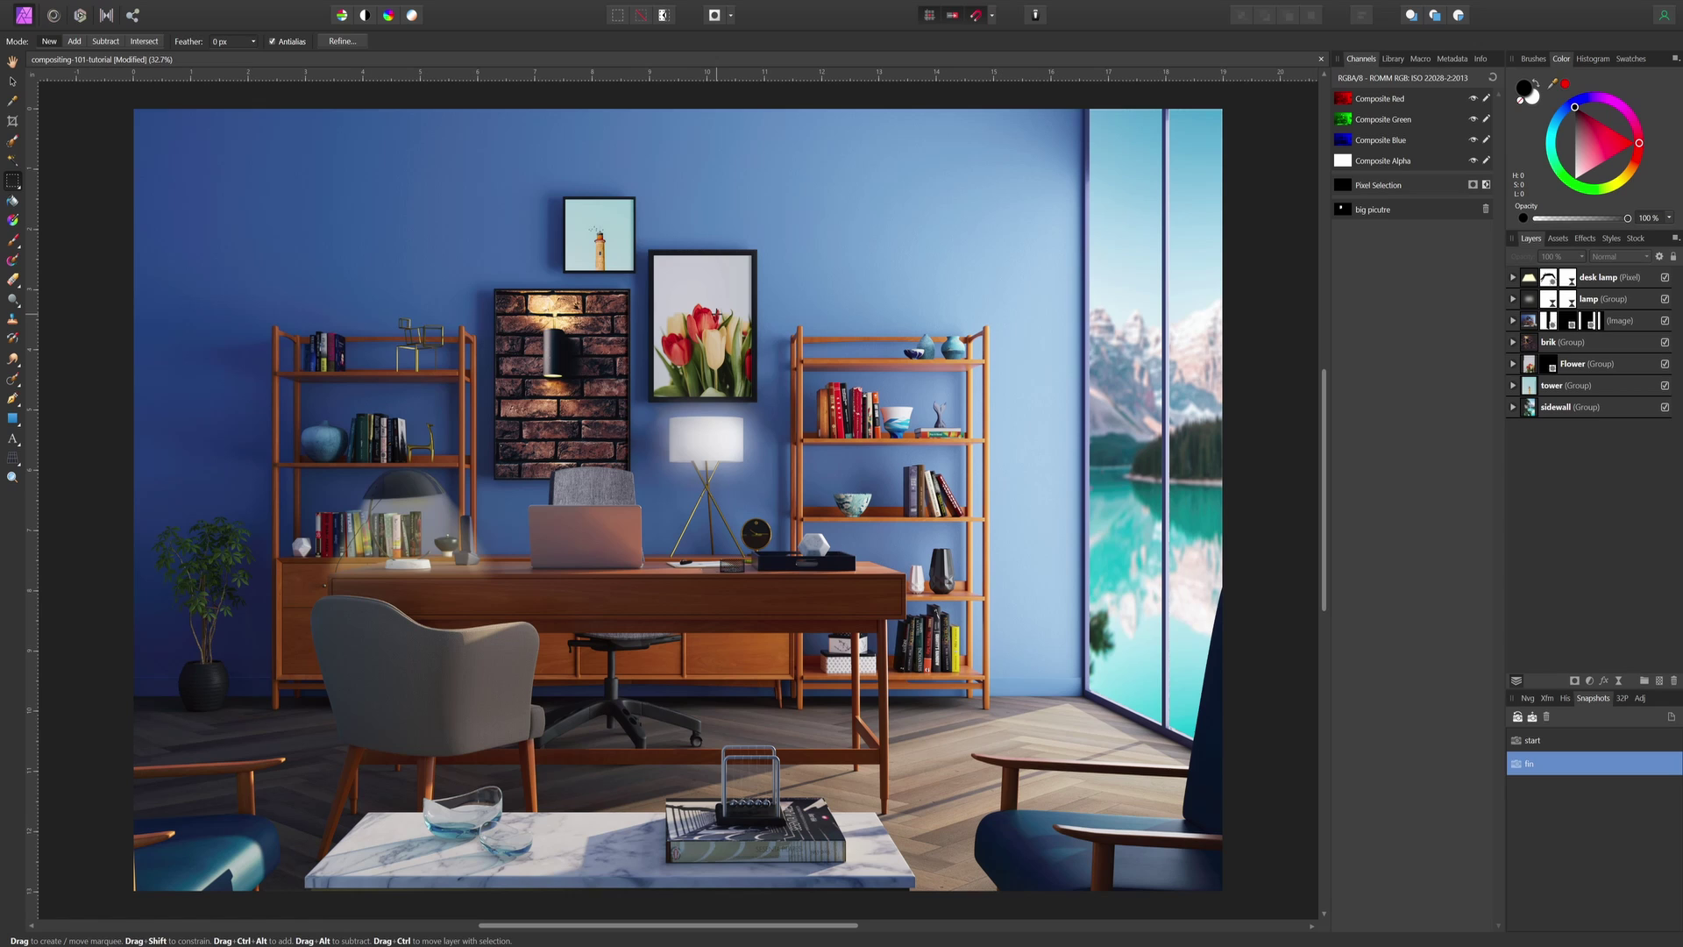
Hide the desk lamp, lamp group and all Image masks to reveal the original poster
key(v)
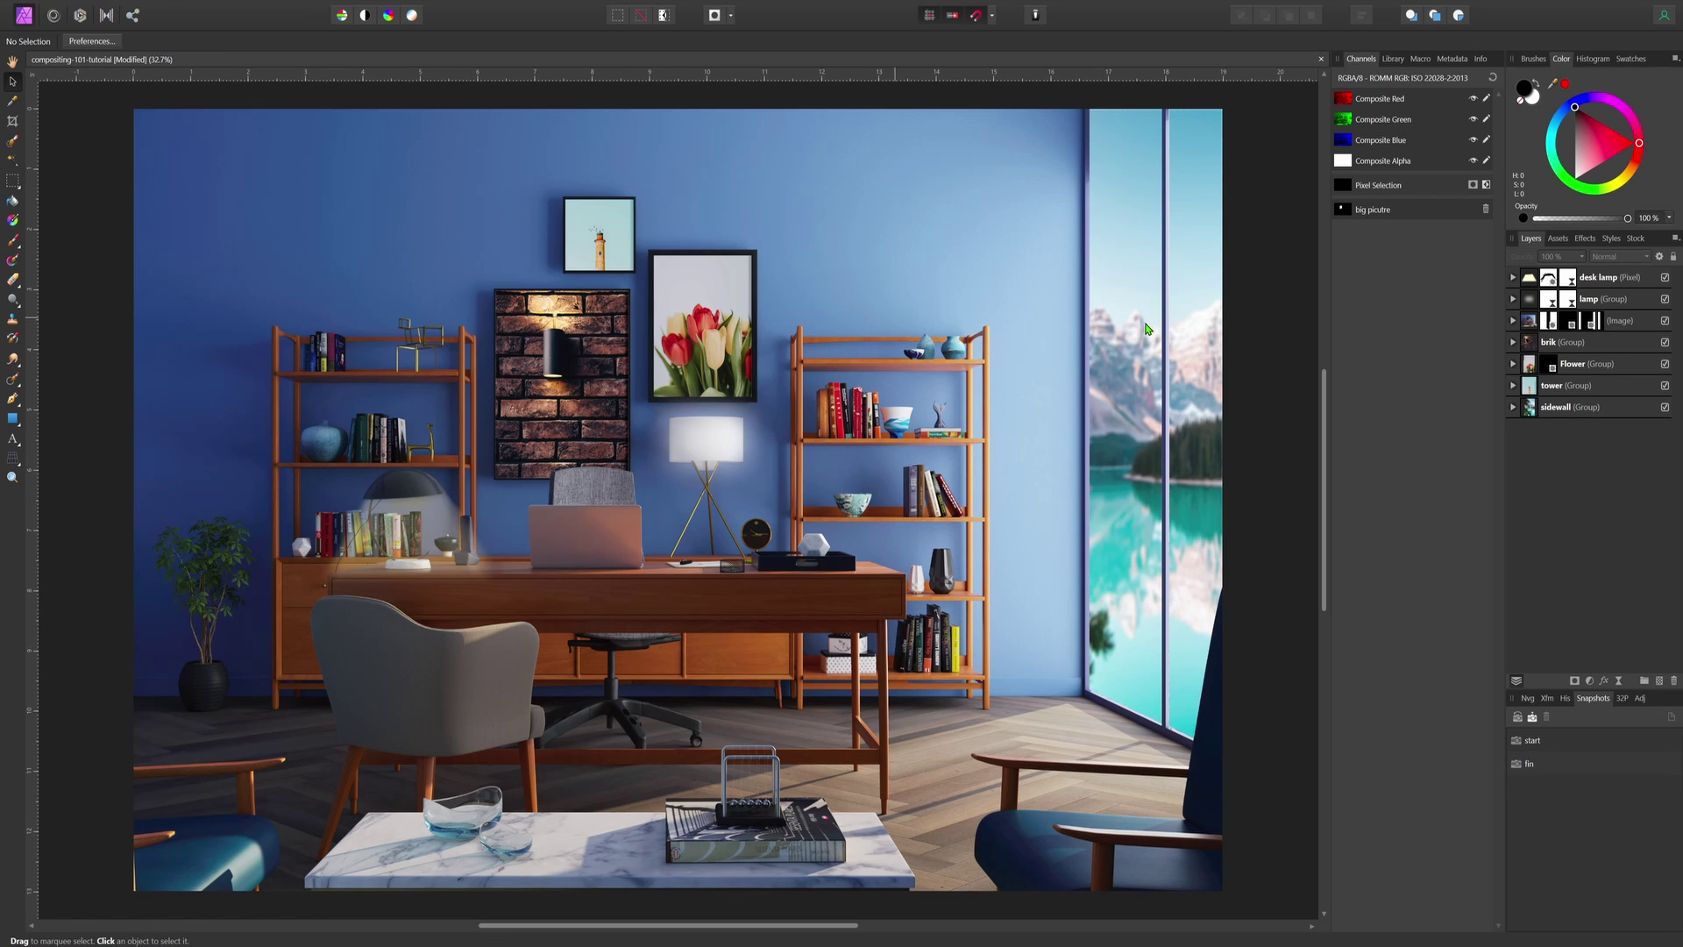
click(1666, 278)
click(1665, 298)
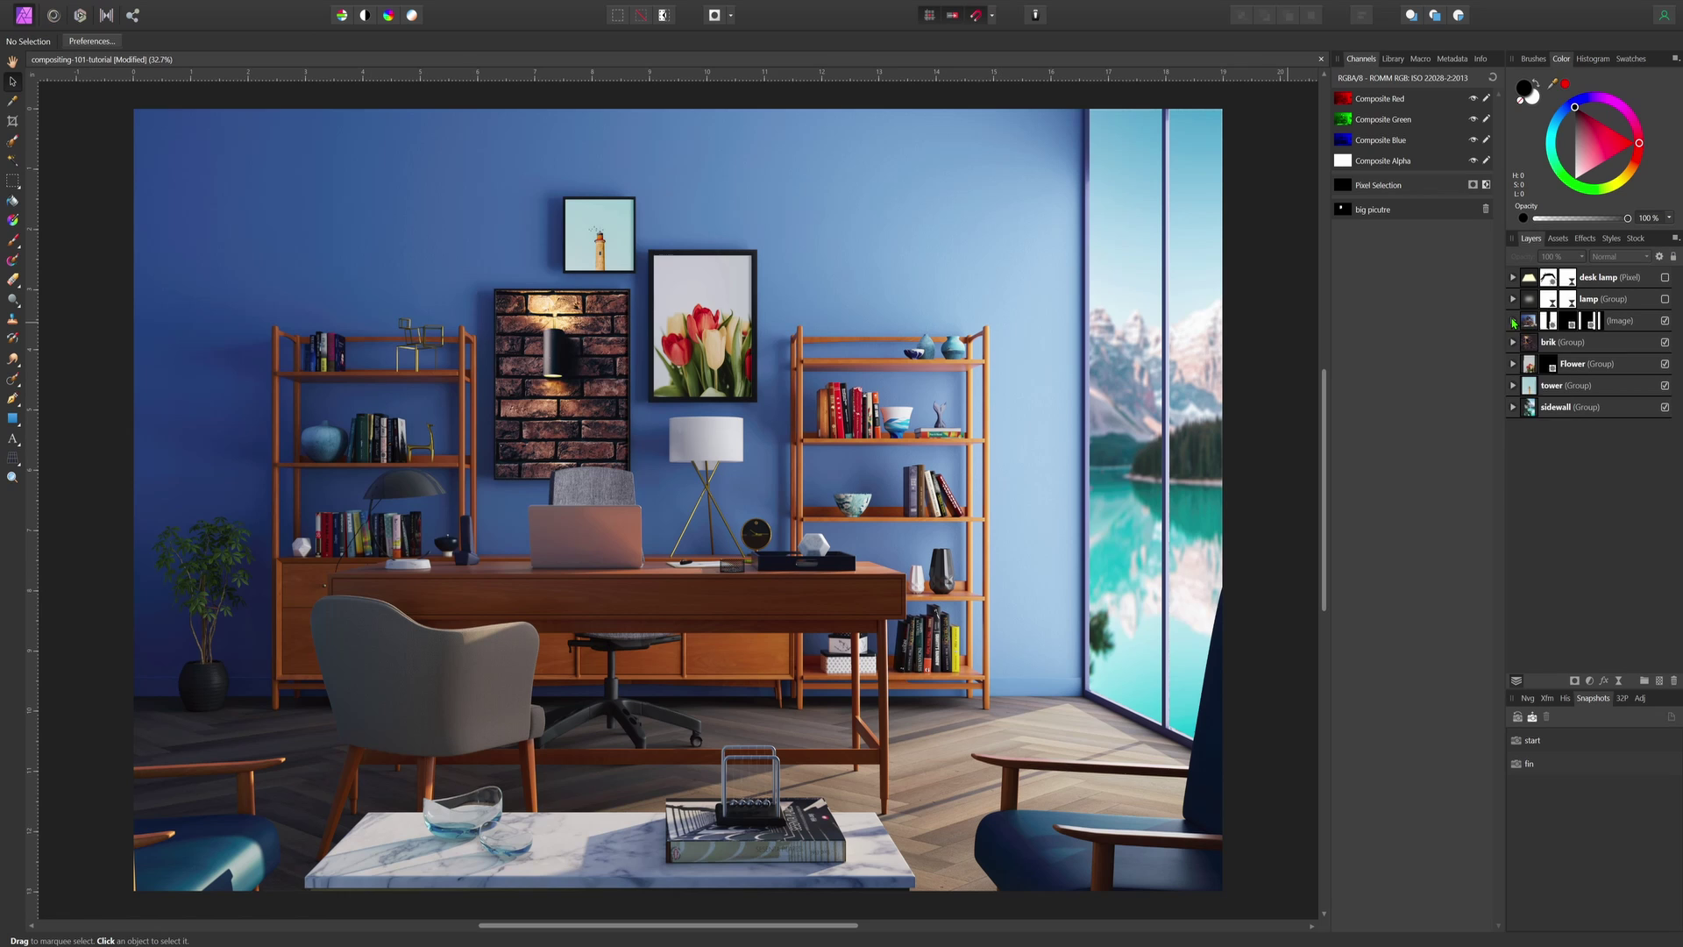
click(1513, 321)
click(1666, 341)
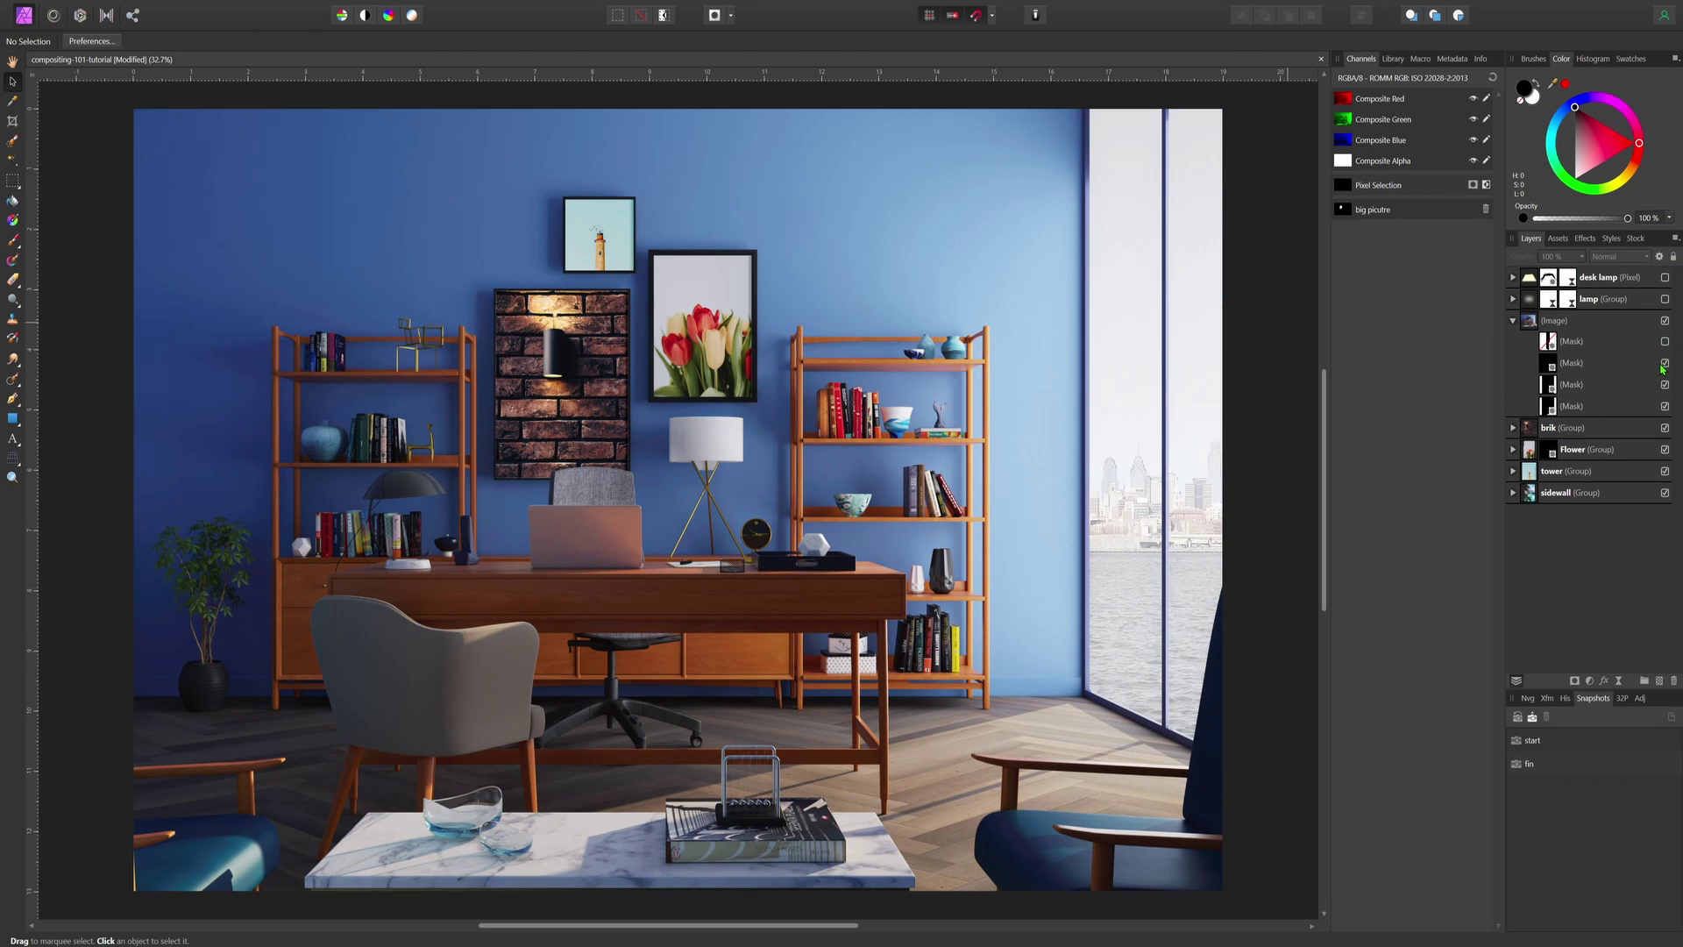
click(1666, 363)
click(1665, 384)
click(1666, 405)
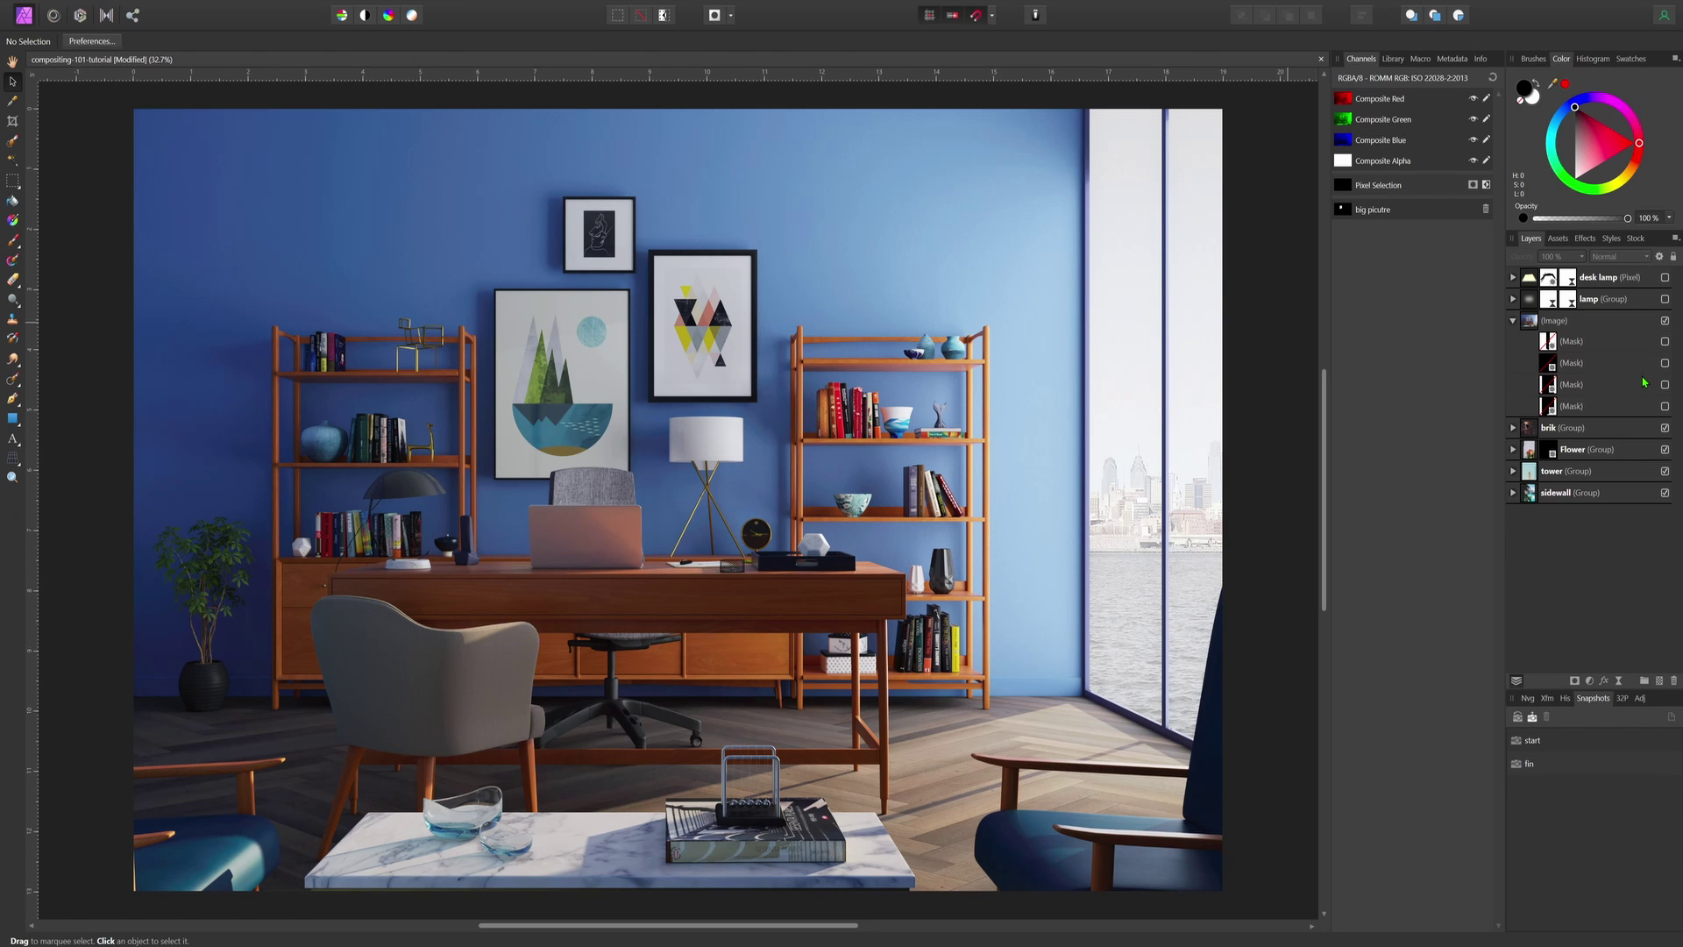
Show the Image masks, brick-wall picture and both lamp layers again
click(1665, 341)
click(1665, 363)
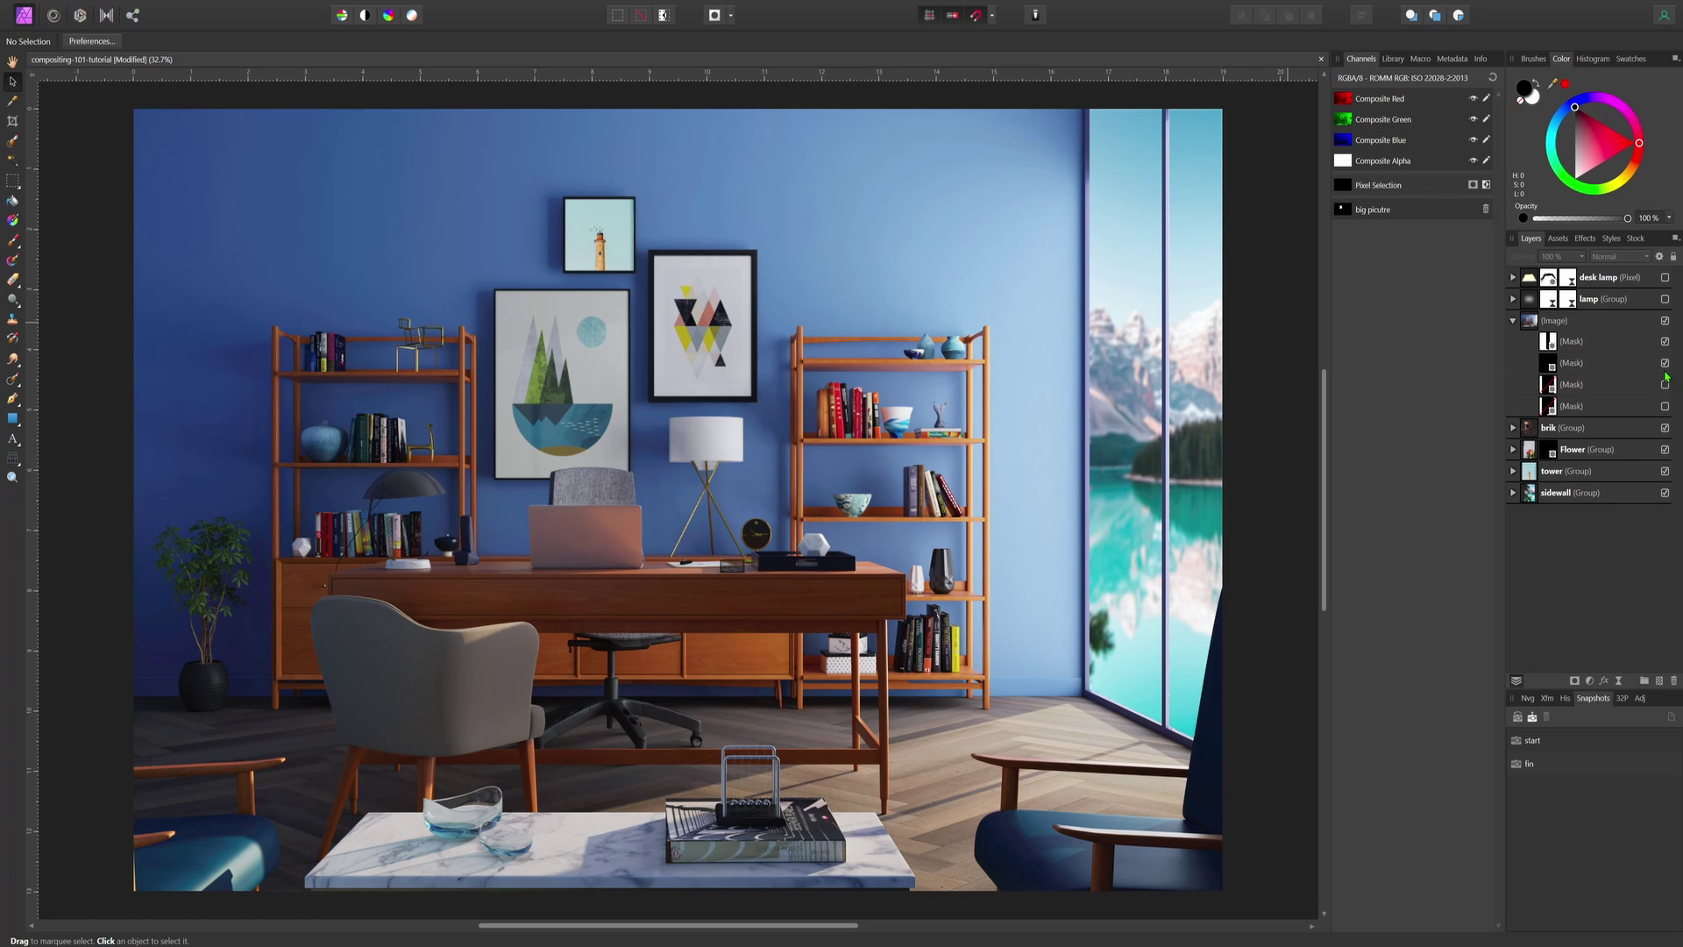
click(1665, 384)
click(1665, 406)
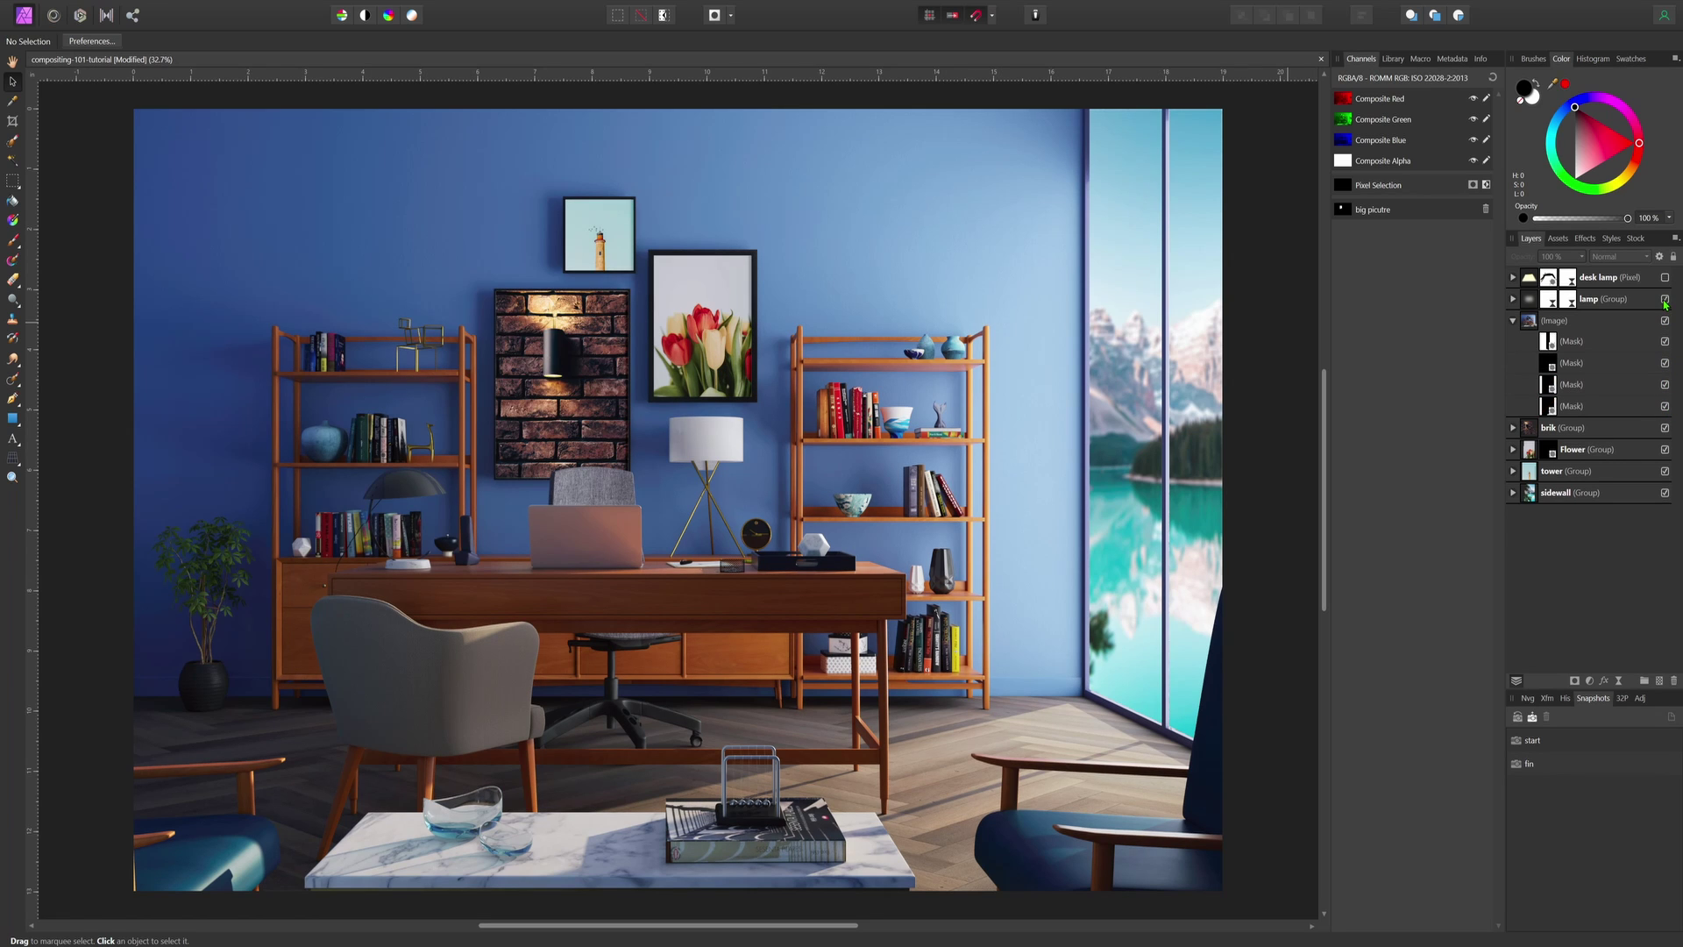
click(1666, 299)
click(1665, 277)
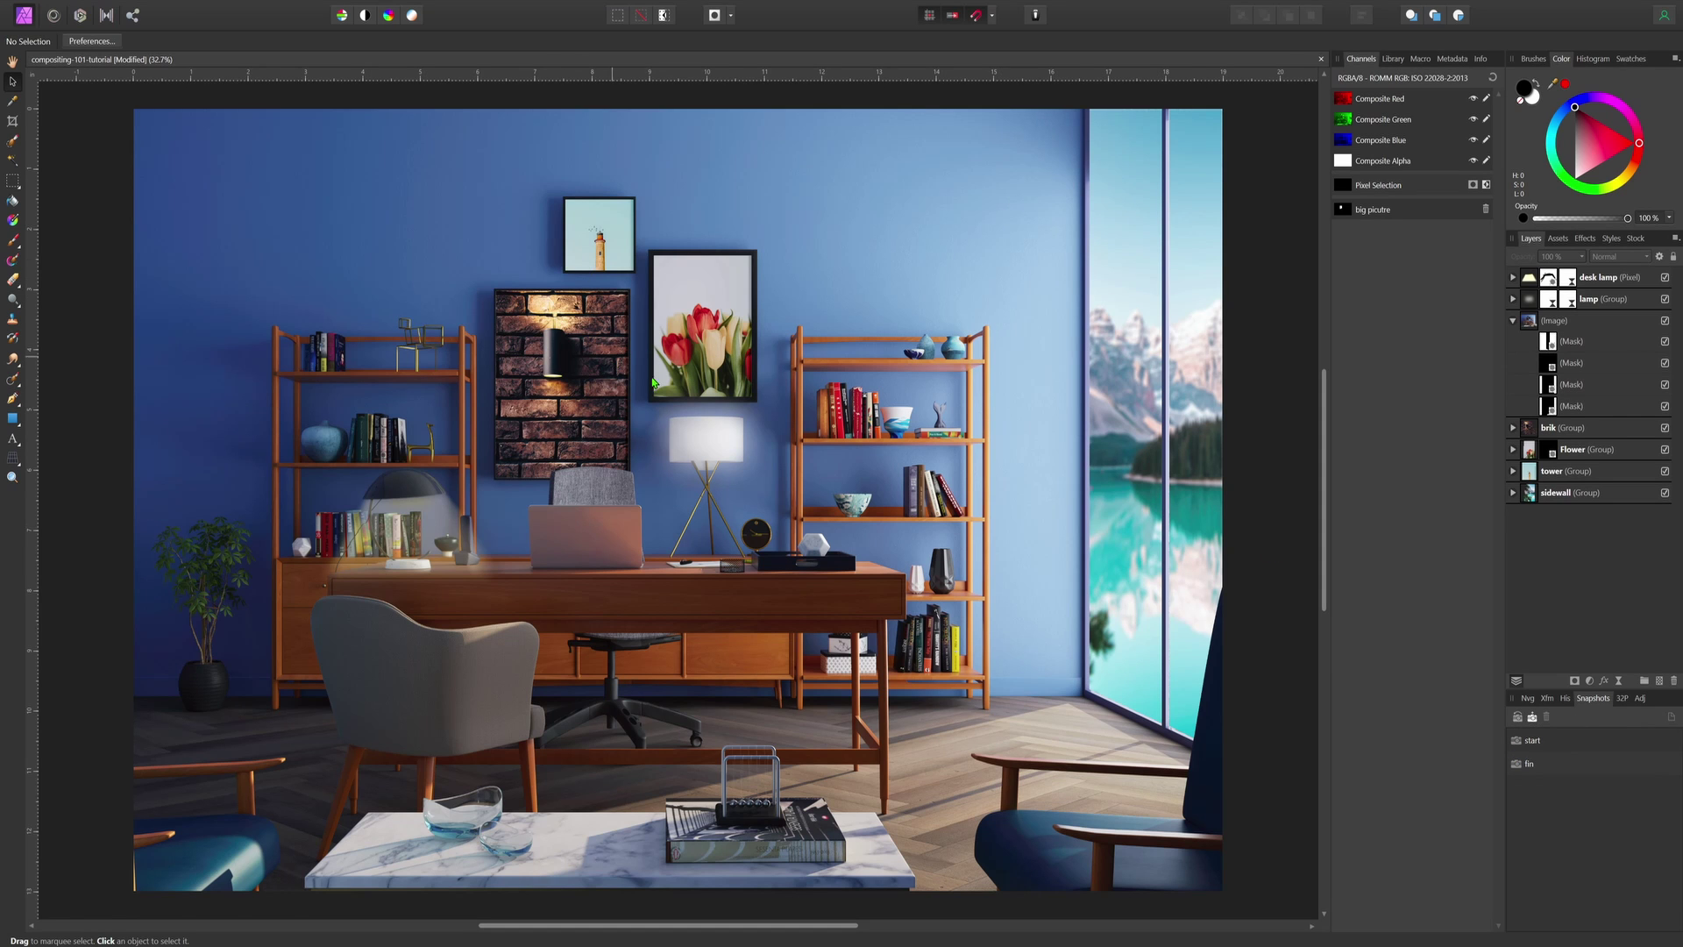
Restore the 'start' snapshot, select the top Image layer and view the posters at 100%
click(1541, 741)
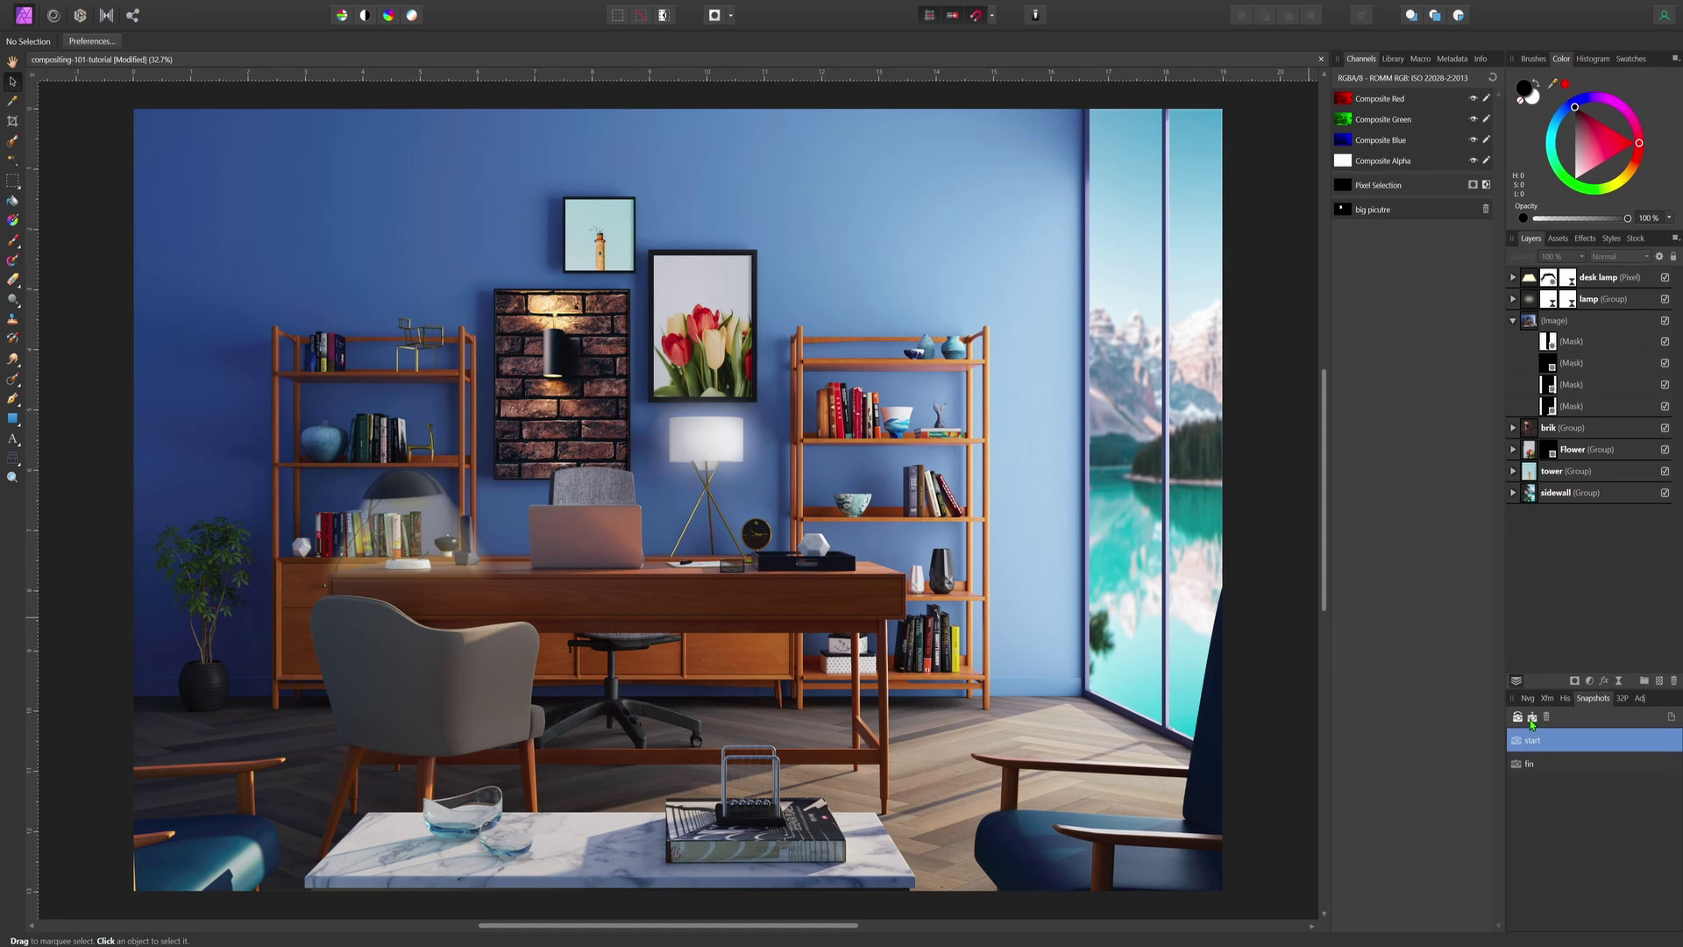
click(1532, 716)
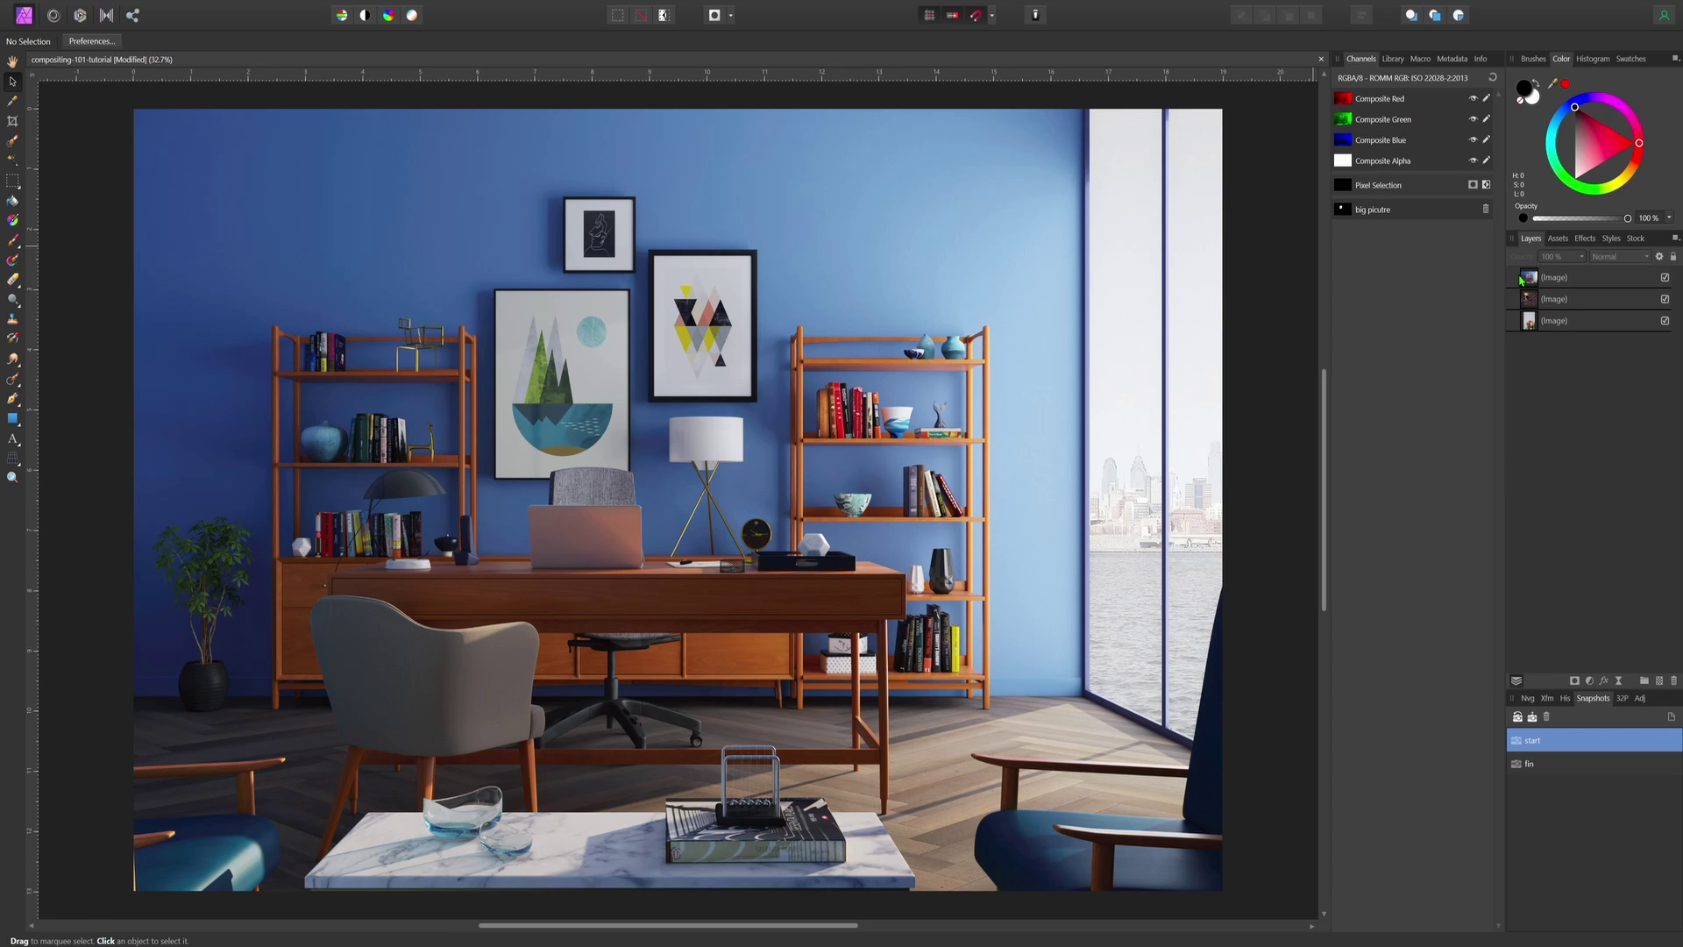
click(294, 417)
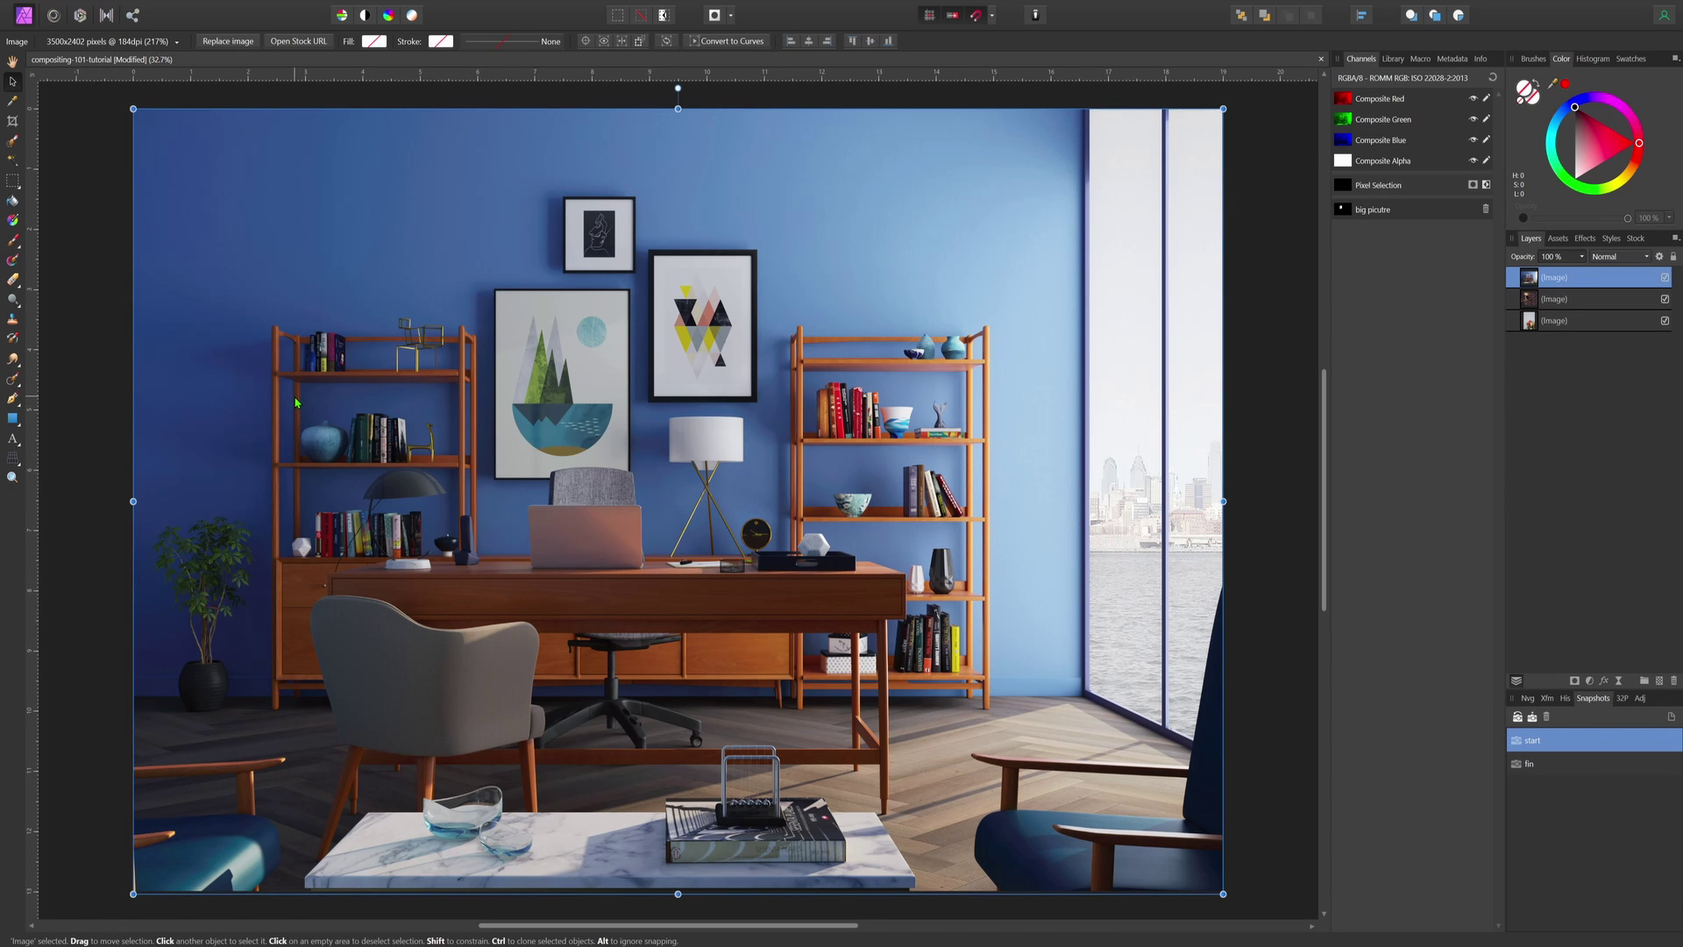
key(ctrl+1)
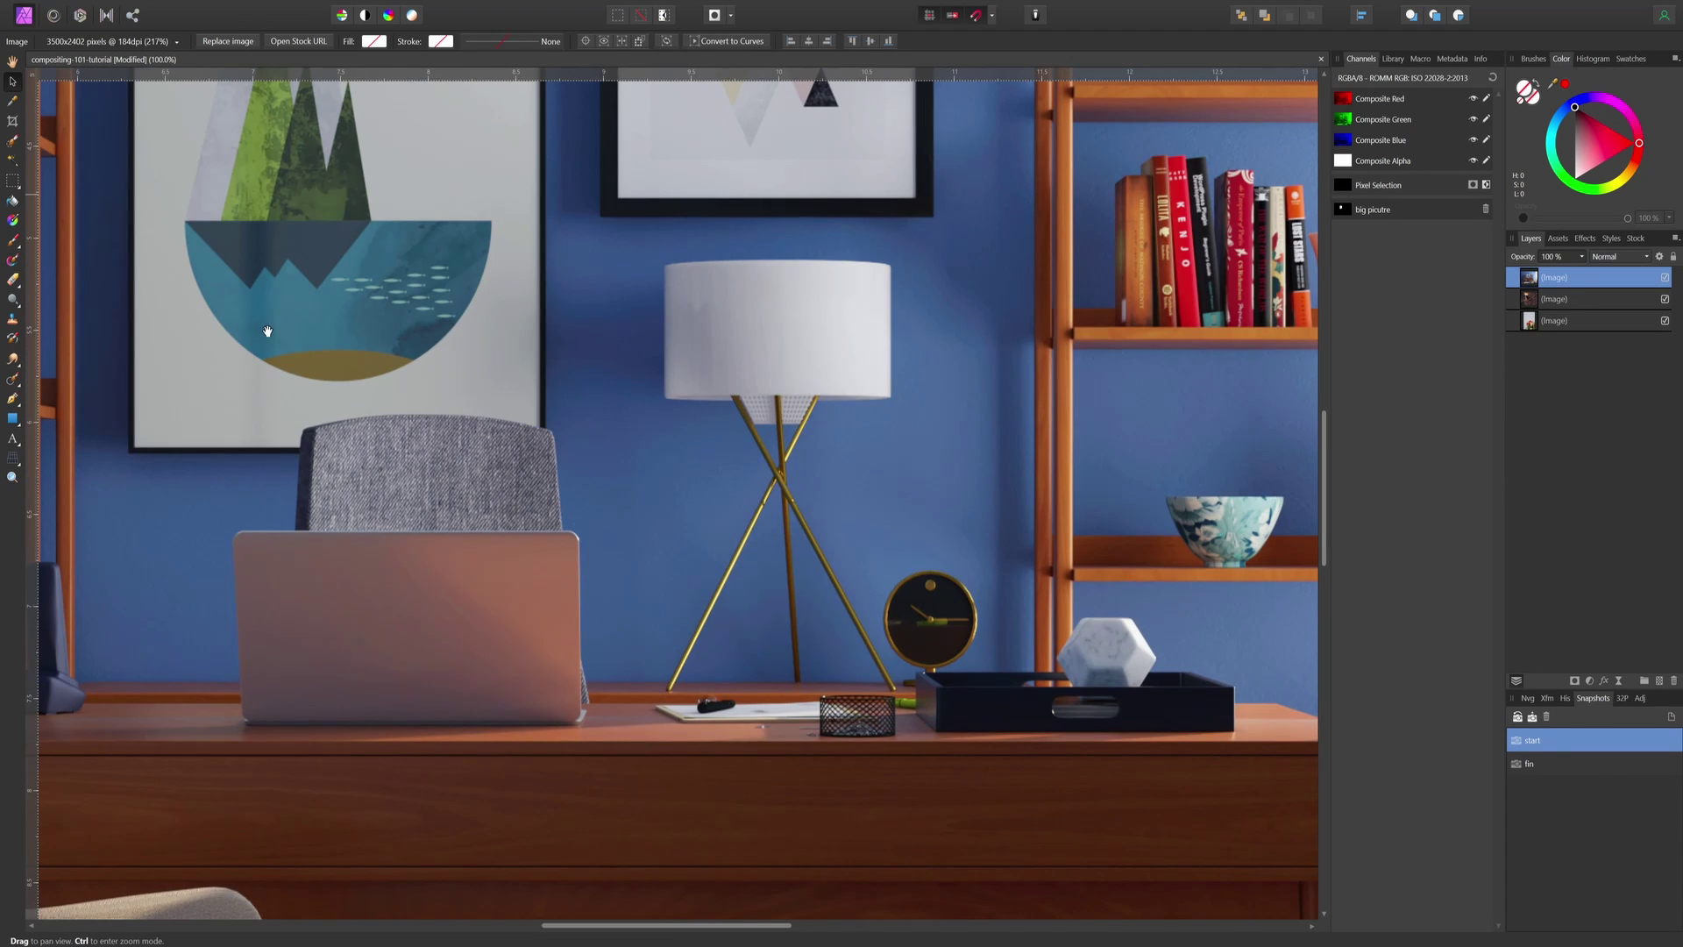
drag(267, 330, 586, 655)
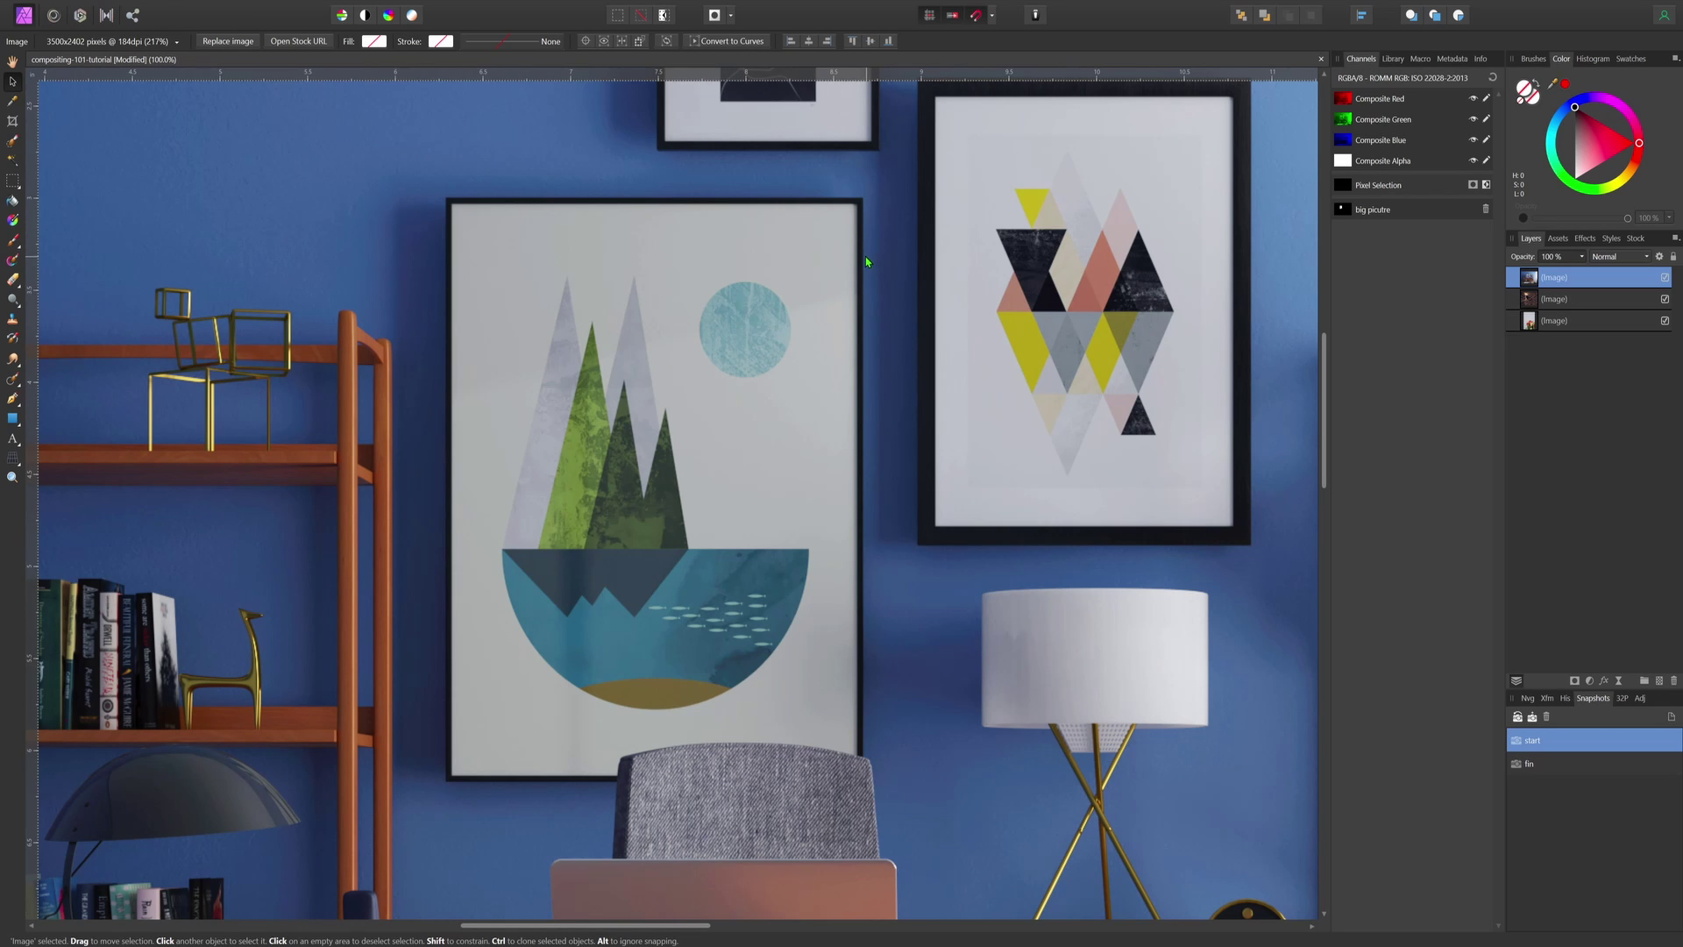
drag(858, 250, 858, 253)
At 200% with the Pen tool, place nodes along the frame bottom, curving over the chair top
click(12, 399)
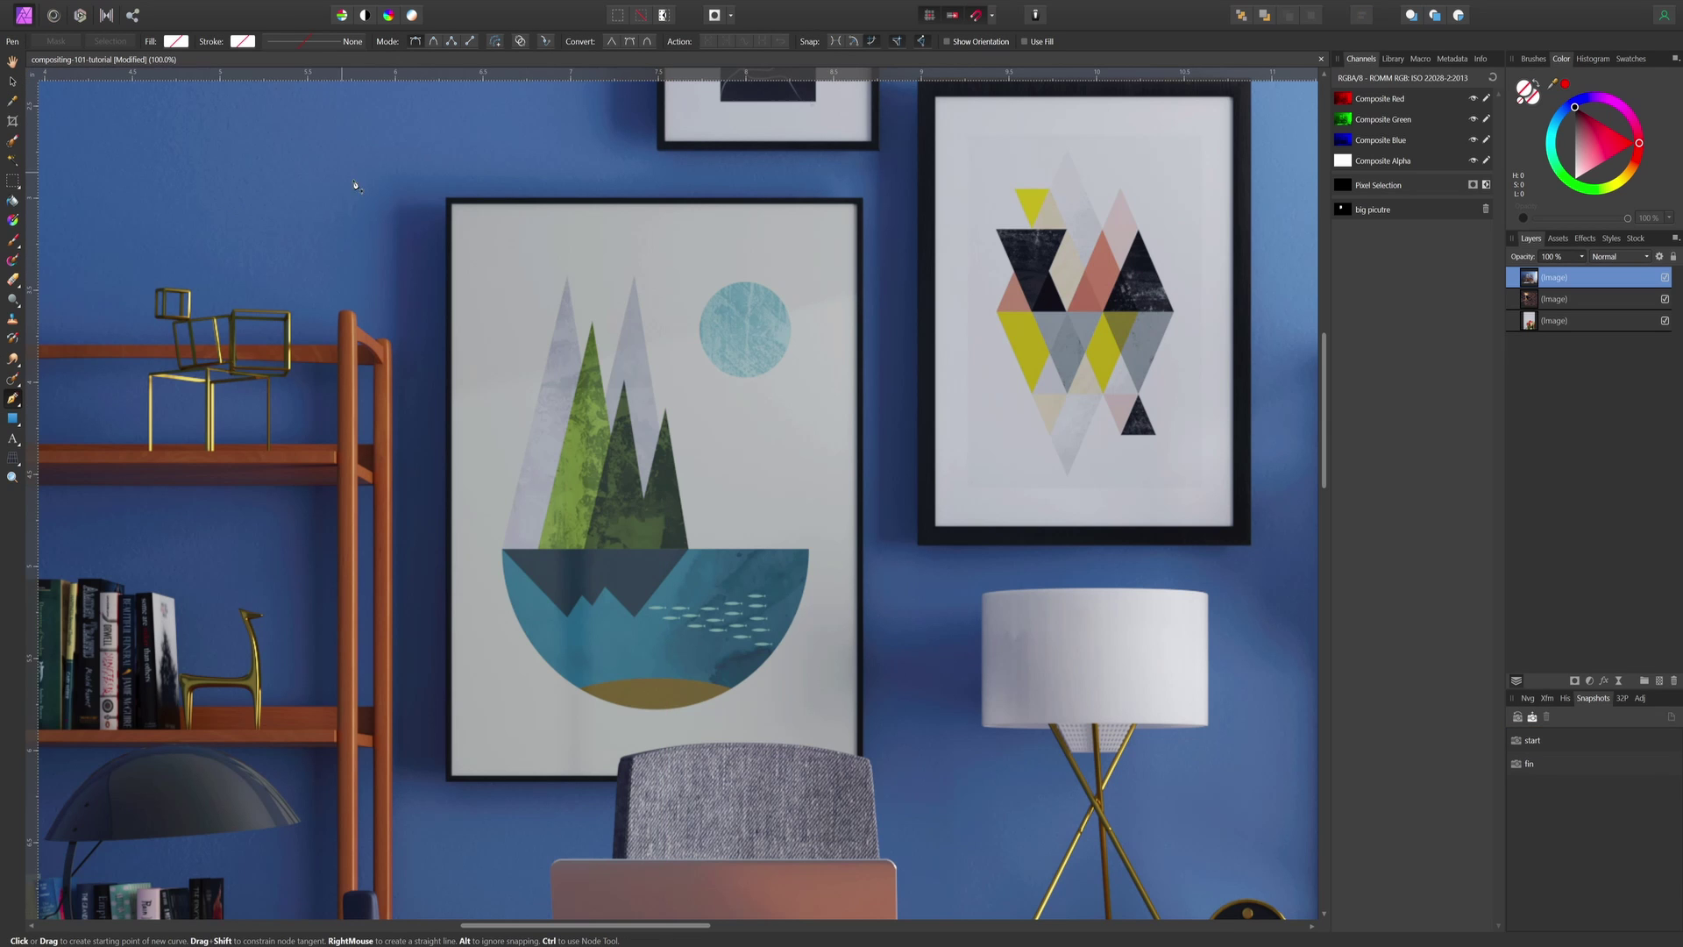
key(ctrl+plus)
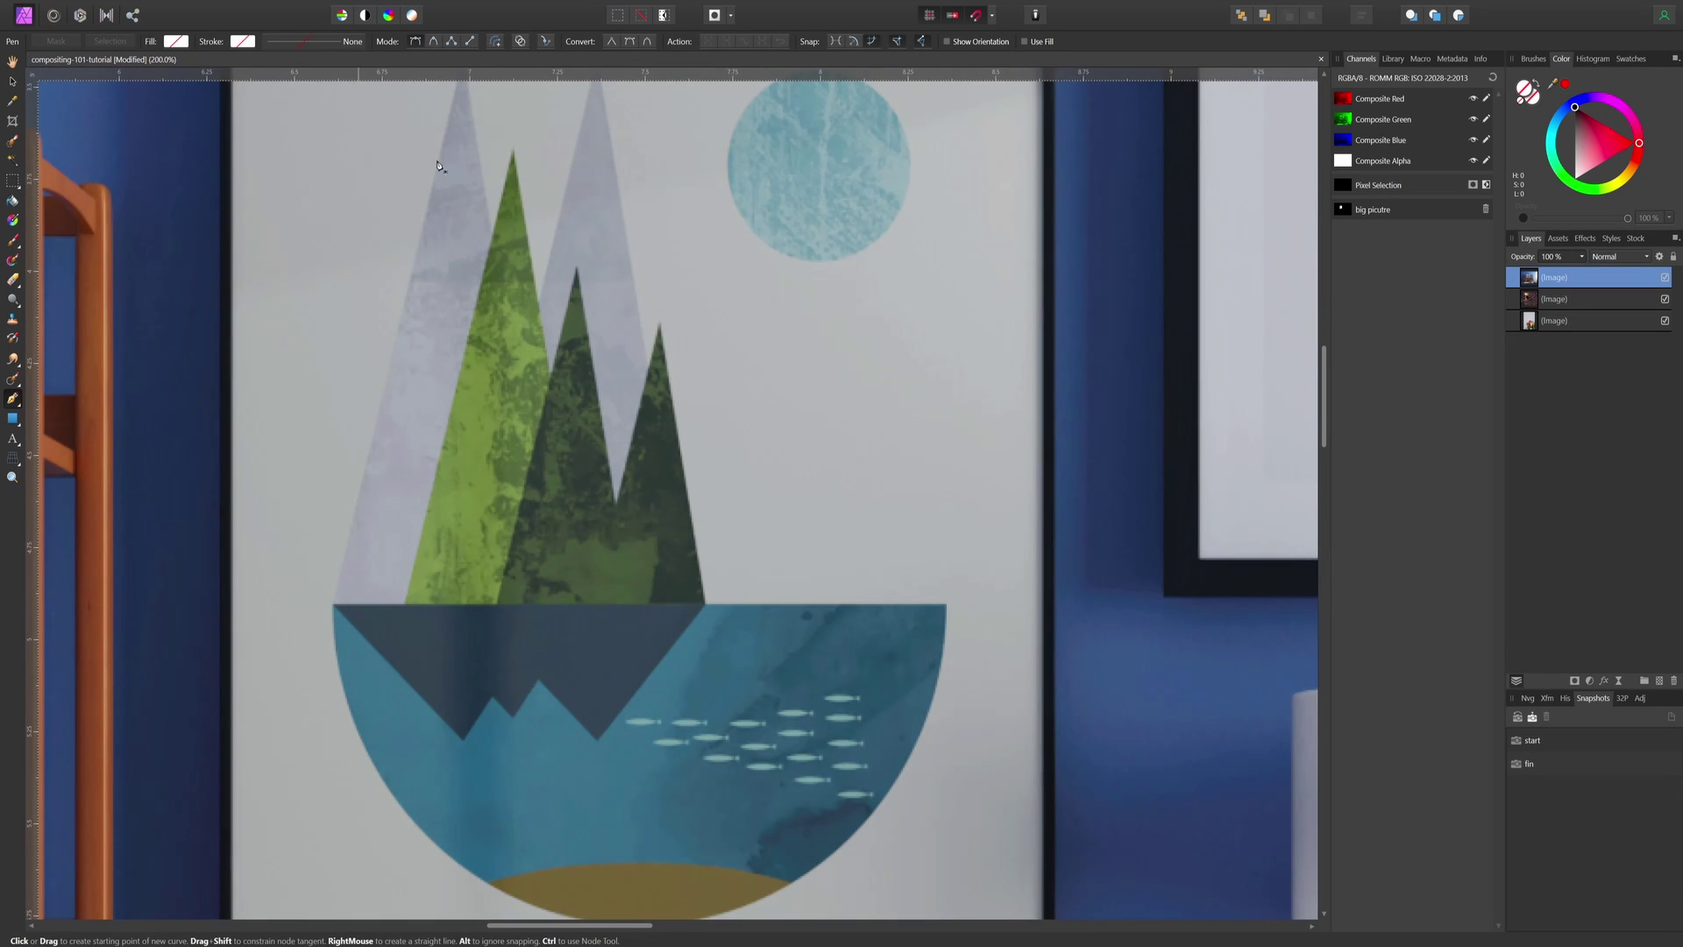
drag(412, 256, 662, 518)
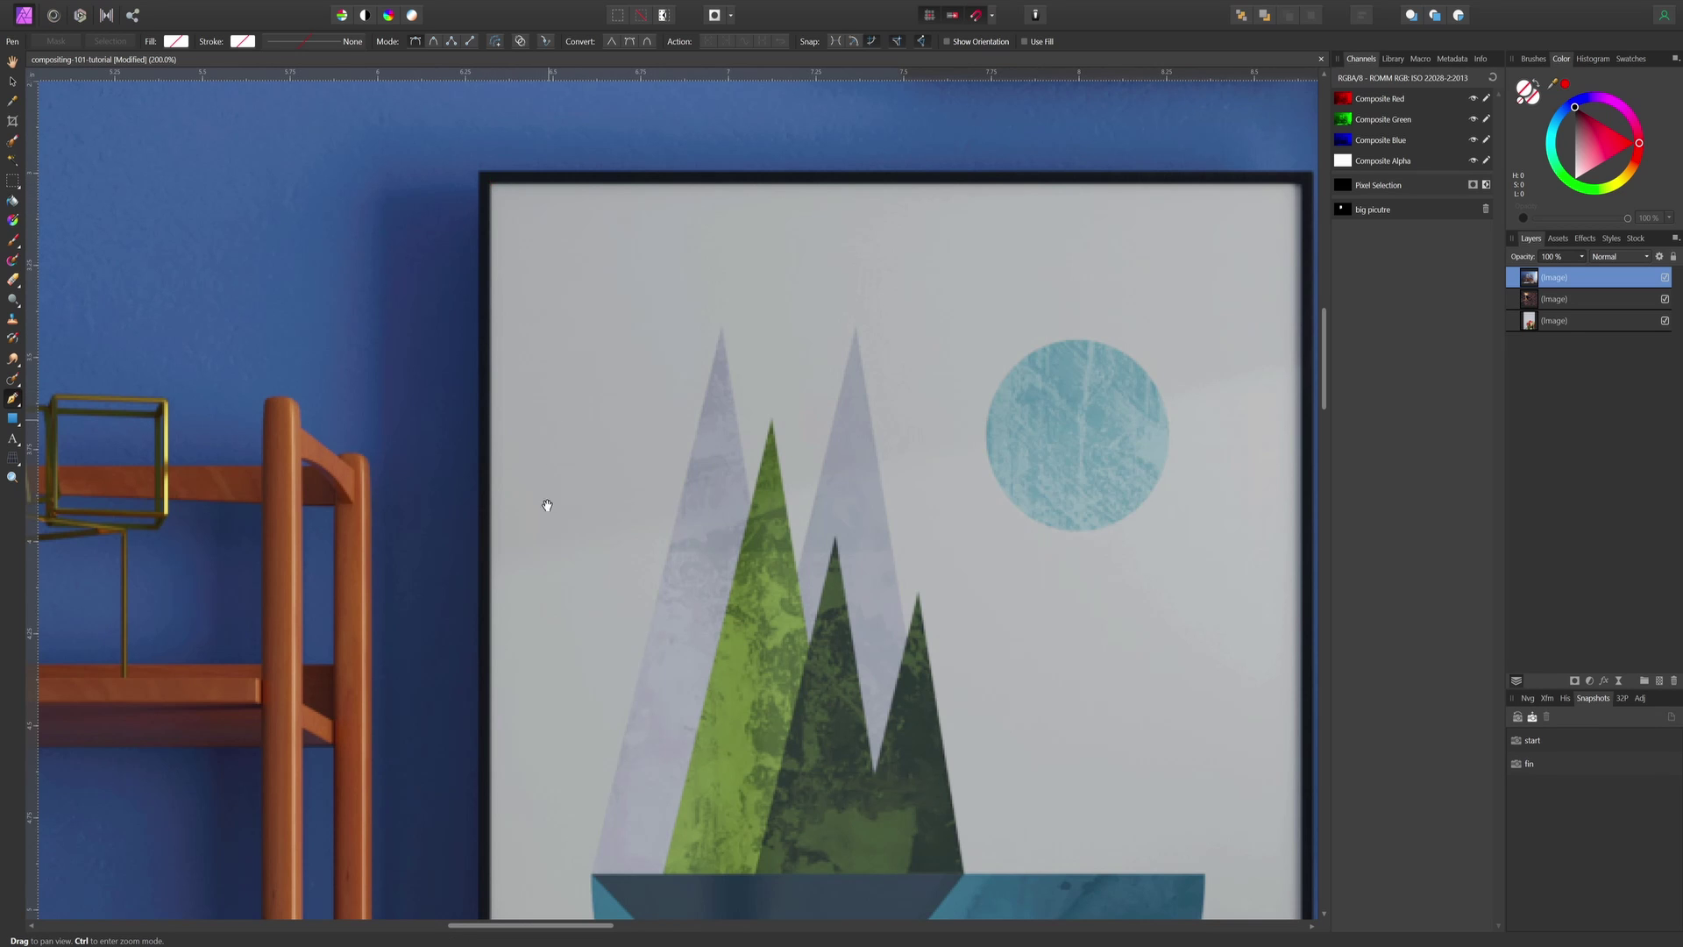
drag(544, 499, 515, 105)
drag(582, 547, 580, 244)
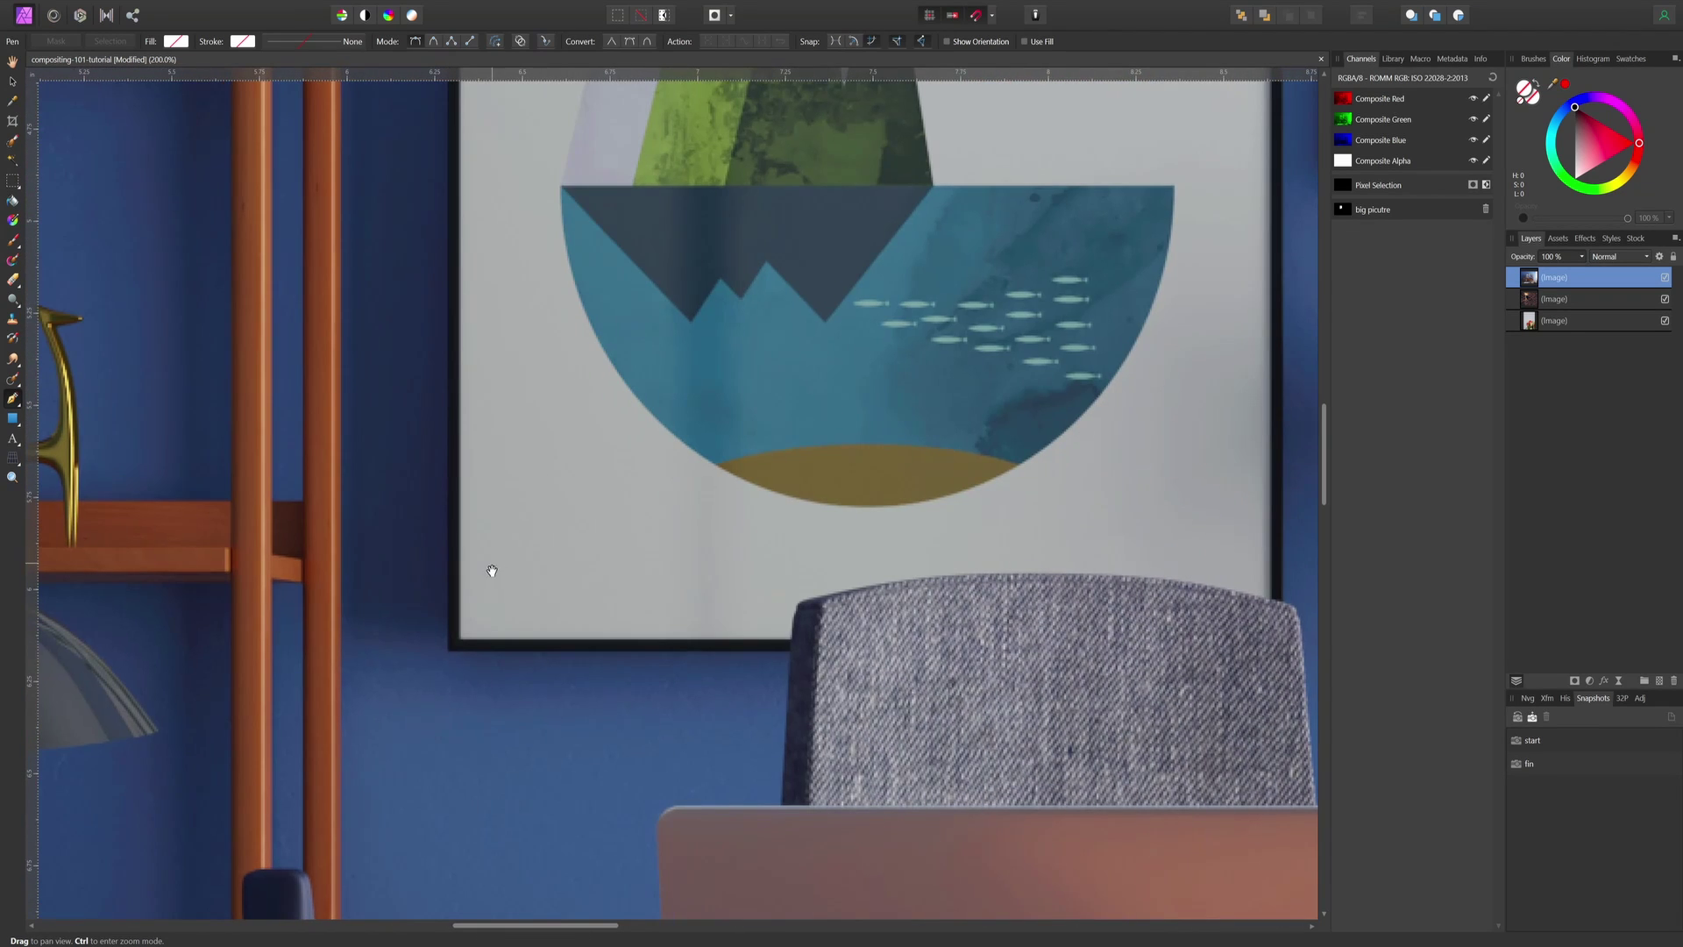
click(461, 638)
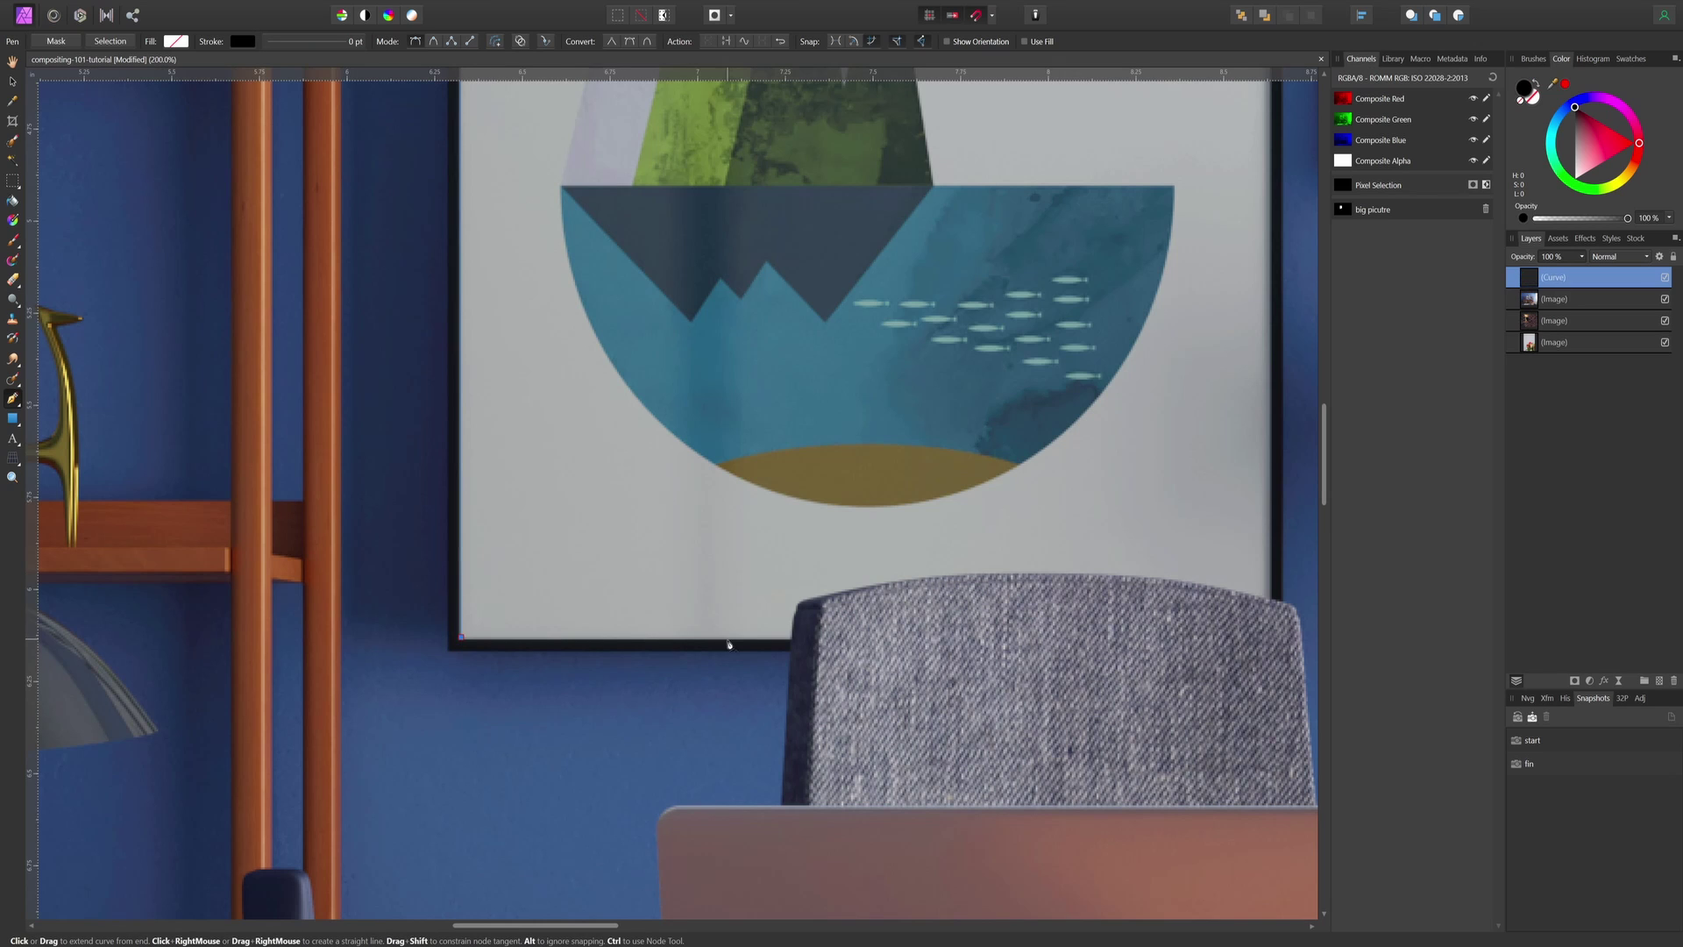
click(791, 639)
drag(807, 601, 826, 601)
click(1272, 600)
drag(1340, 599, 1284, 657)
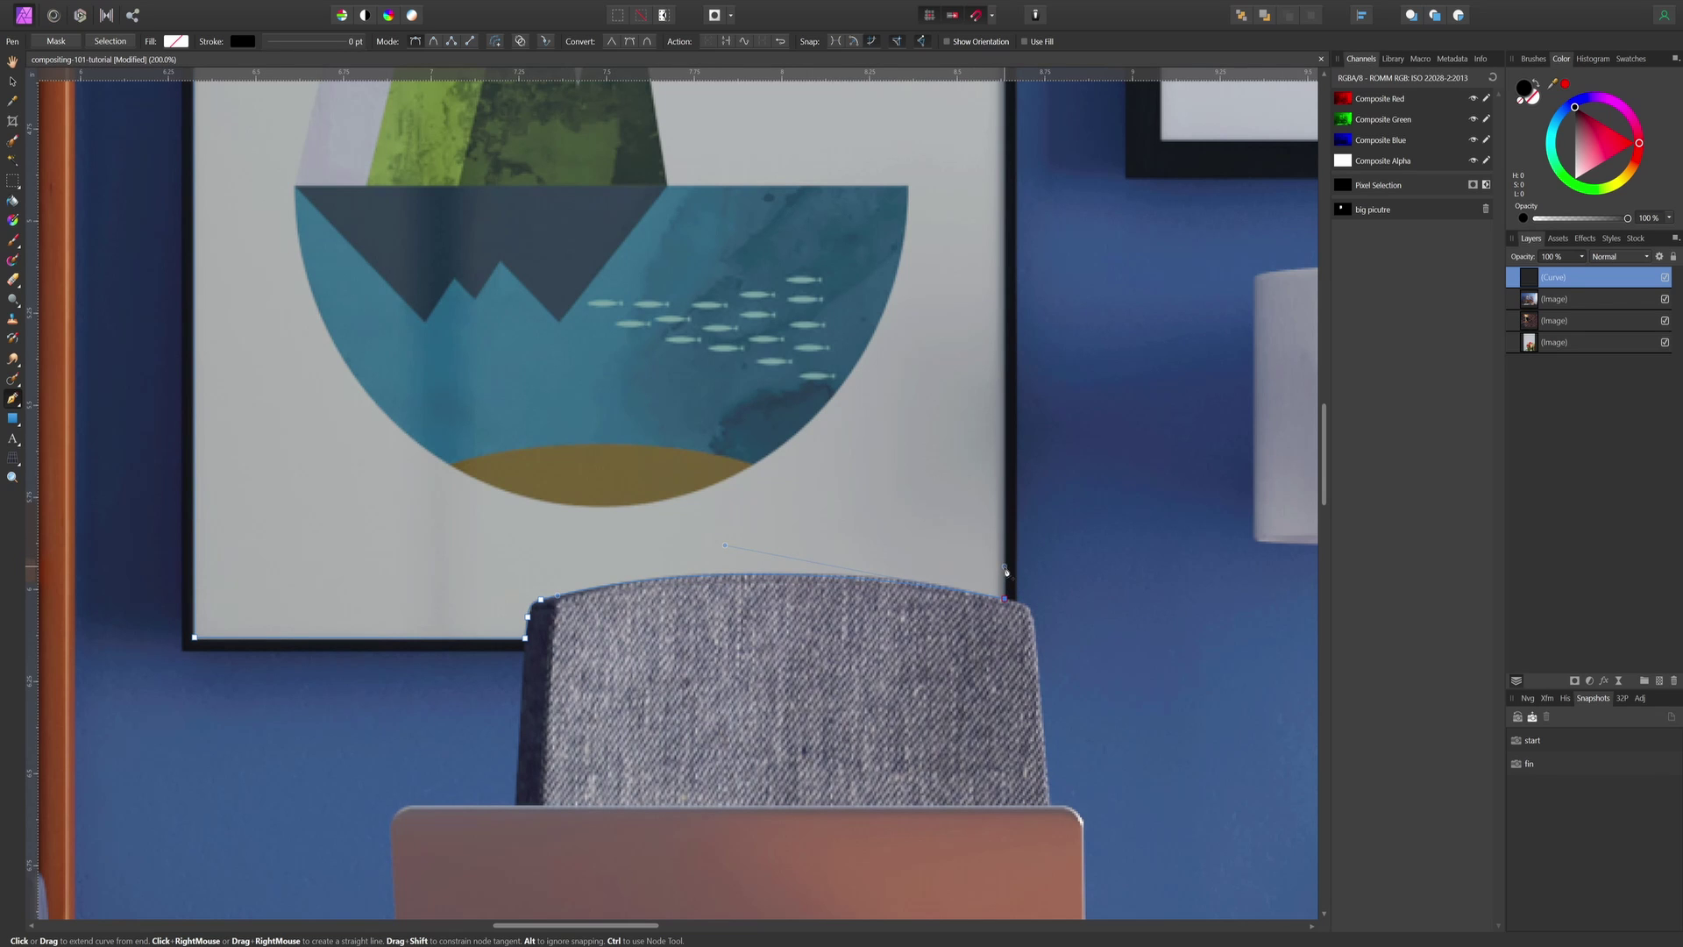
Add the frame's top-right node, close the outline and fit the photo to view
key(space)
drag(992, 406, 1014, 663)
drag(1004, 234, 1007, 526)
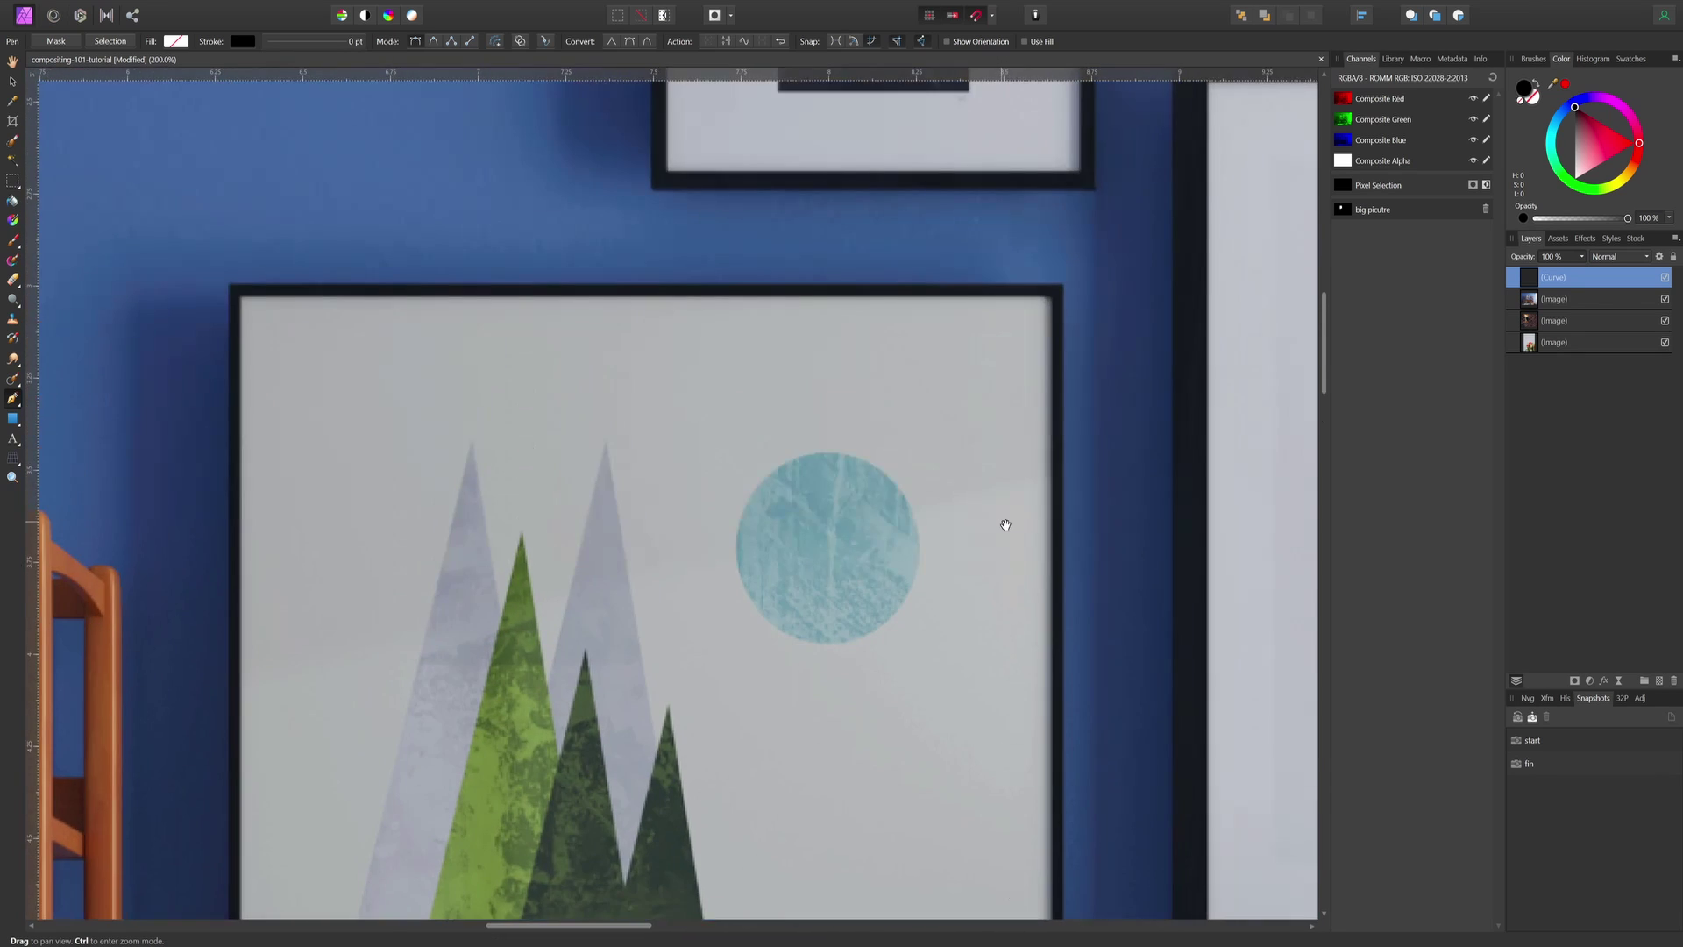
click(1052, 297)
click(240, 297)
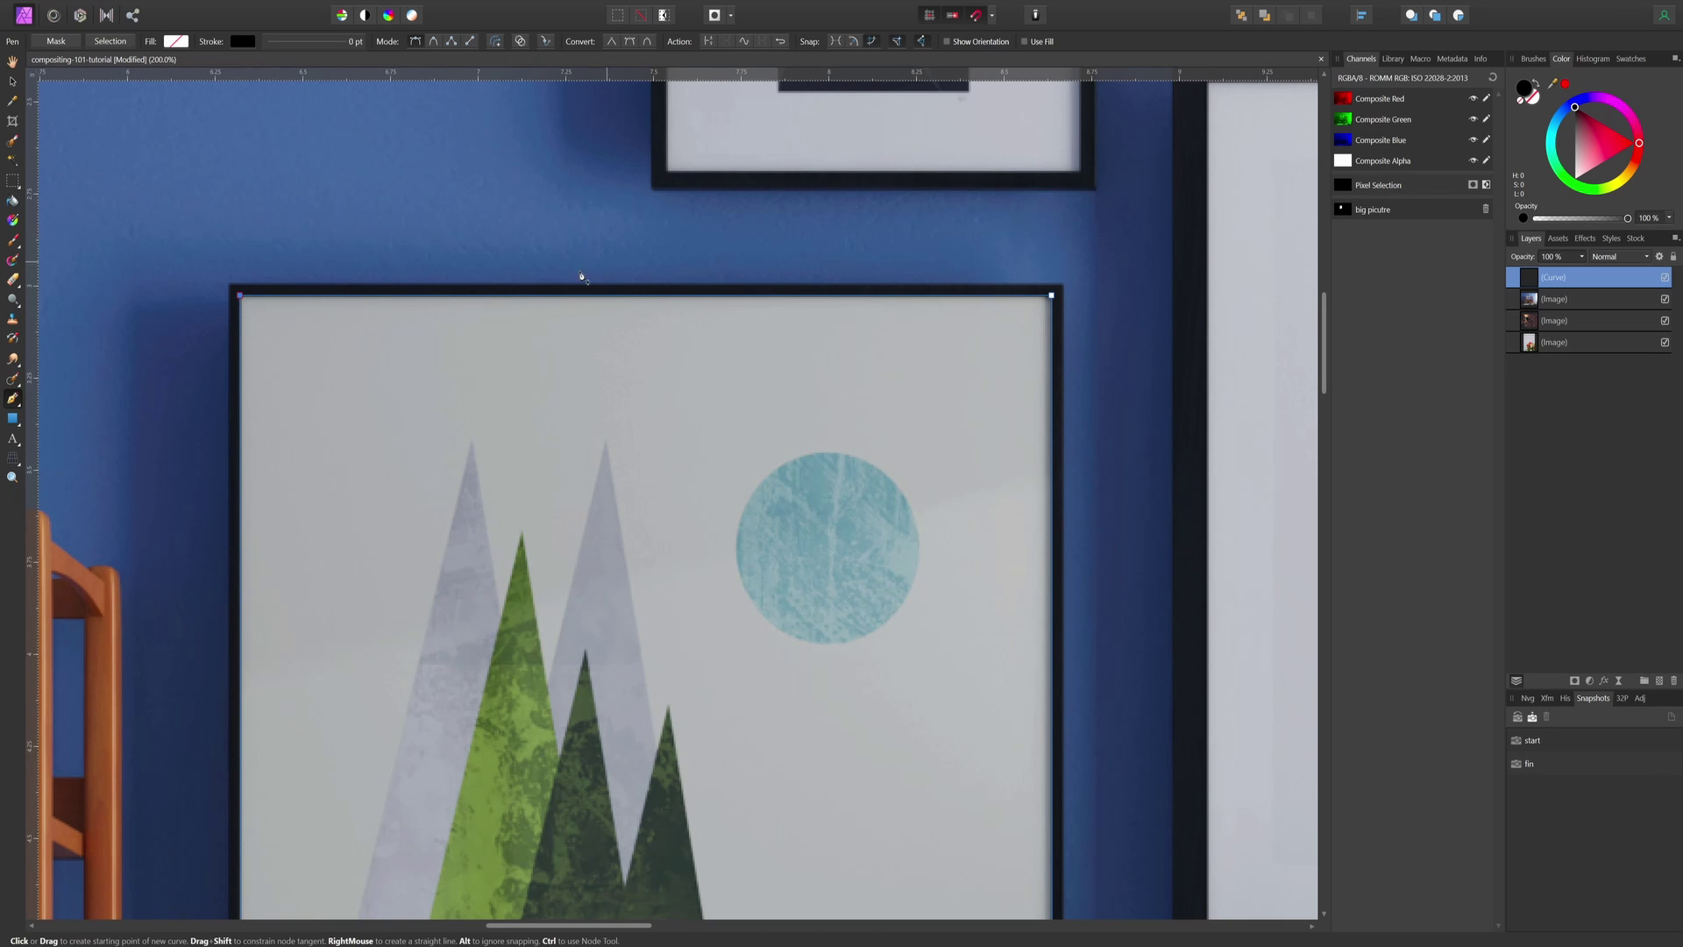
key(ctrl+0)
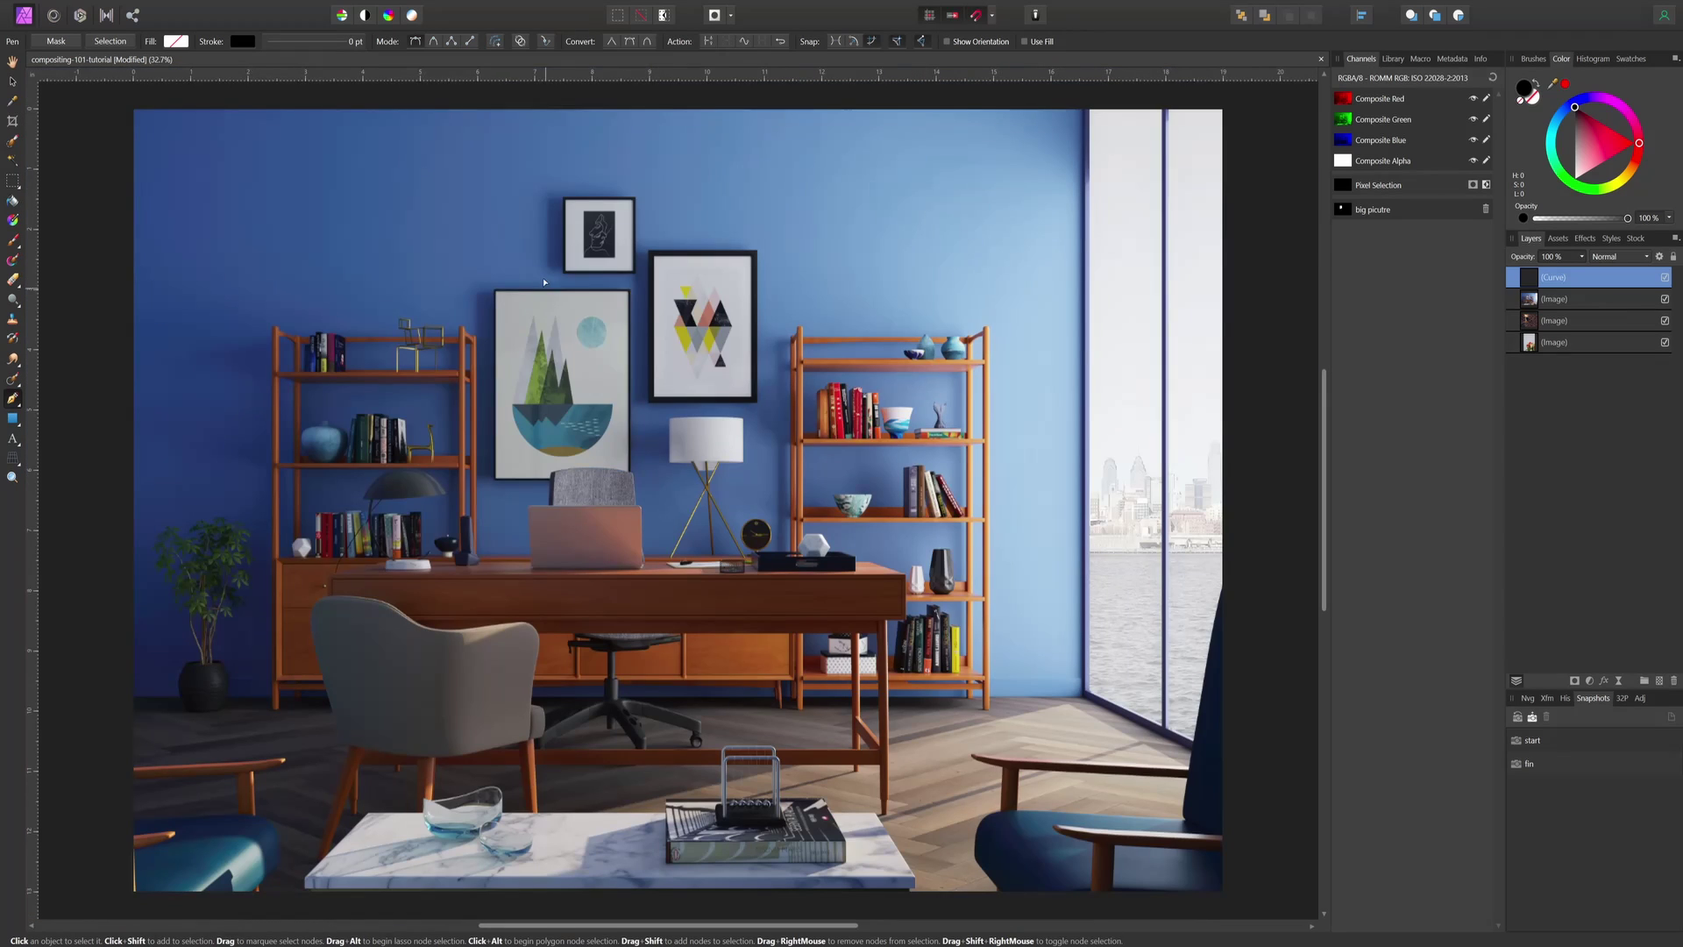
Turn the poster outline into a selection, invert it and mask the top Image layer
click(106, 42)
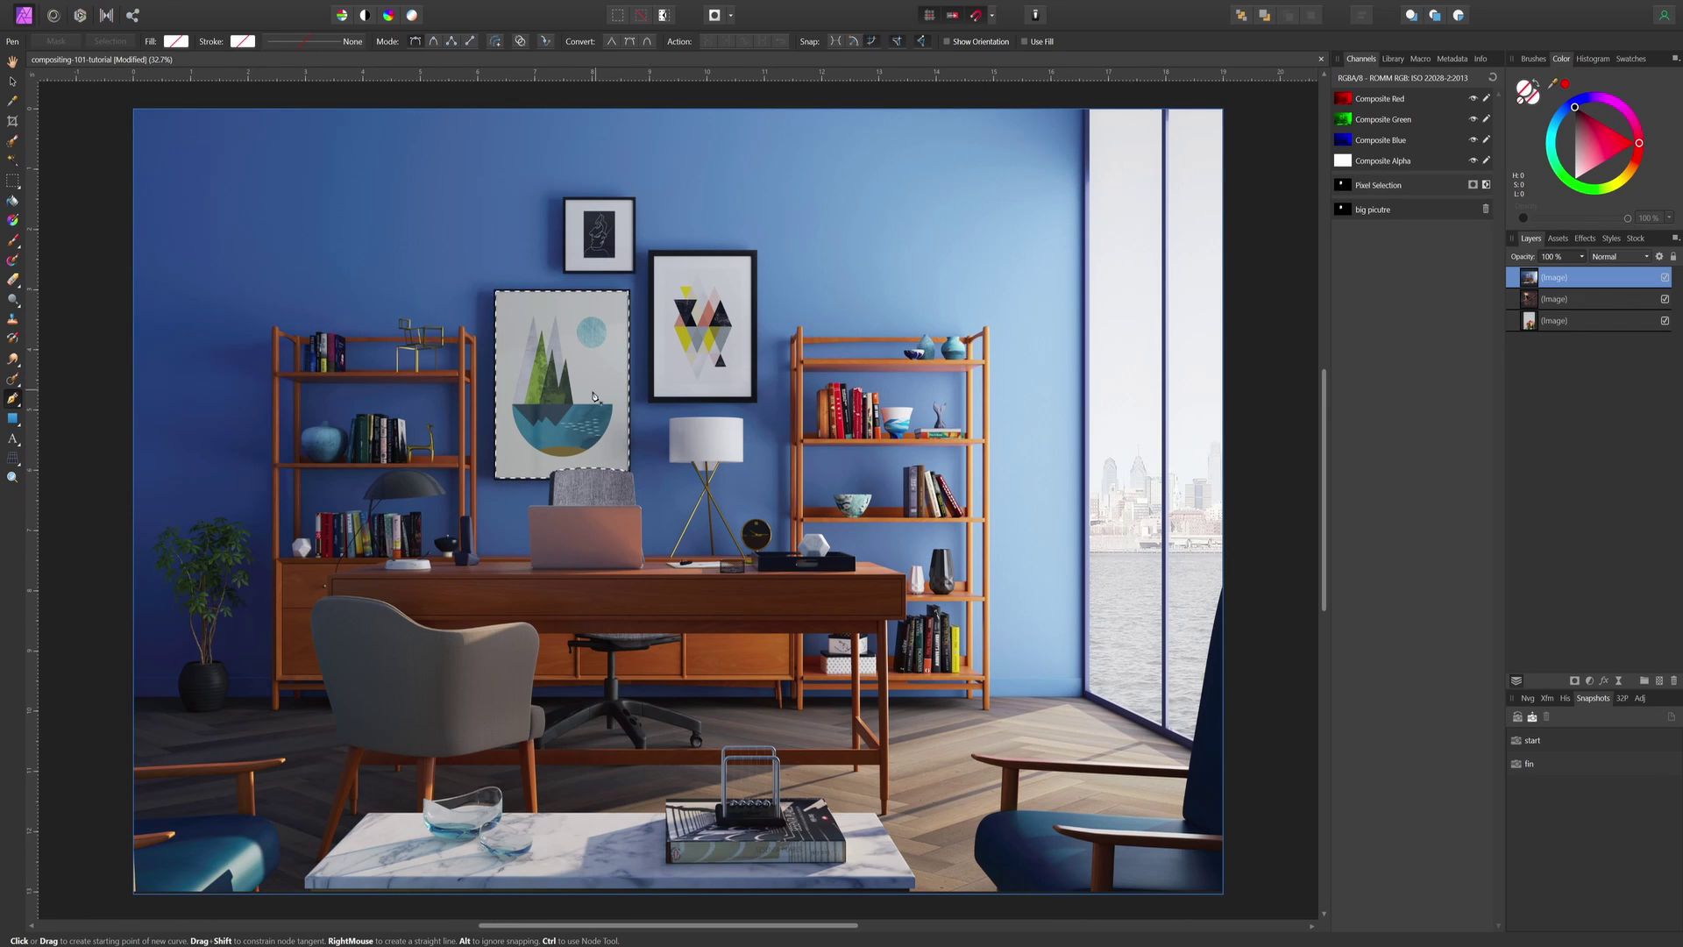
key(v)
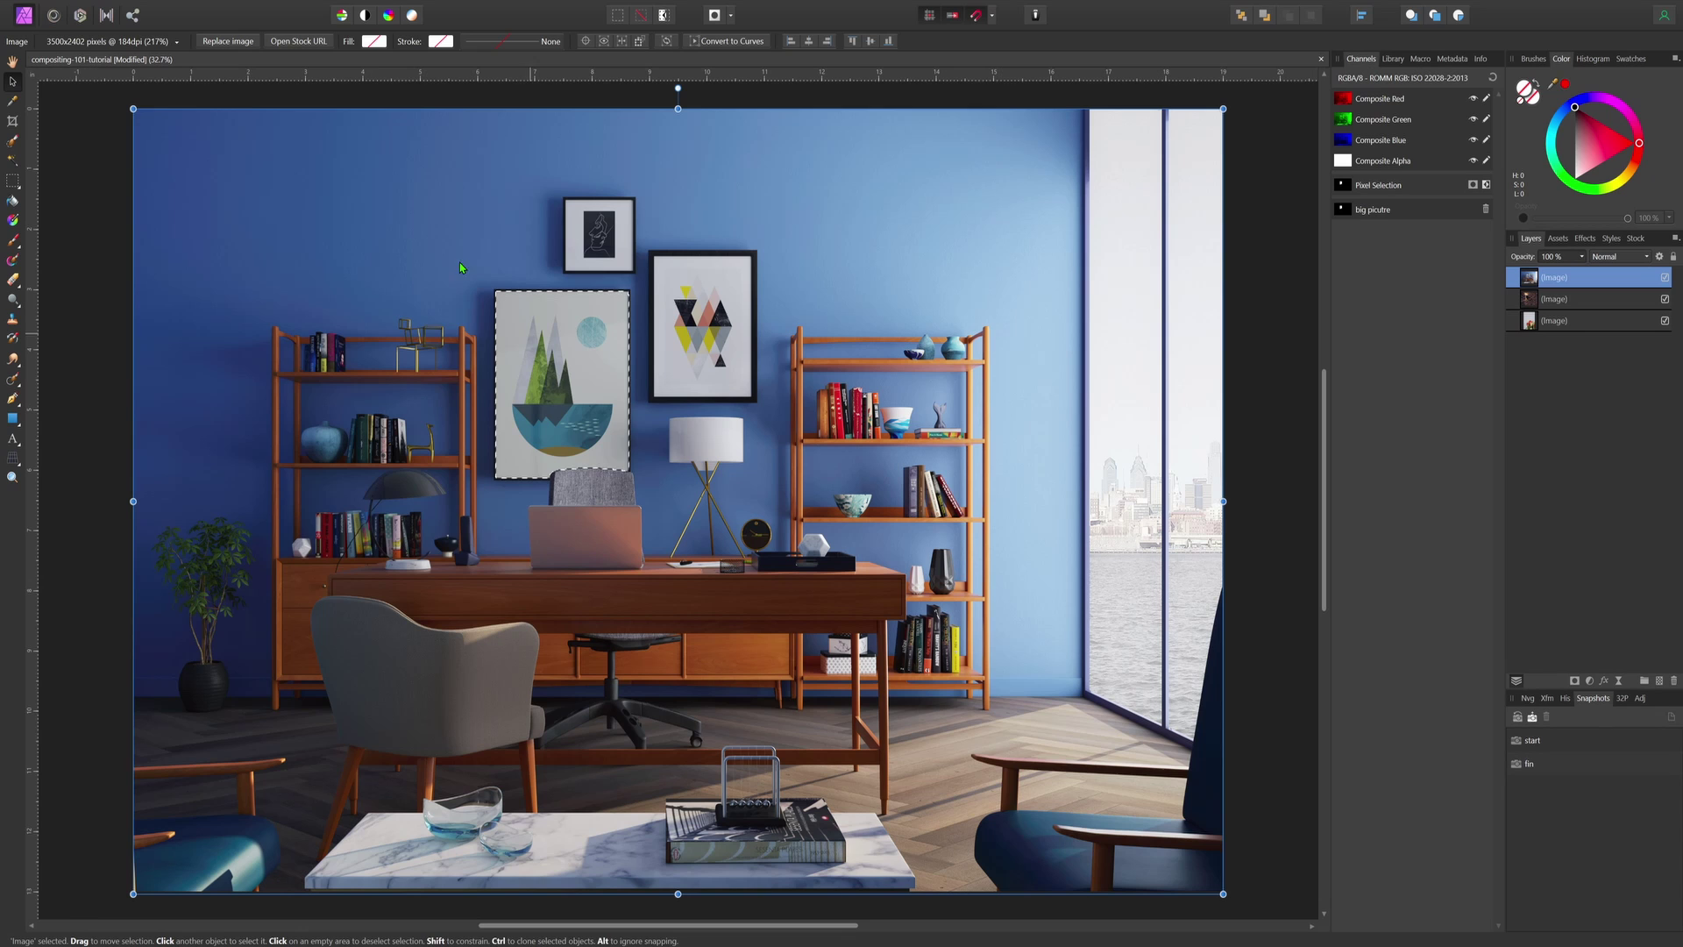
click(232, 0)
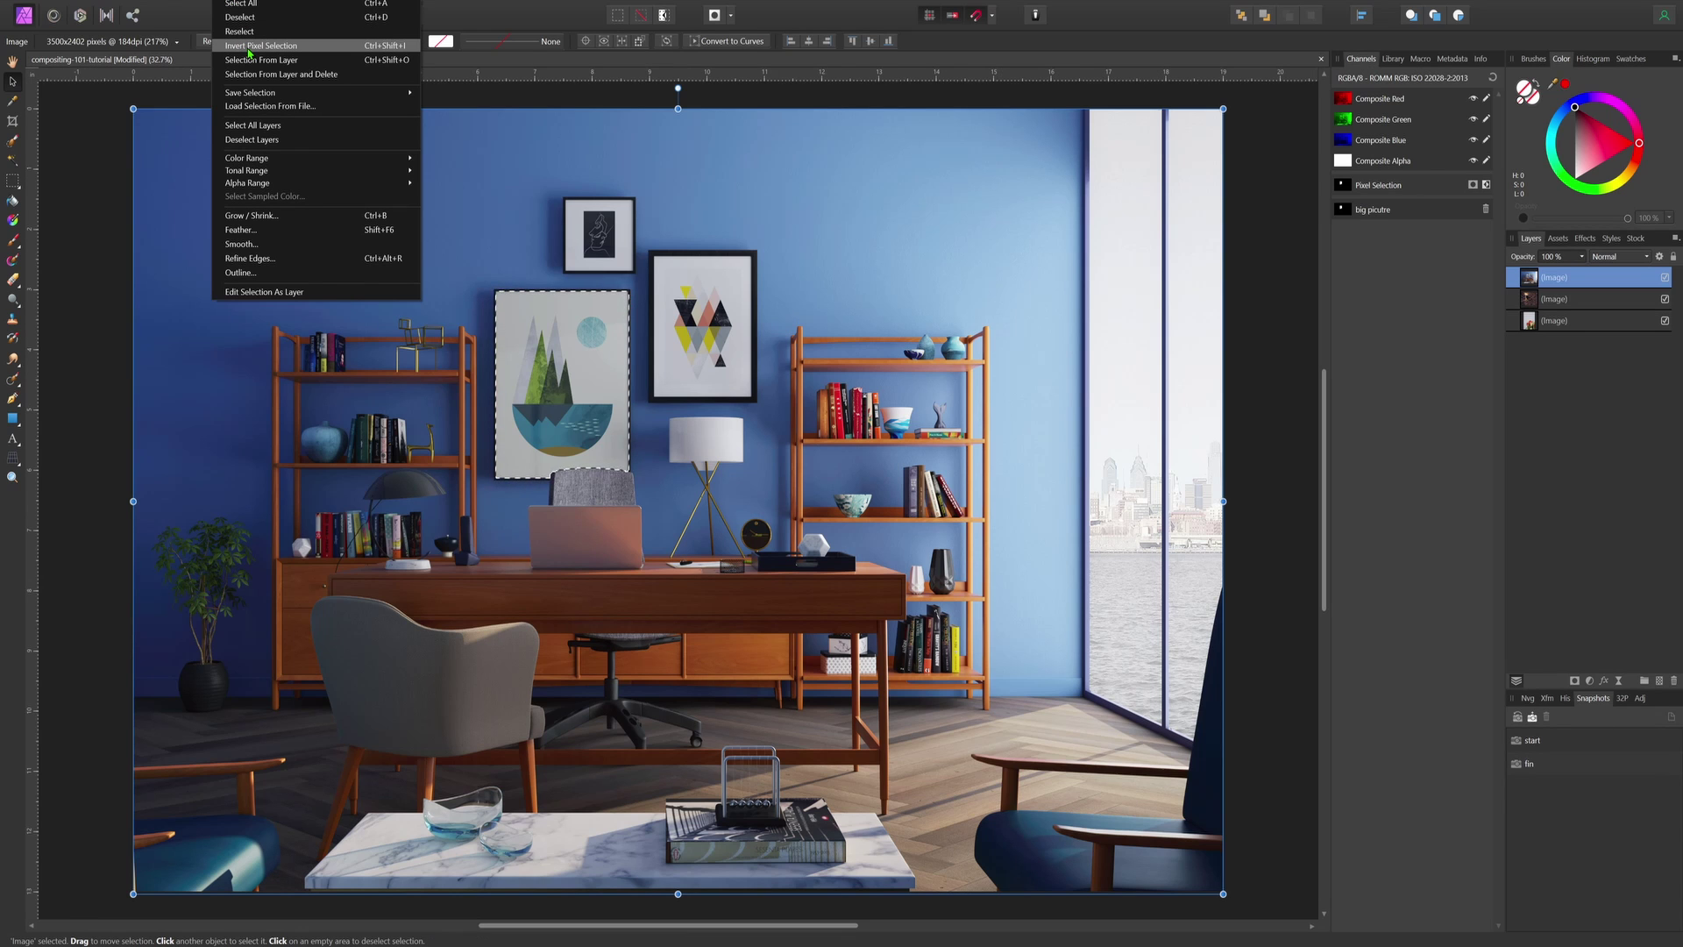
click(1285, 376)
key(ctrl+shift+i)
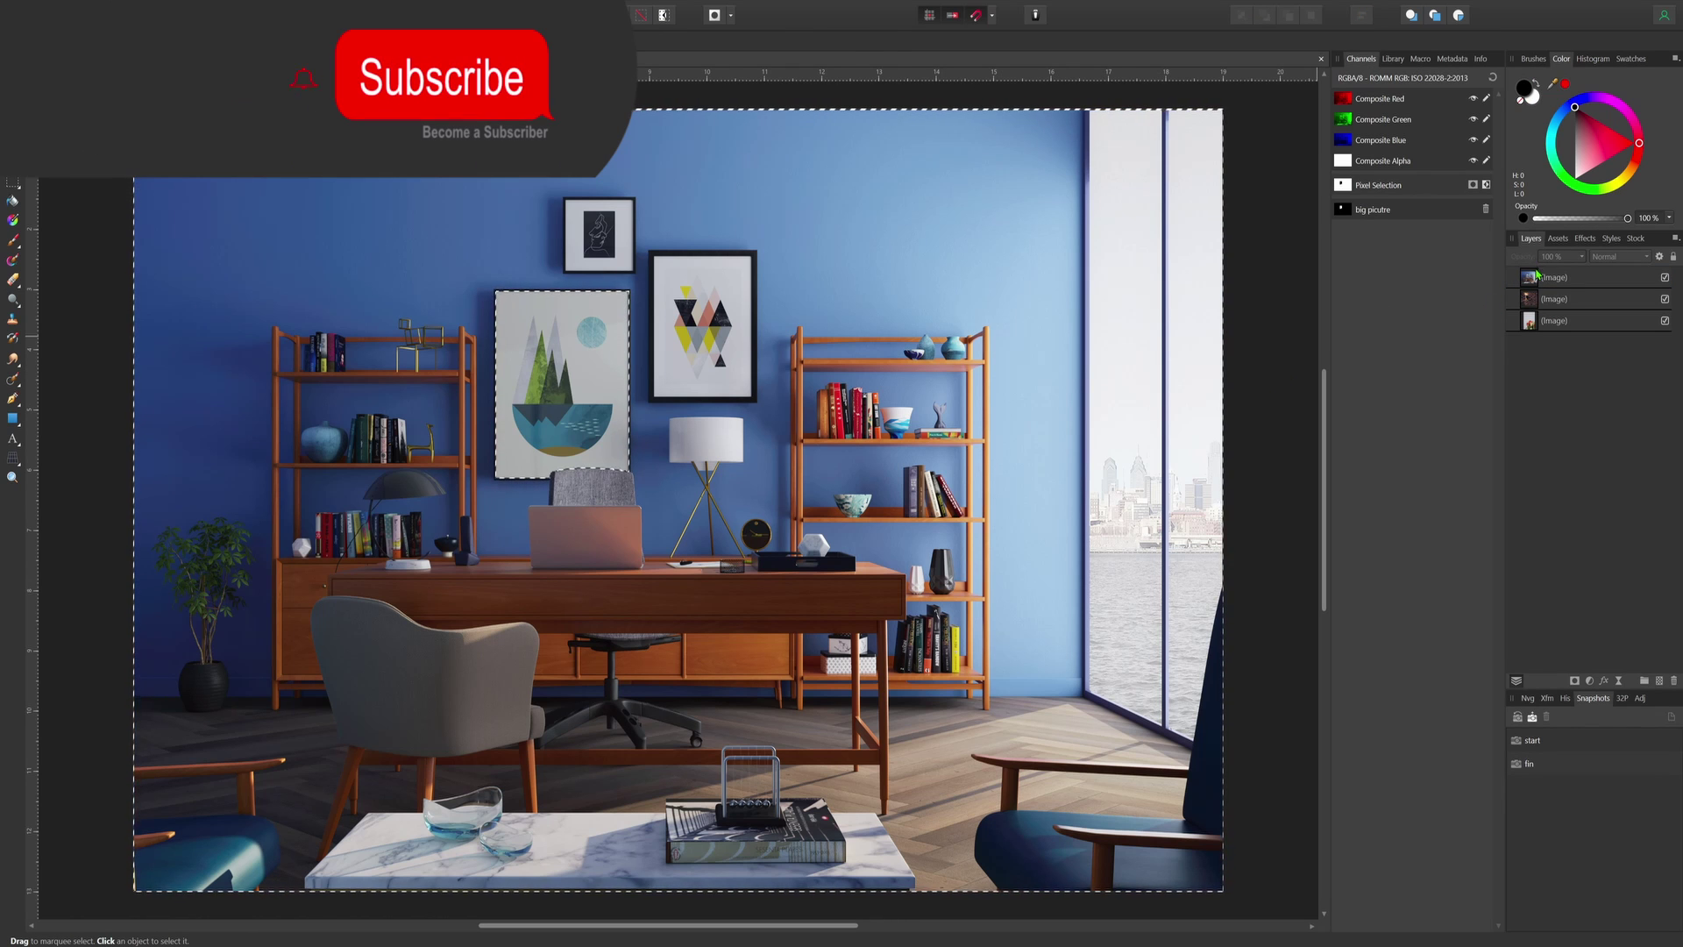
click(1569, 277)
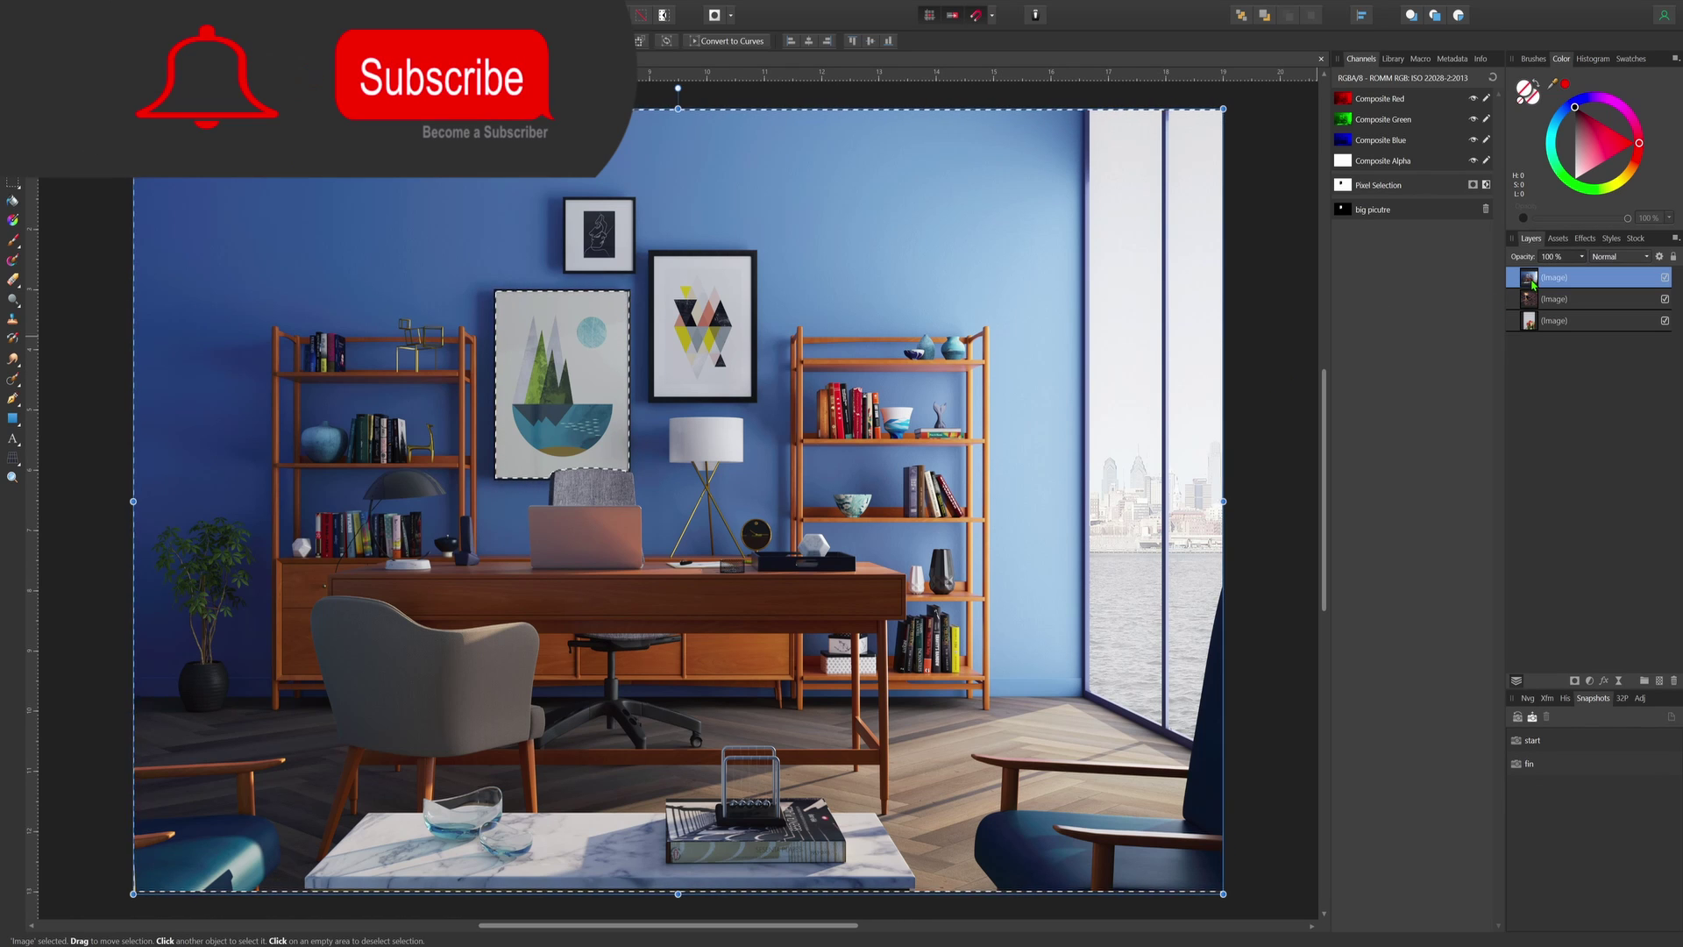
click(1575, 682)
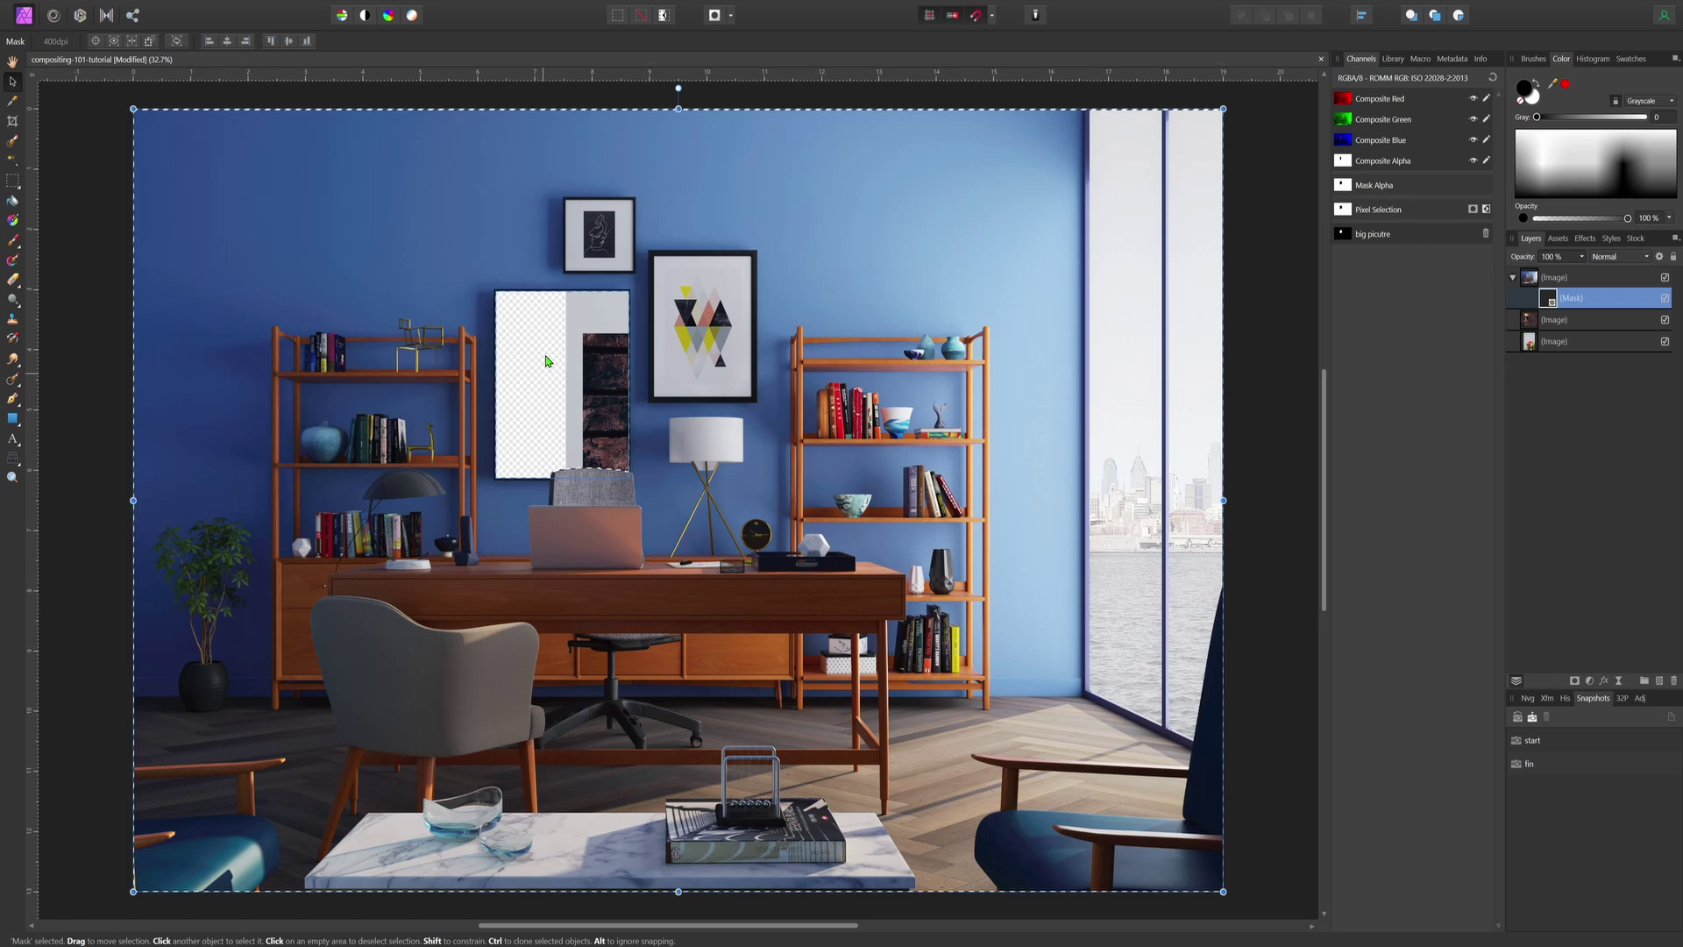
Deselect, group the second Image layer and select the brick-wall image inside the group
key(ctrl+d)
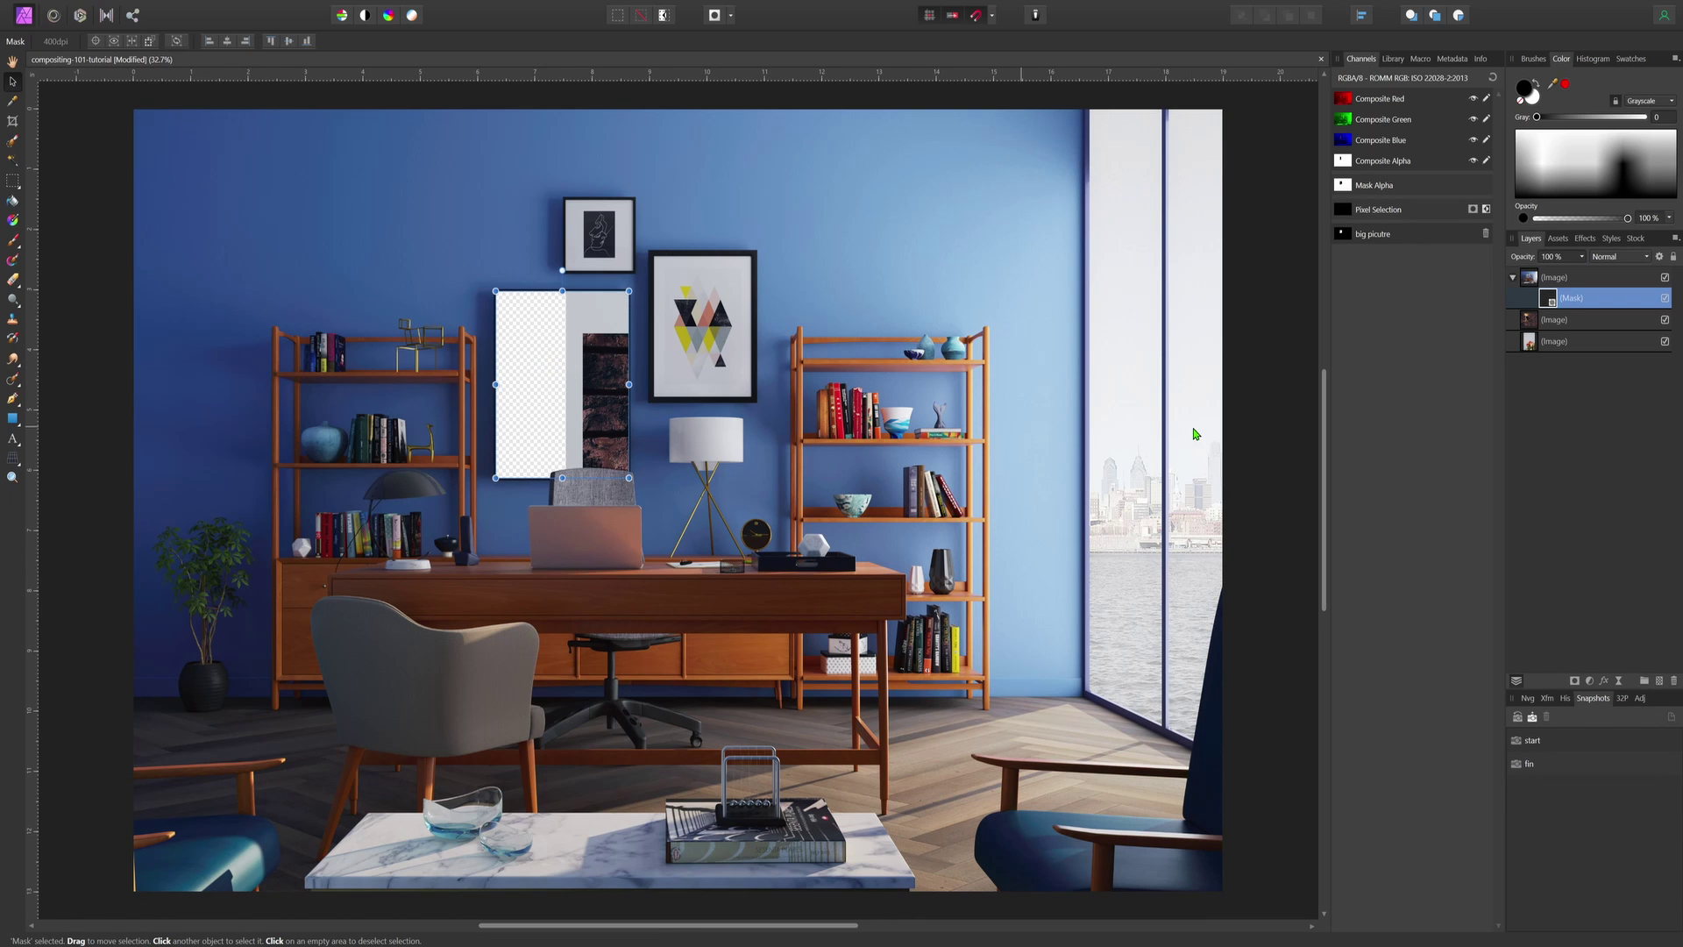
click(1569, 321)
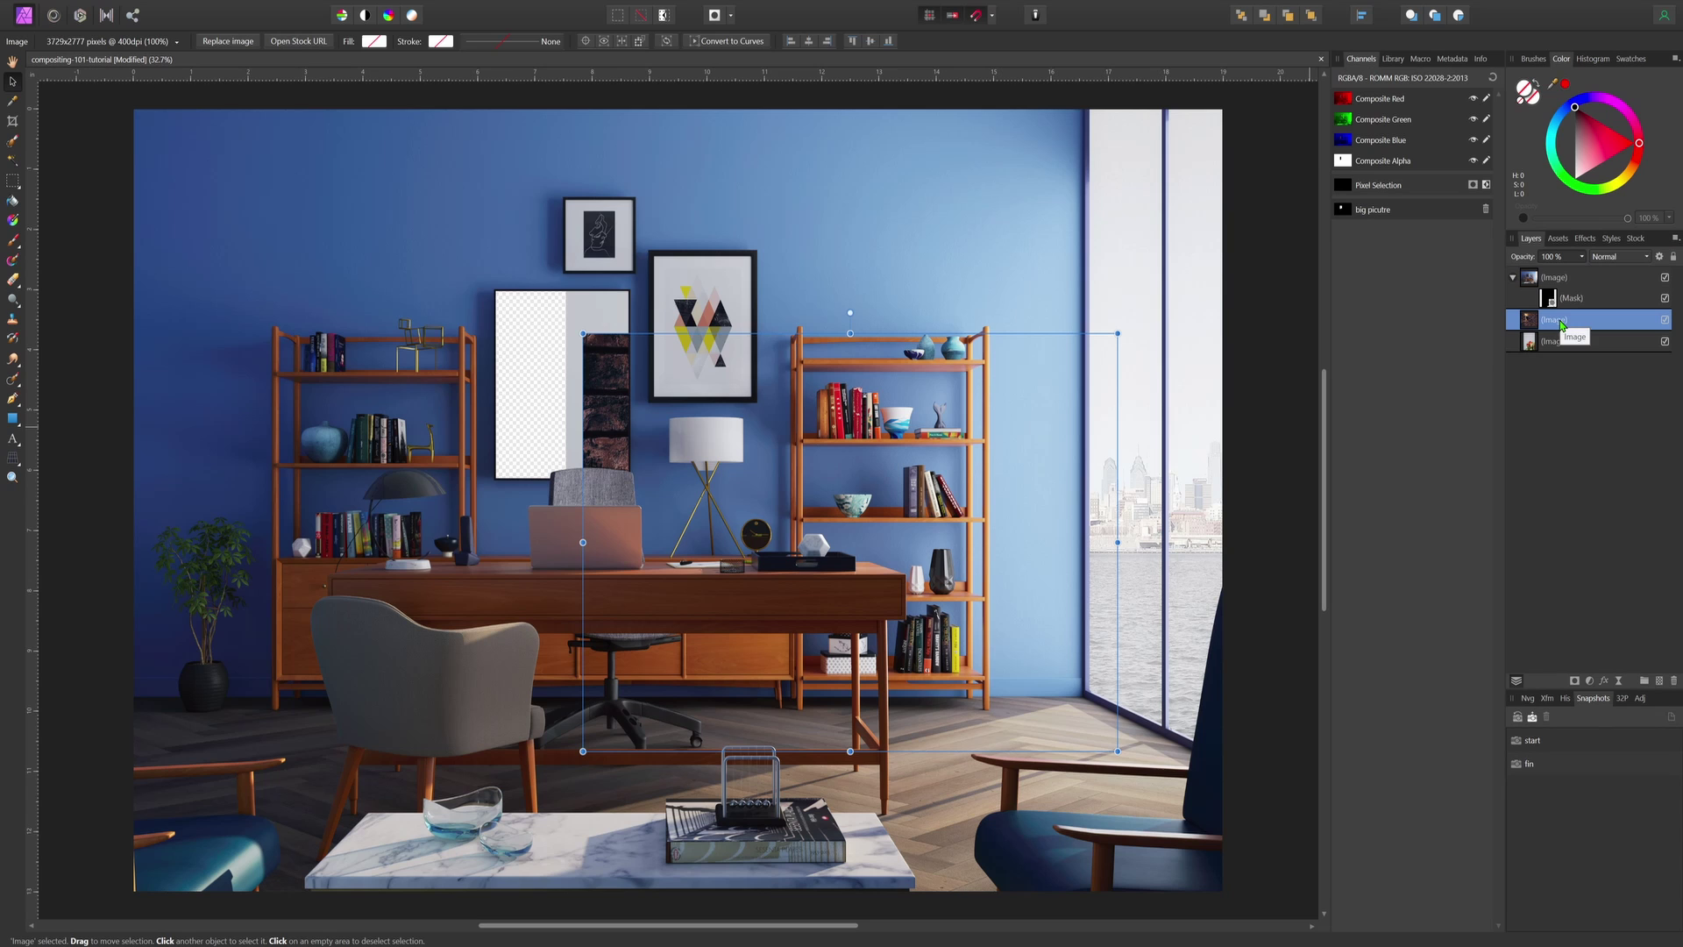
key(ctrl+g)
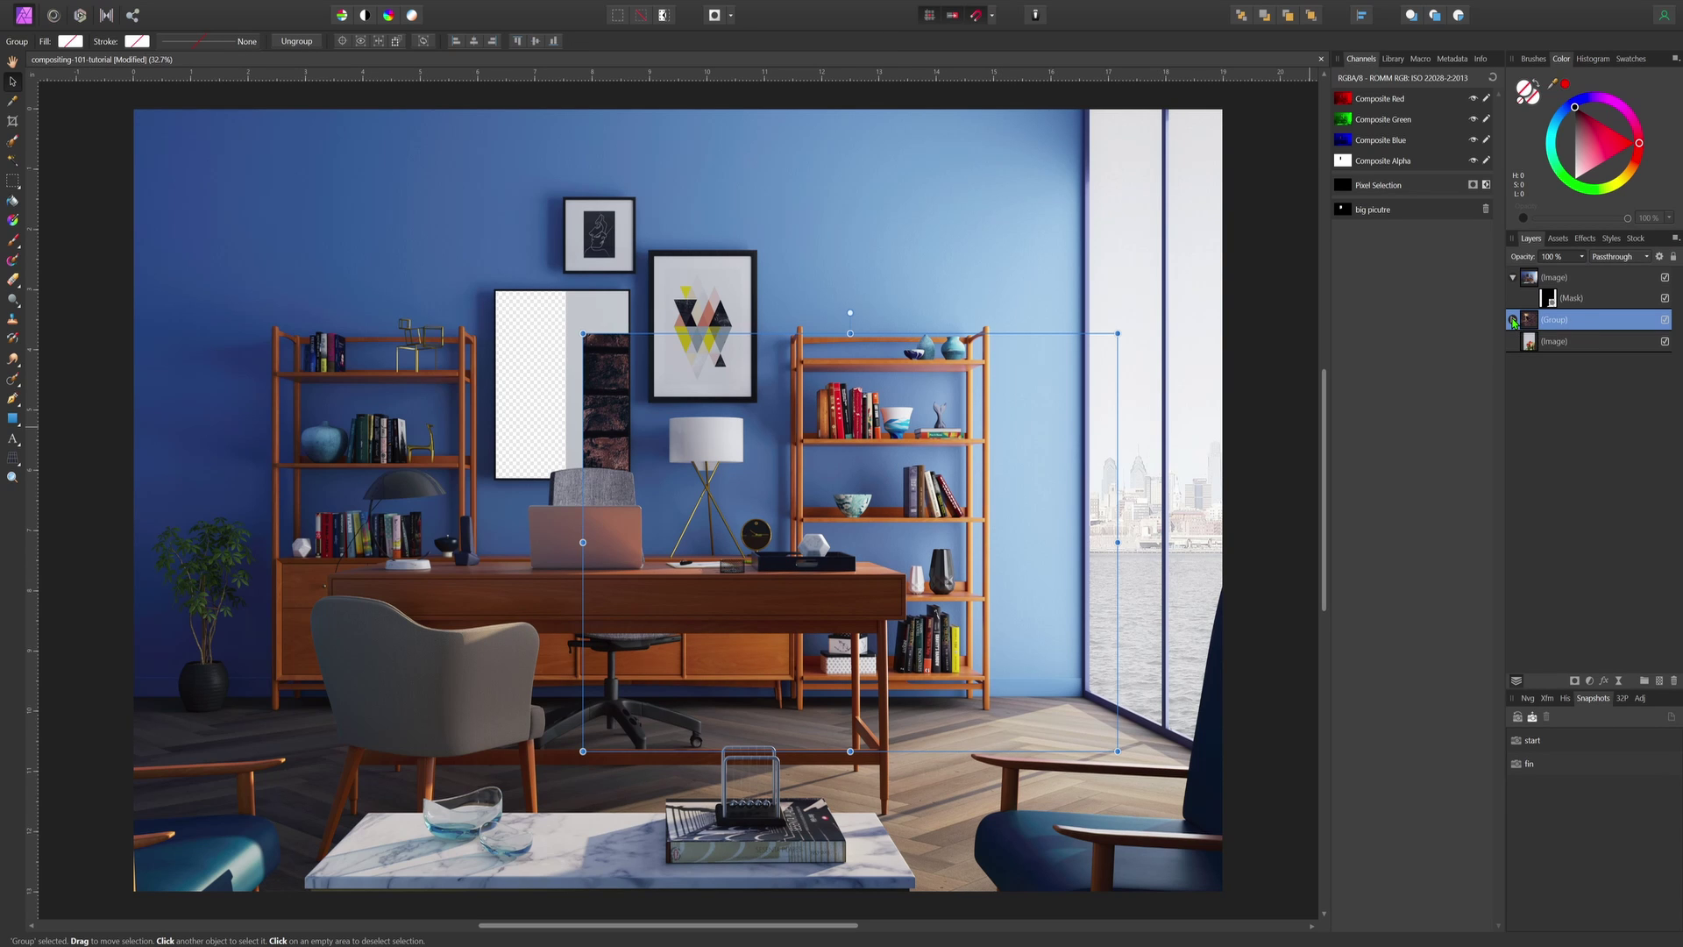
click(1512, 320)
click(1555, 342)
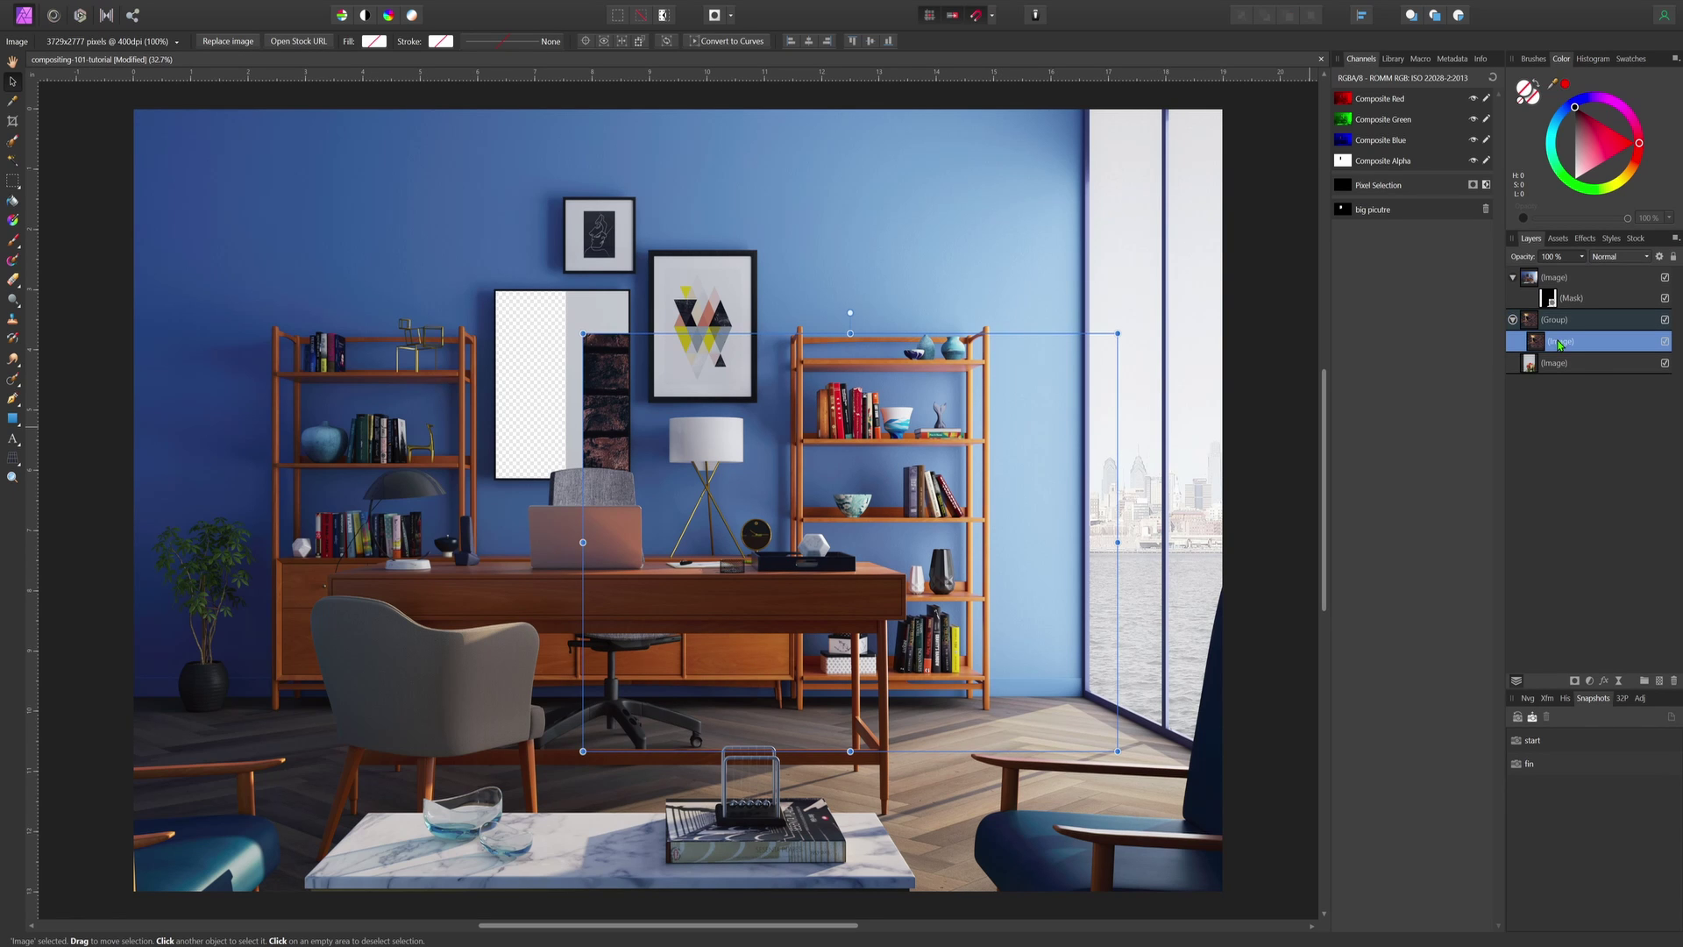
Move, shrink and stretch the brick-wall image to fill the left picture frame
drag(857, 562, 646, 452)
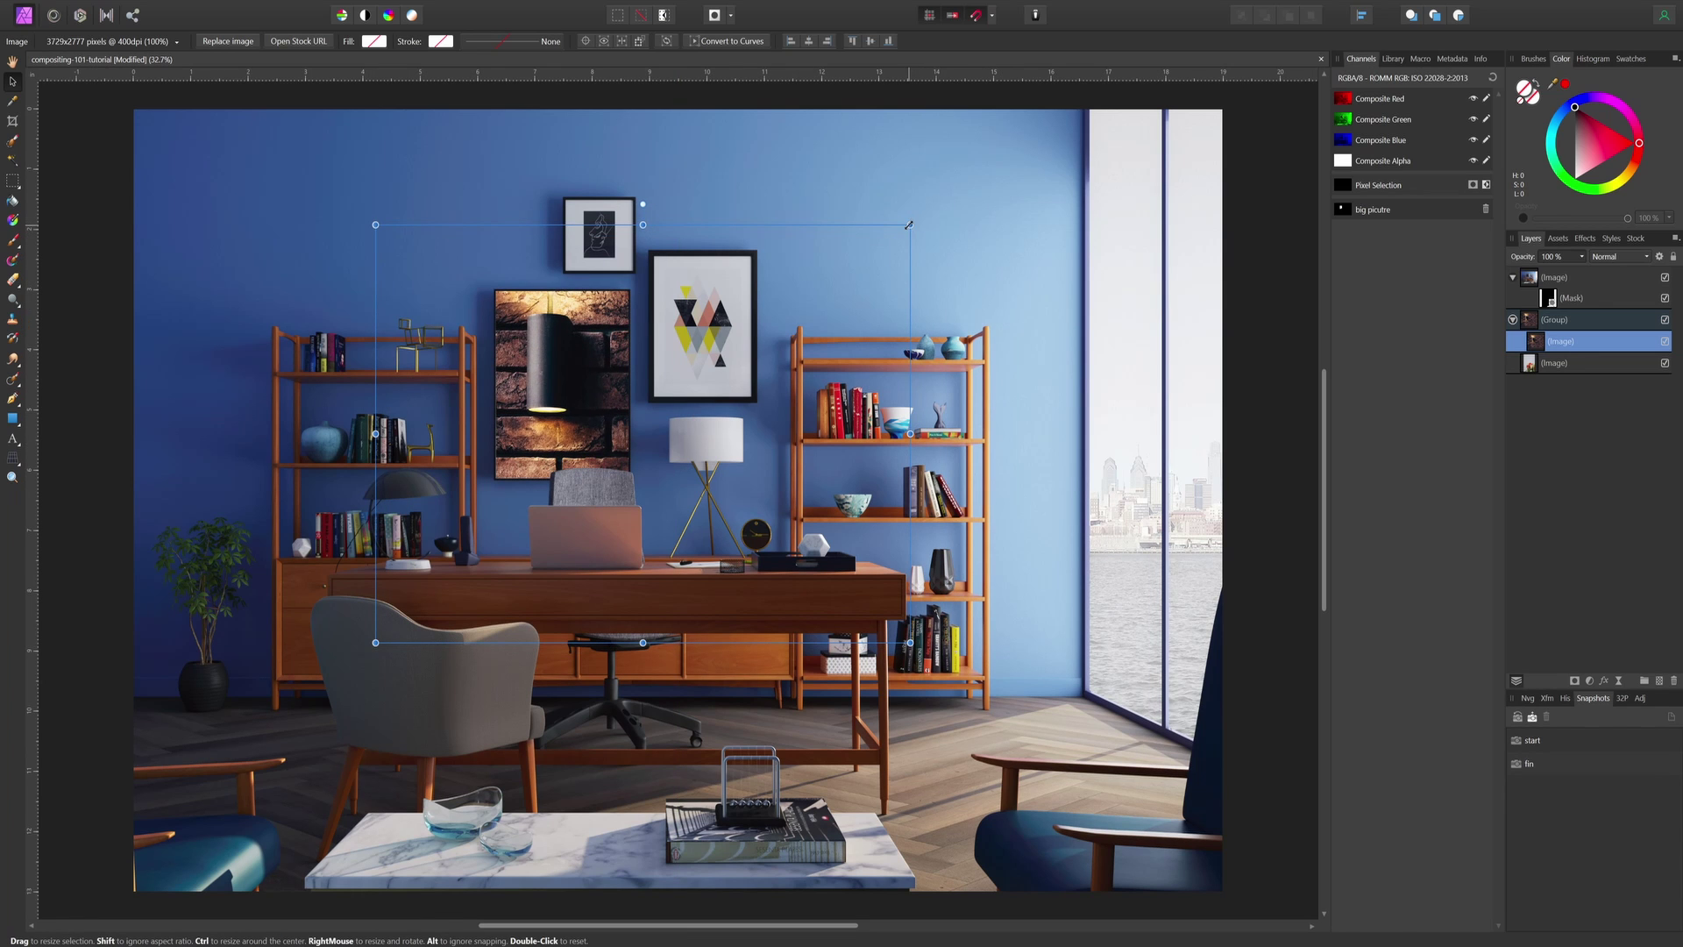
drag(909, 226, 611, 459)
drag(502, 528, 604, 355)
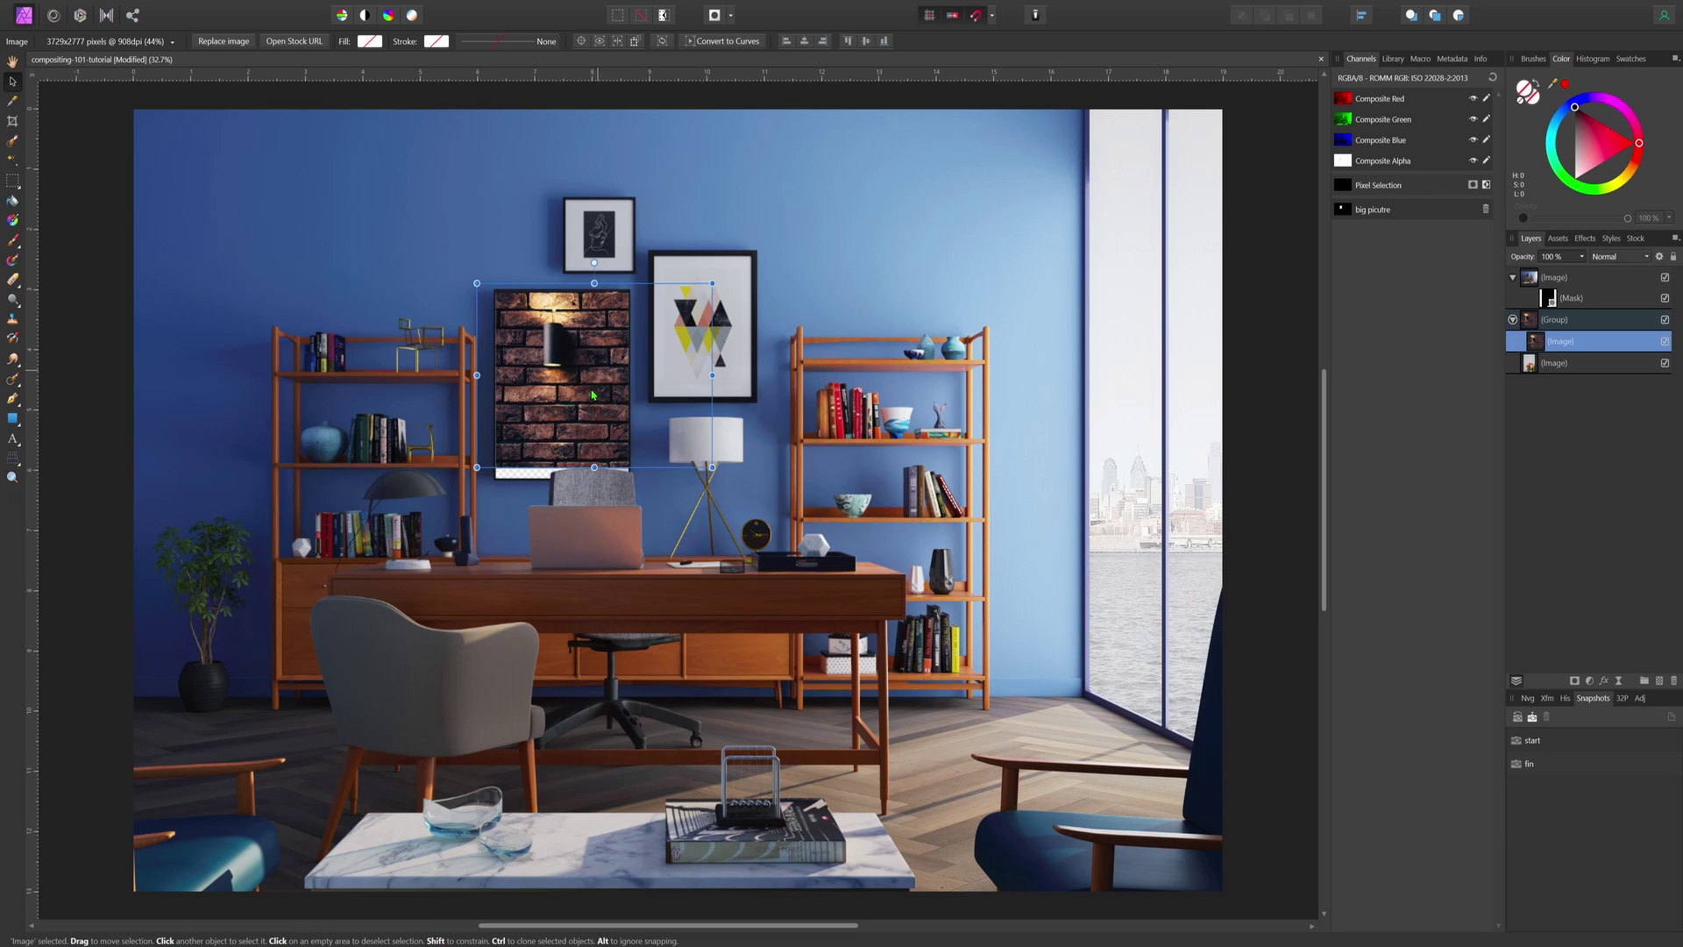
drag(594, 467, 594, 501)
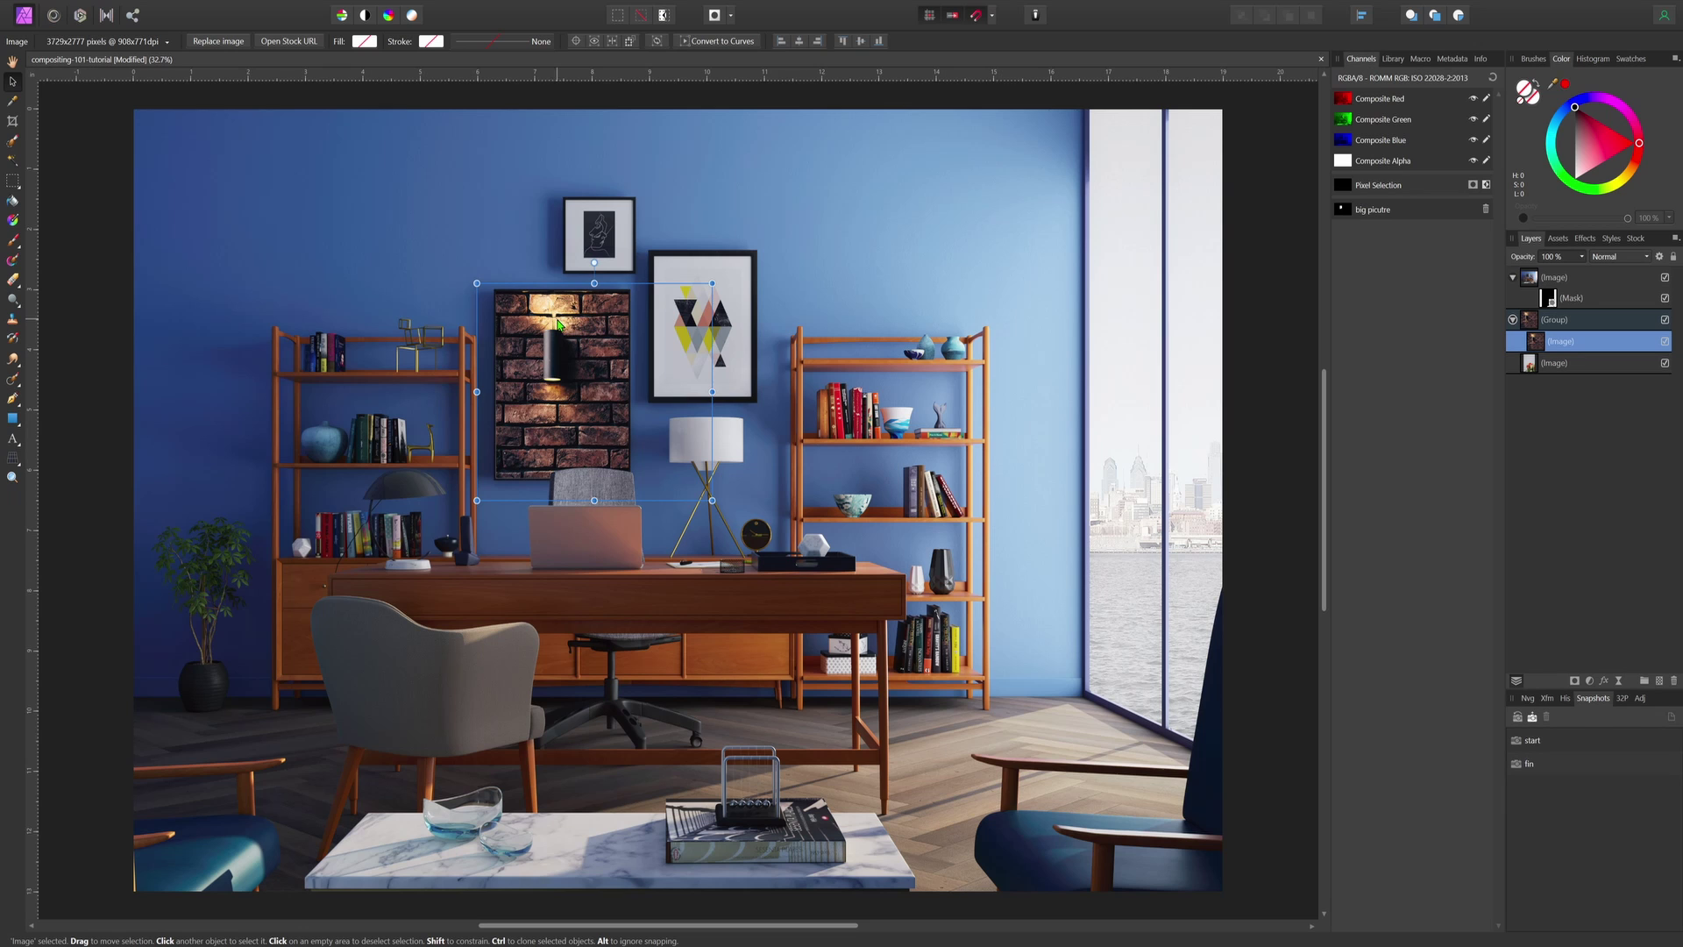
click(583, 328)
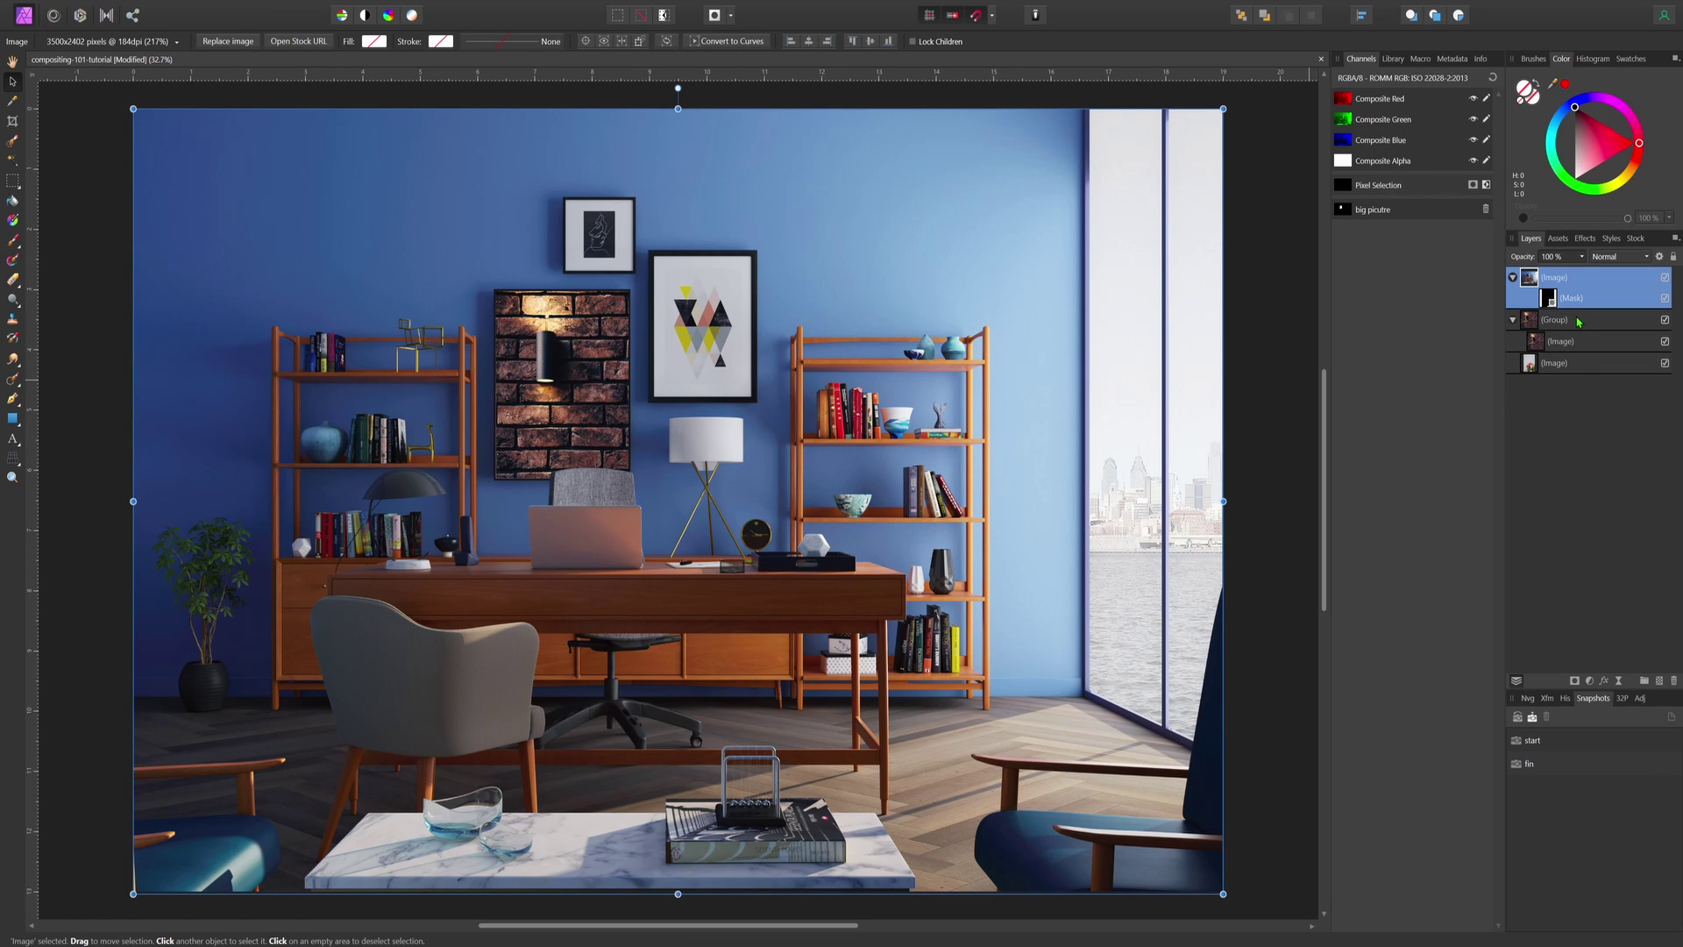
Add a mask to the brick-wall image, then test-shift it and undo
click(1550, 300)
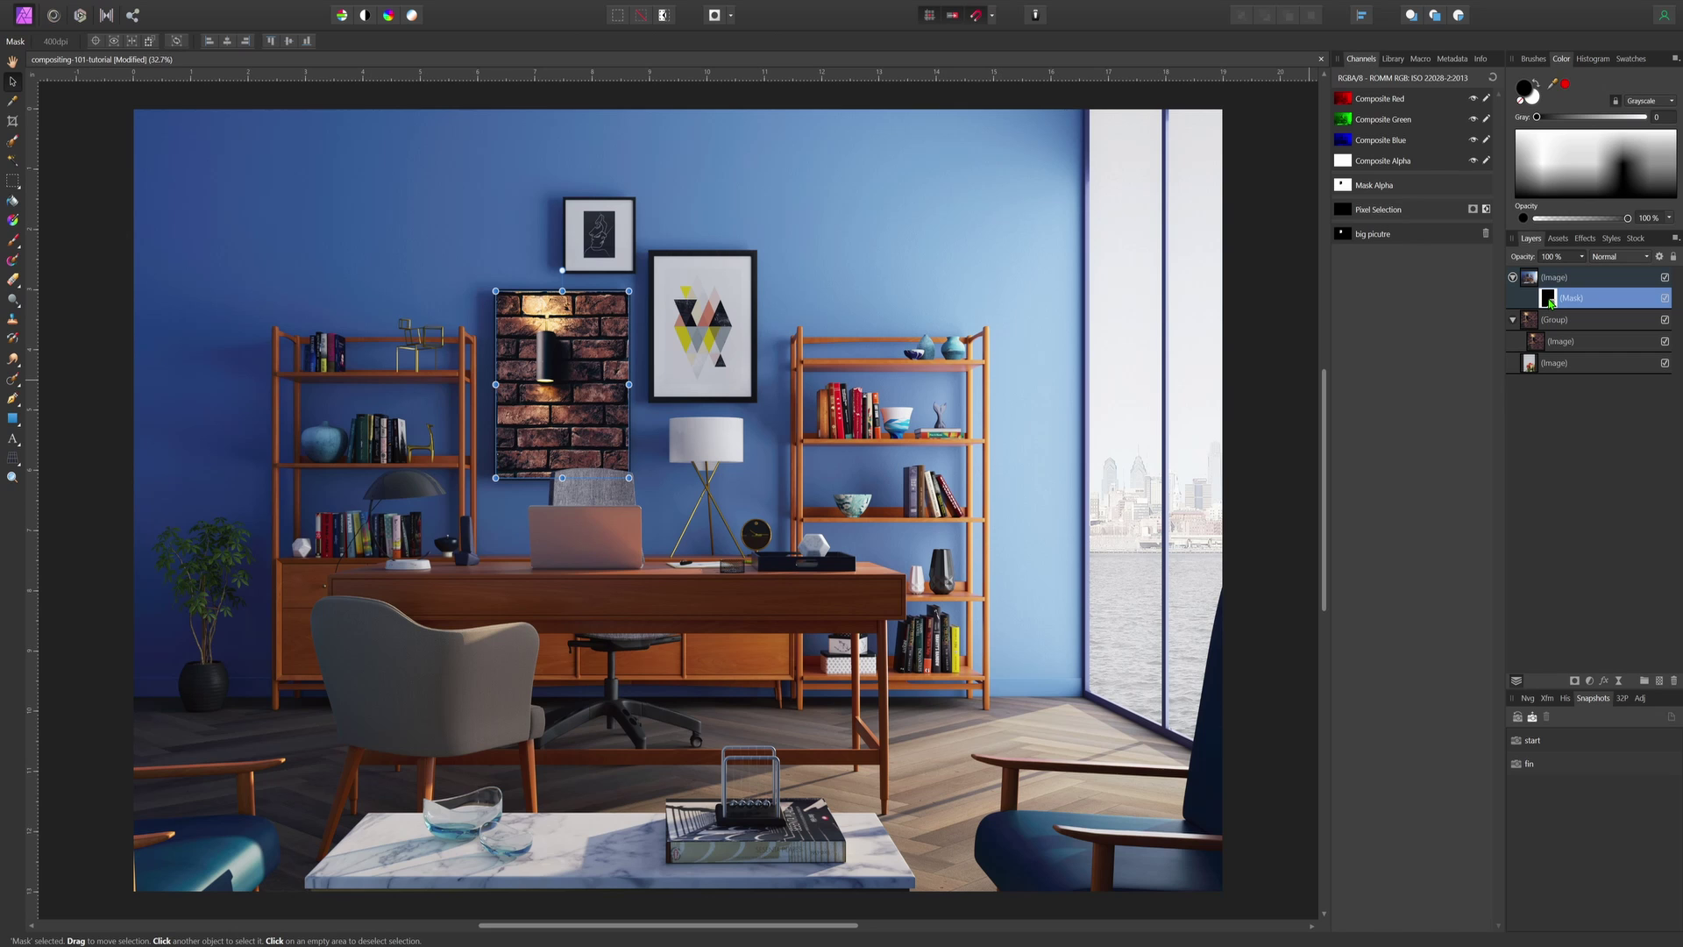
key(ctrl+a)
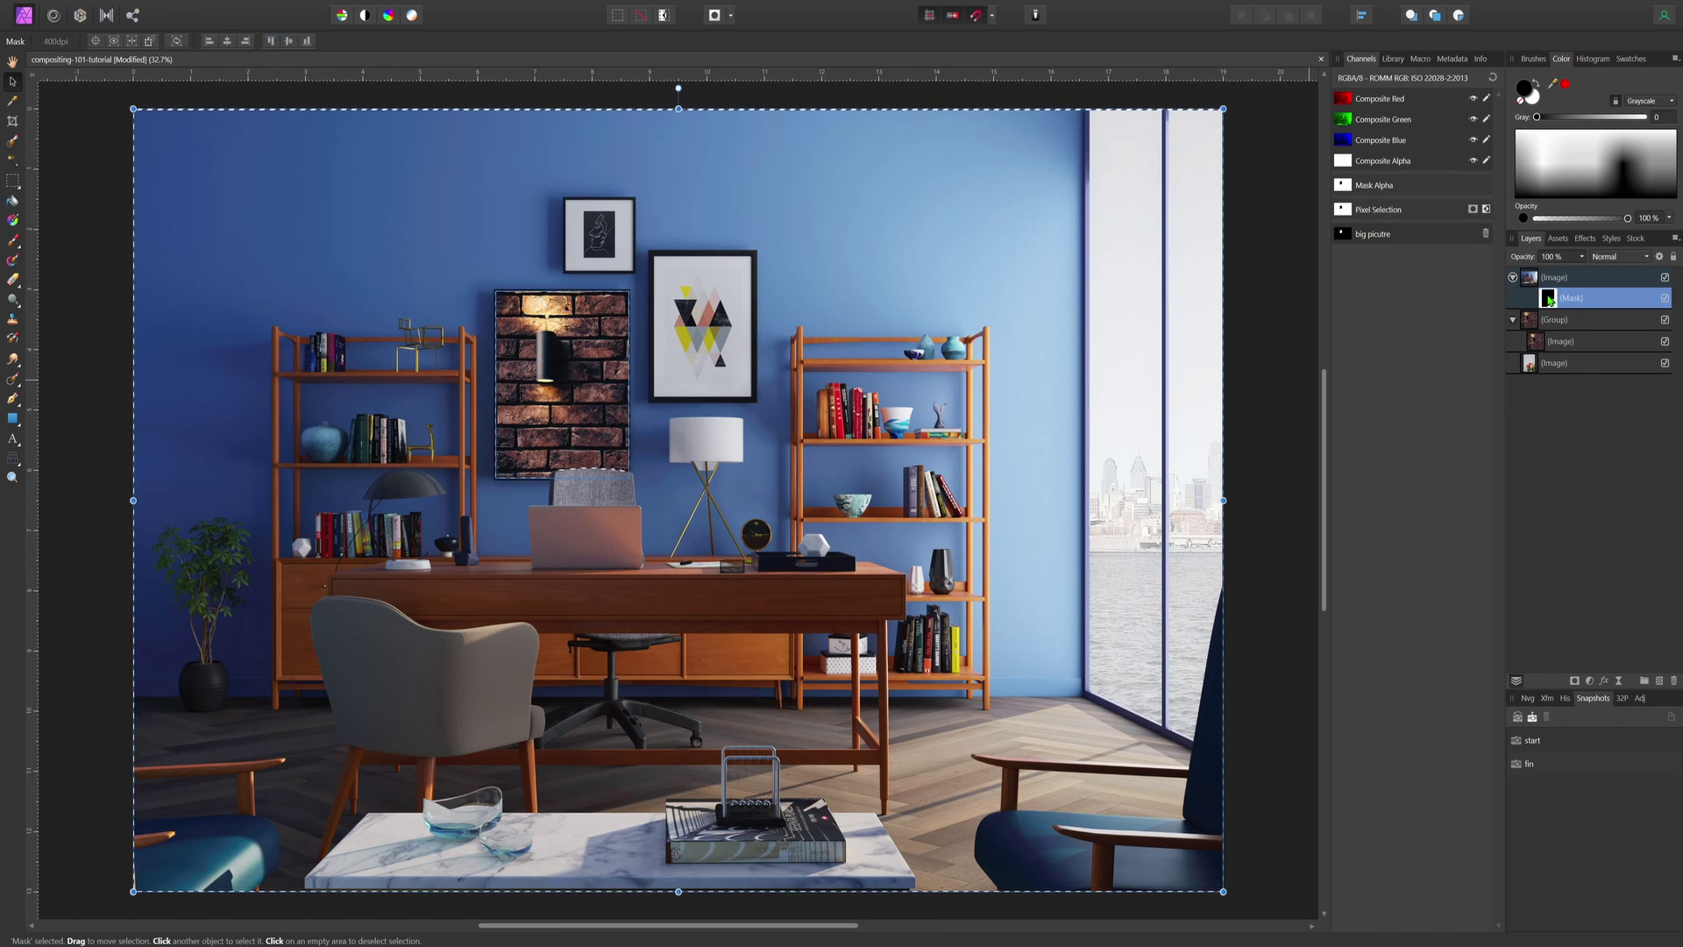
click(1543, 341)
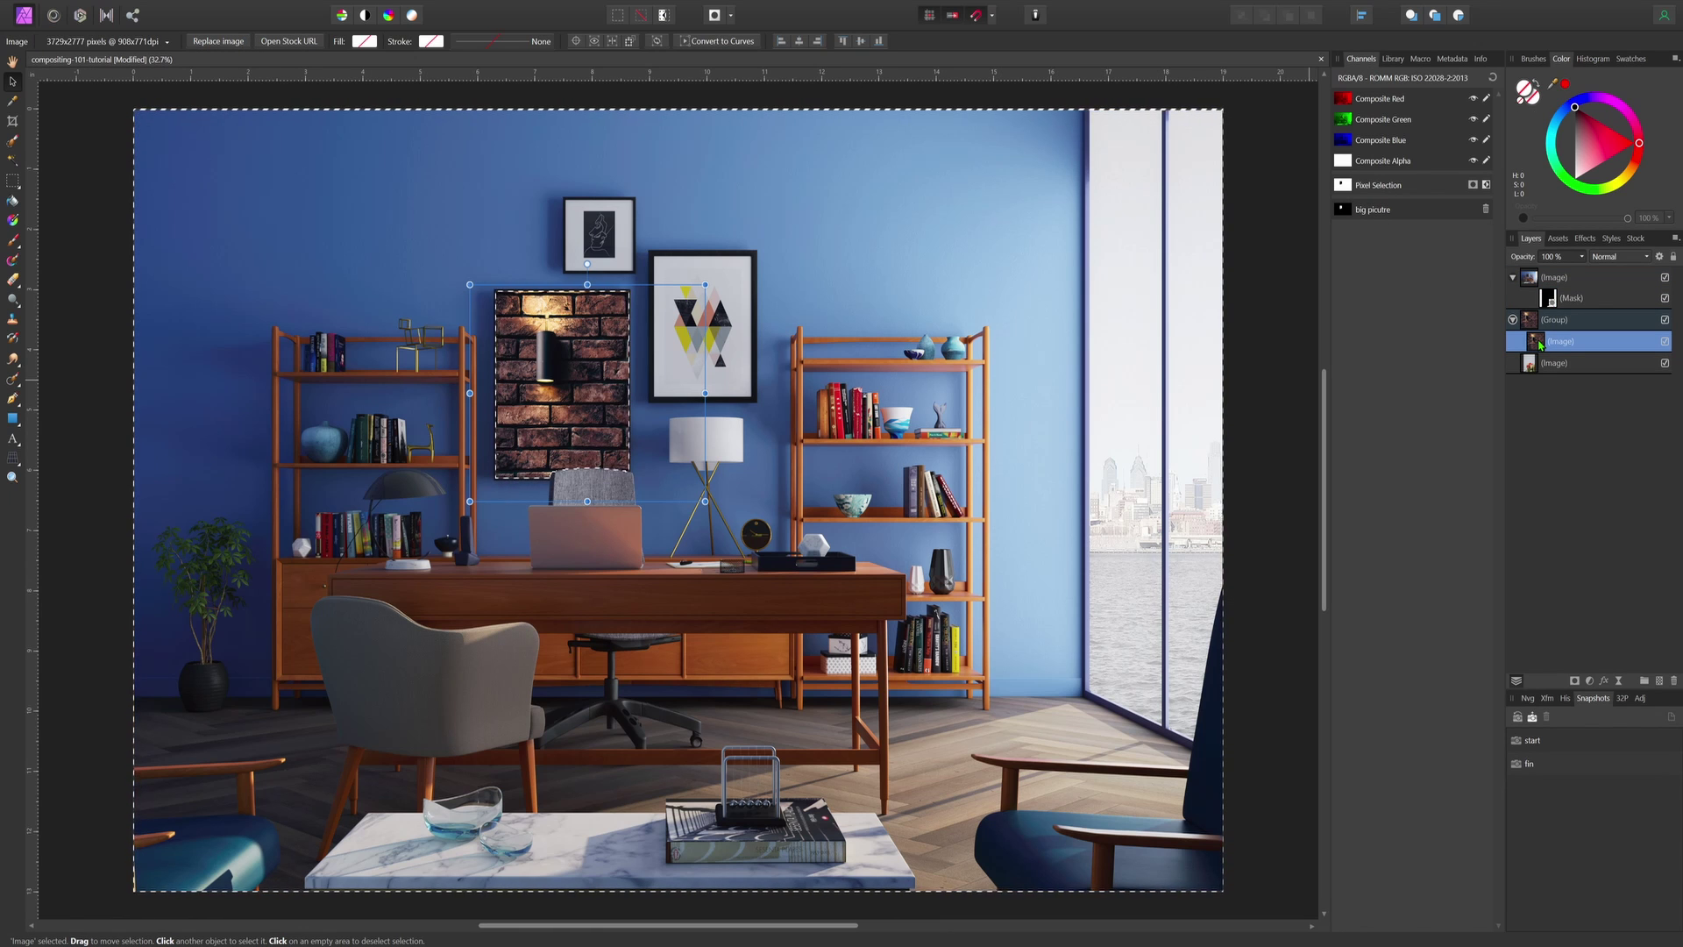
key(ctrl+d)
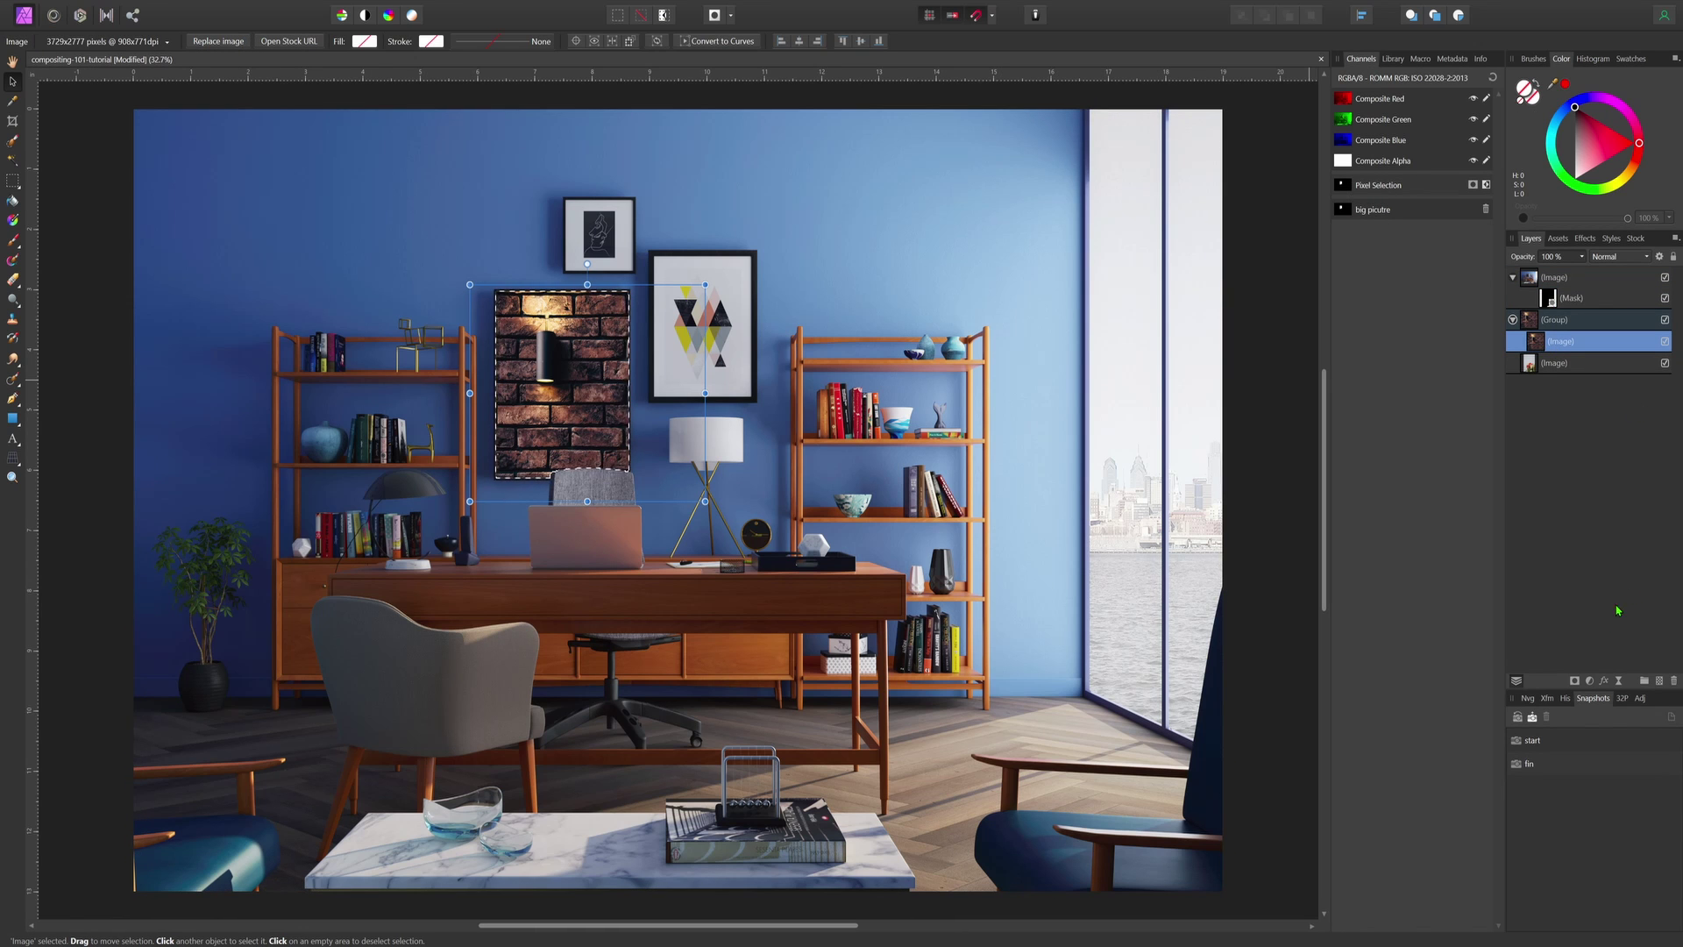
click(1575, 681)
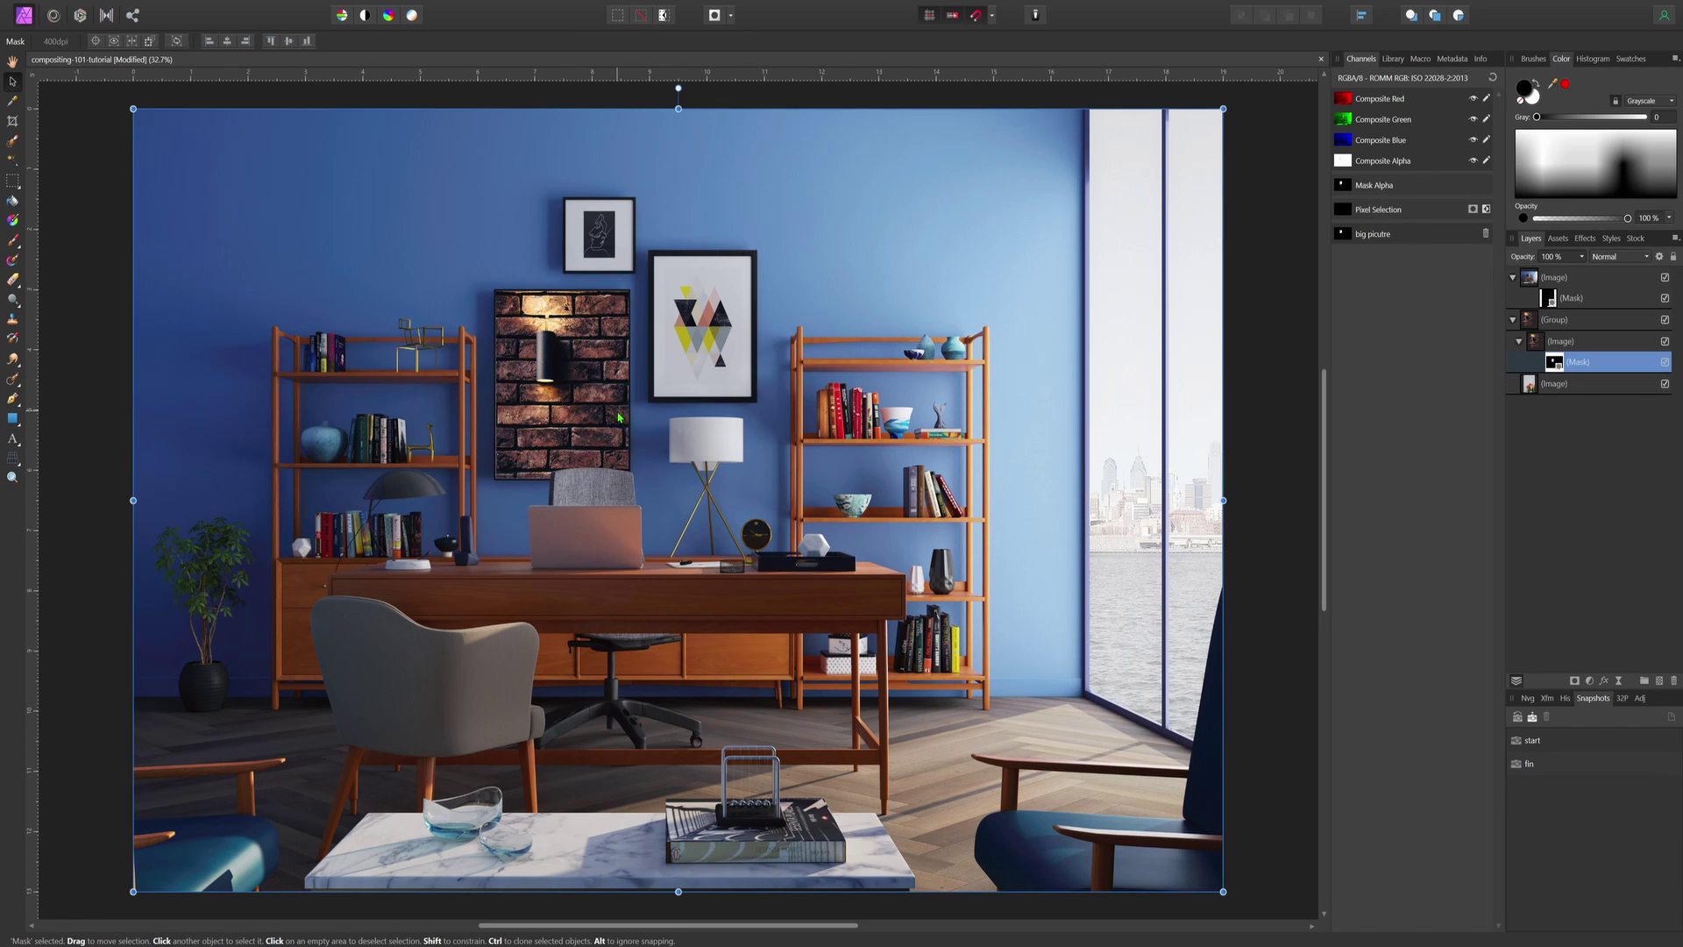
click(1569, 341)
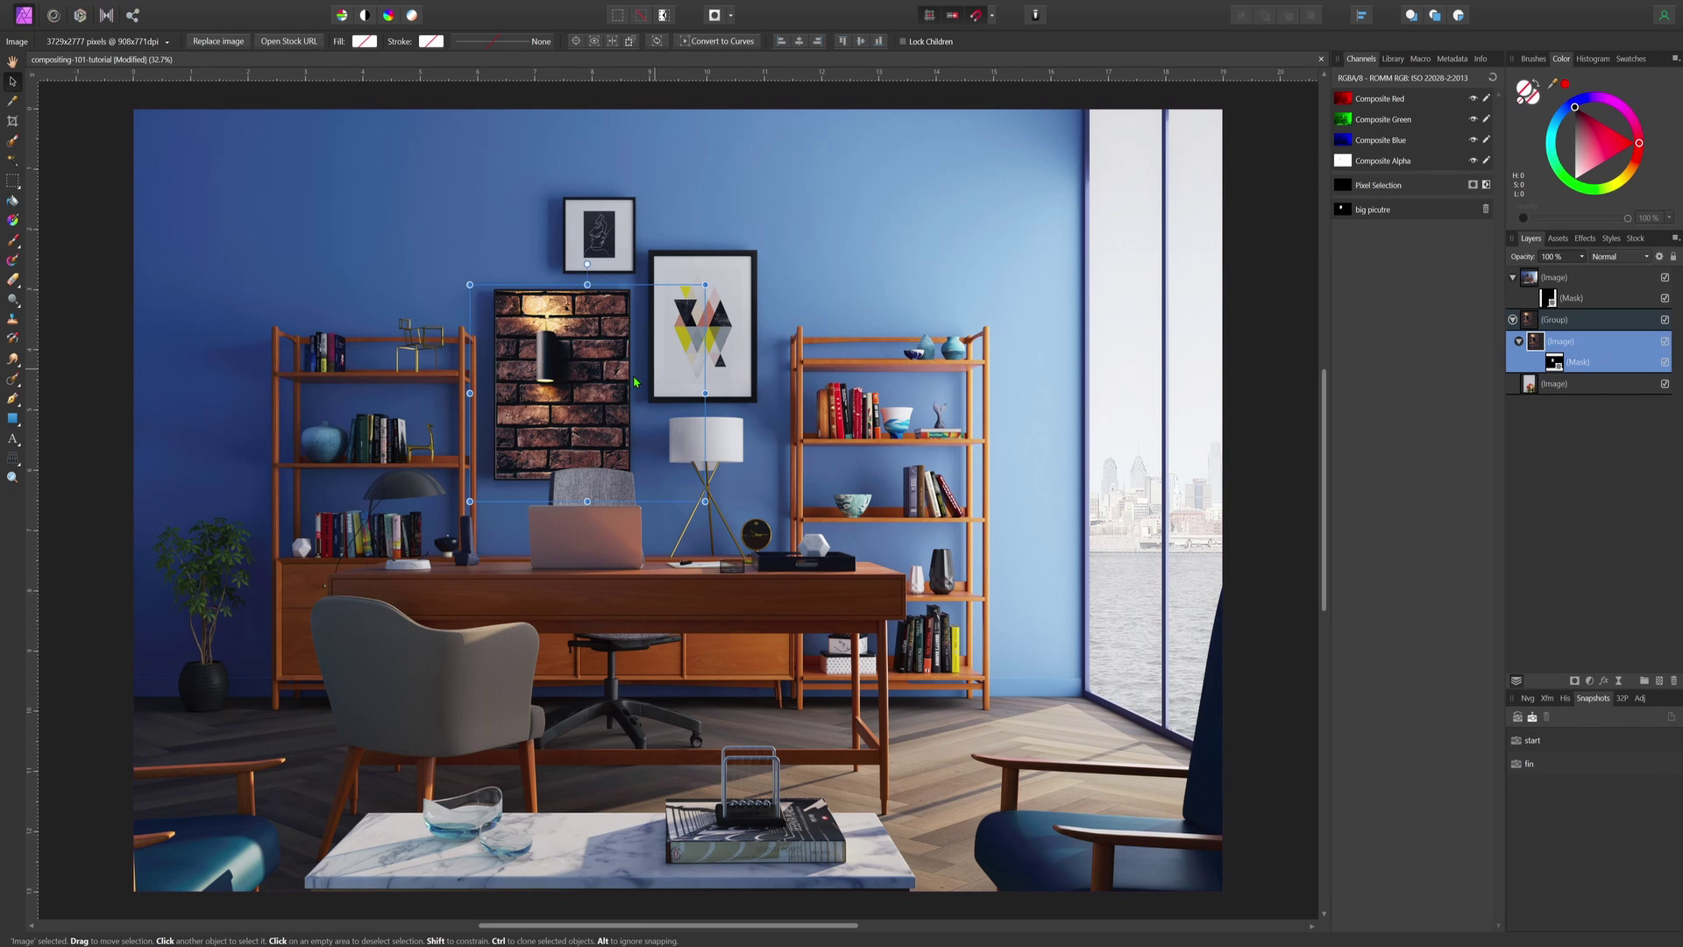
mouse_move(636, 382)
mouse_down()
mouse_move(614, 386)
mouse_move(754, 395)
mouse_move(635, 396)
mouse_up()
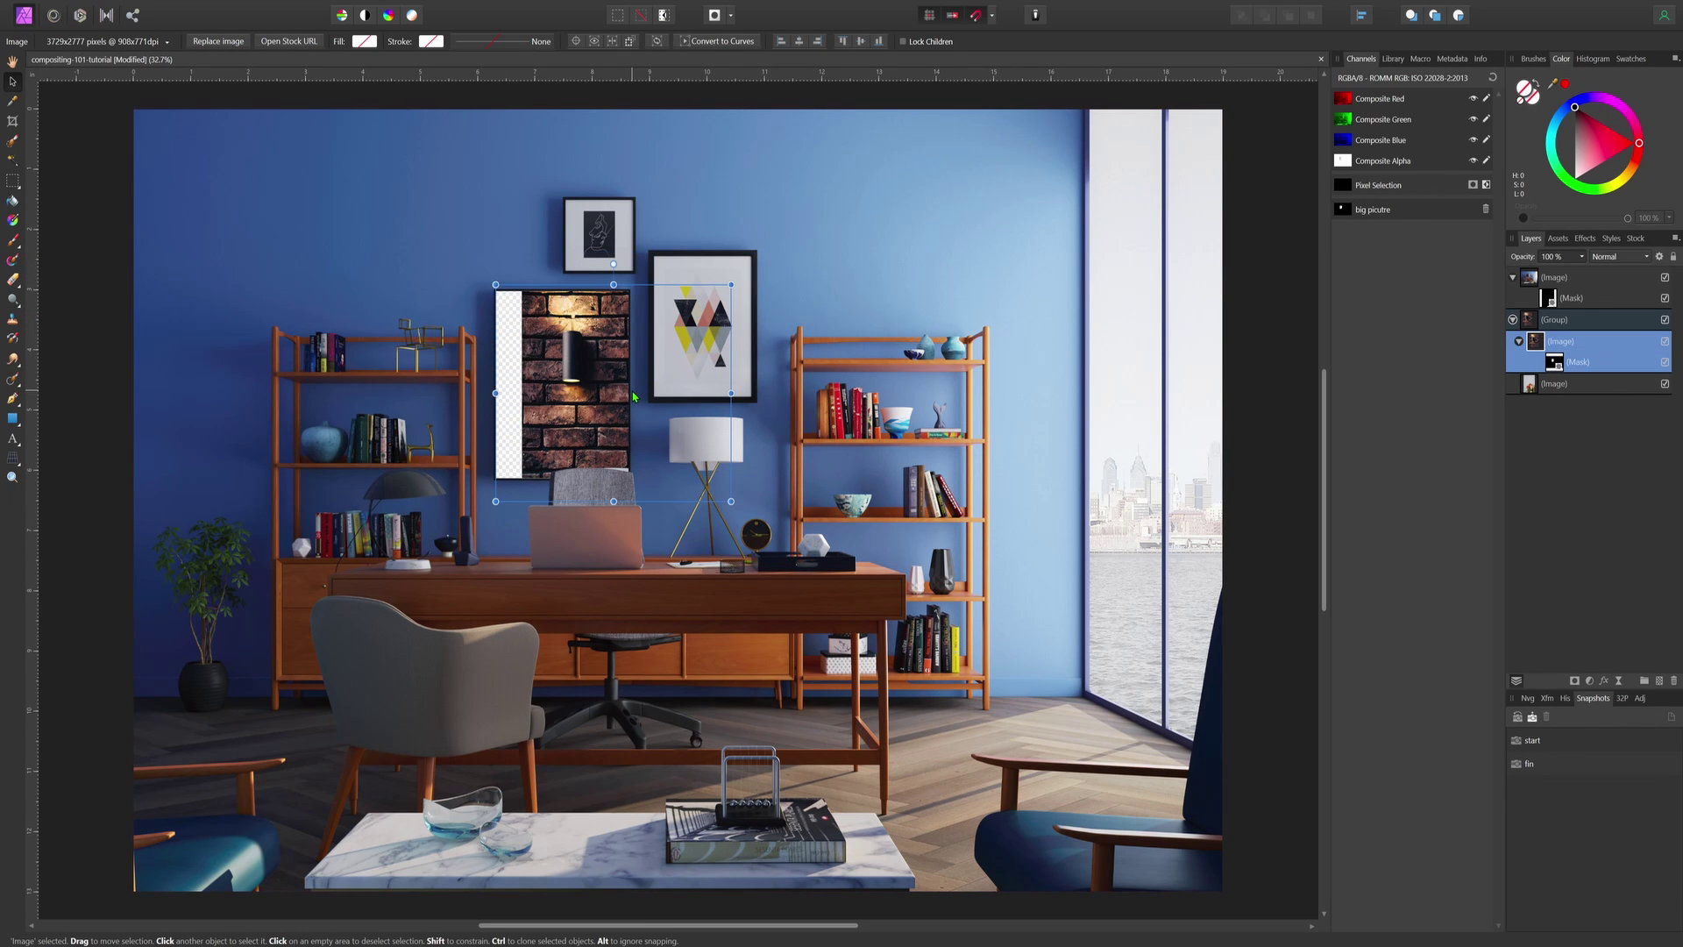
key(ctrl+z)
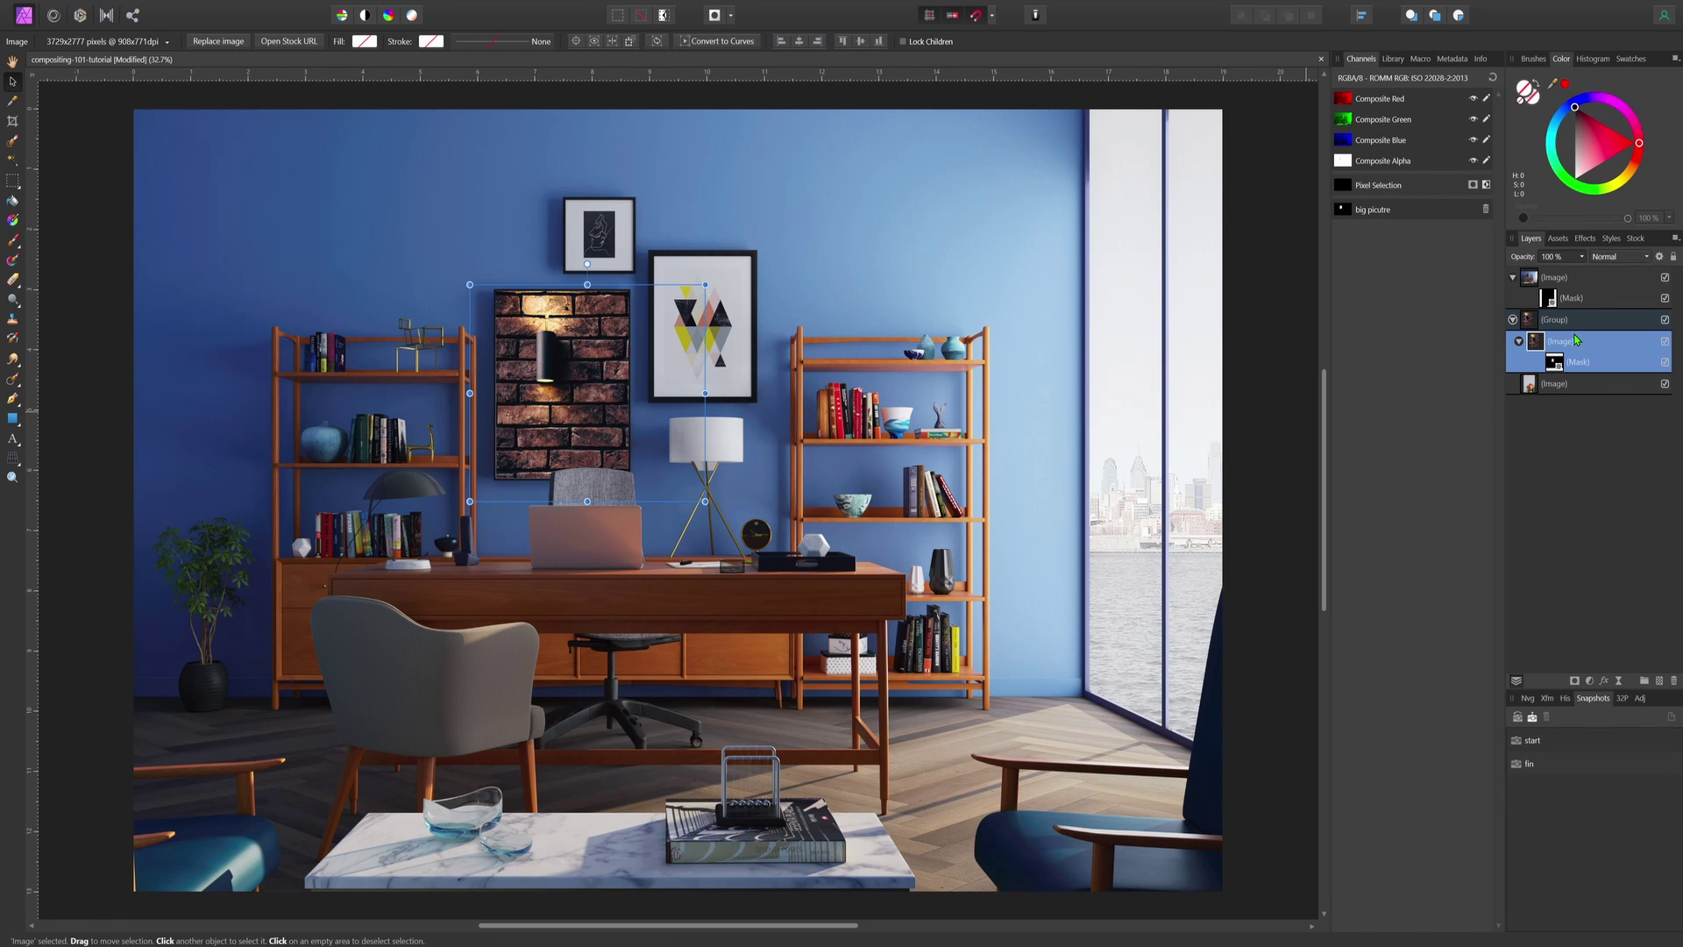
Add a new Pixel layer inside the group and zoom to 150% on the brick frame
click(1537, 349)
click(1658, 681)
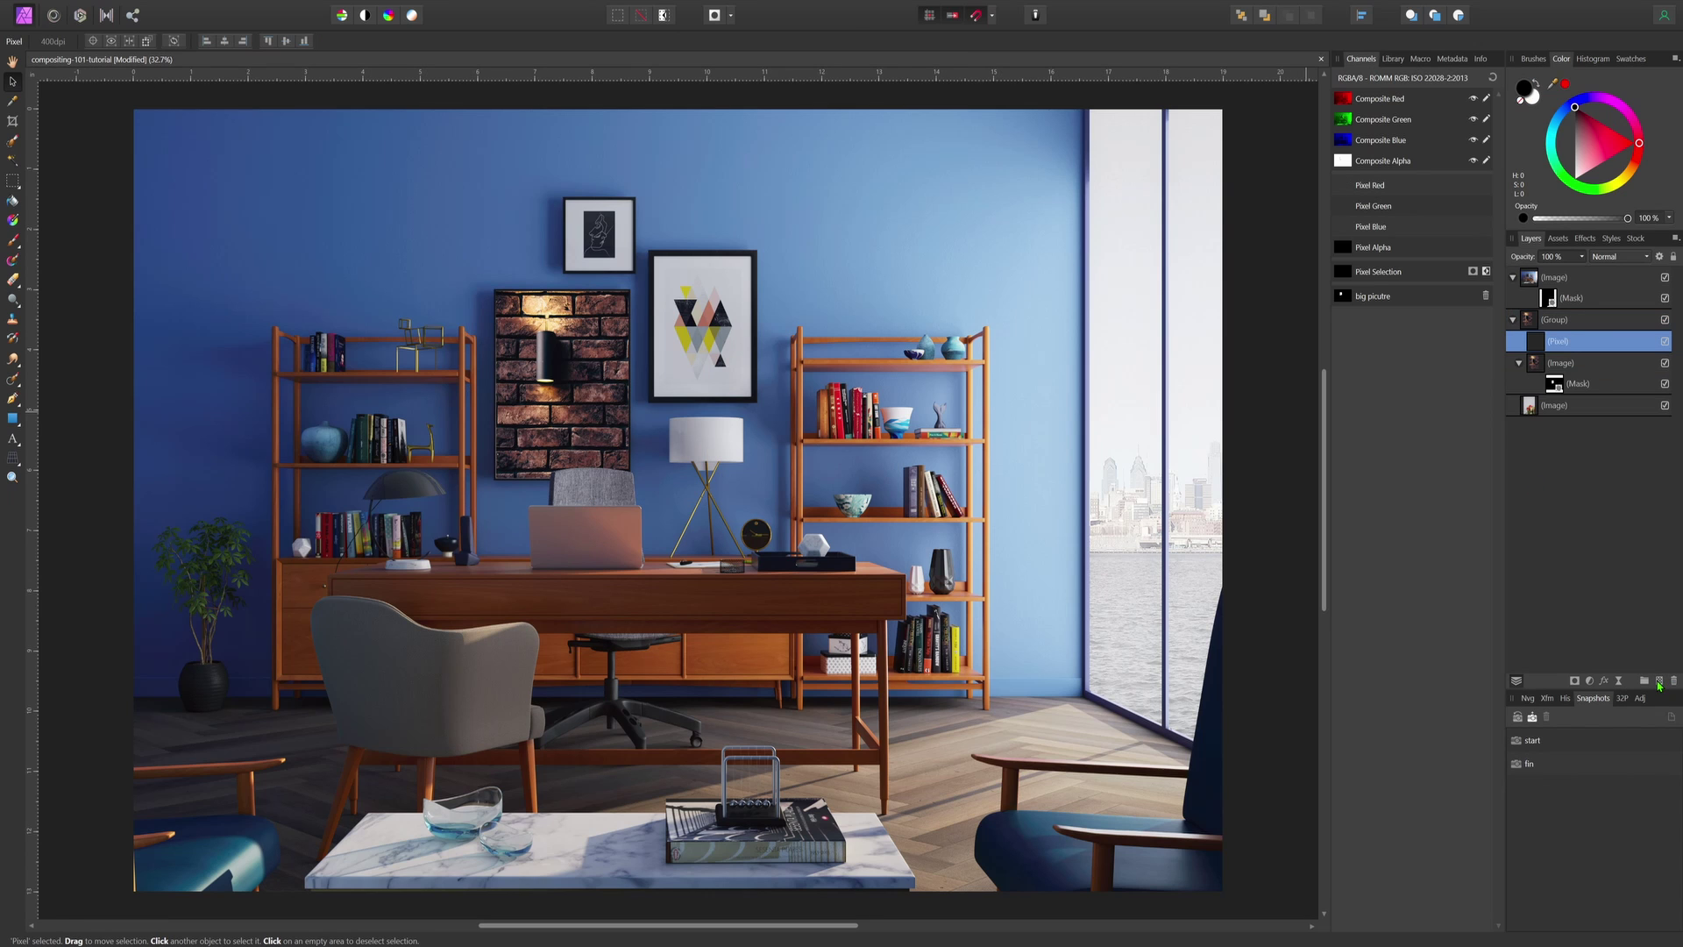
click(14, 182)
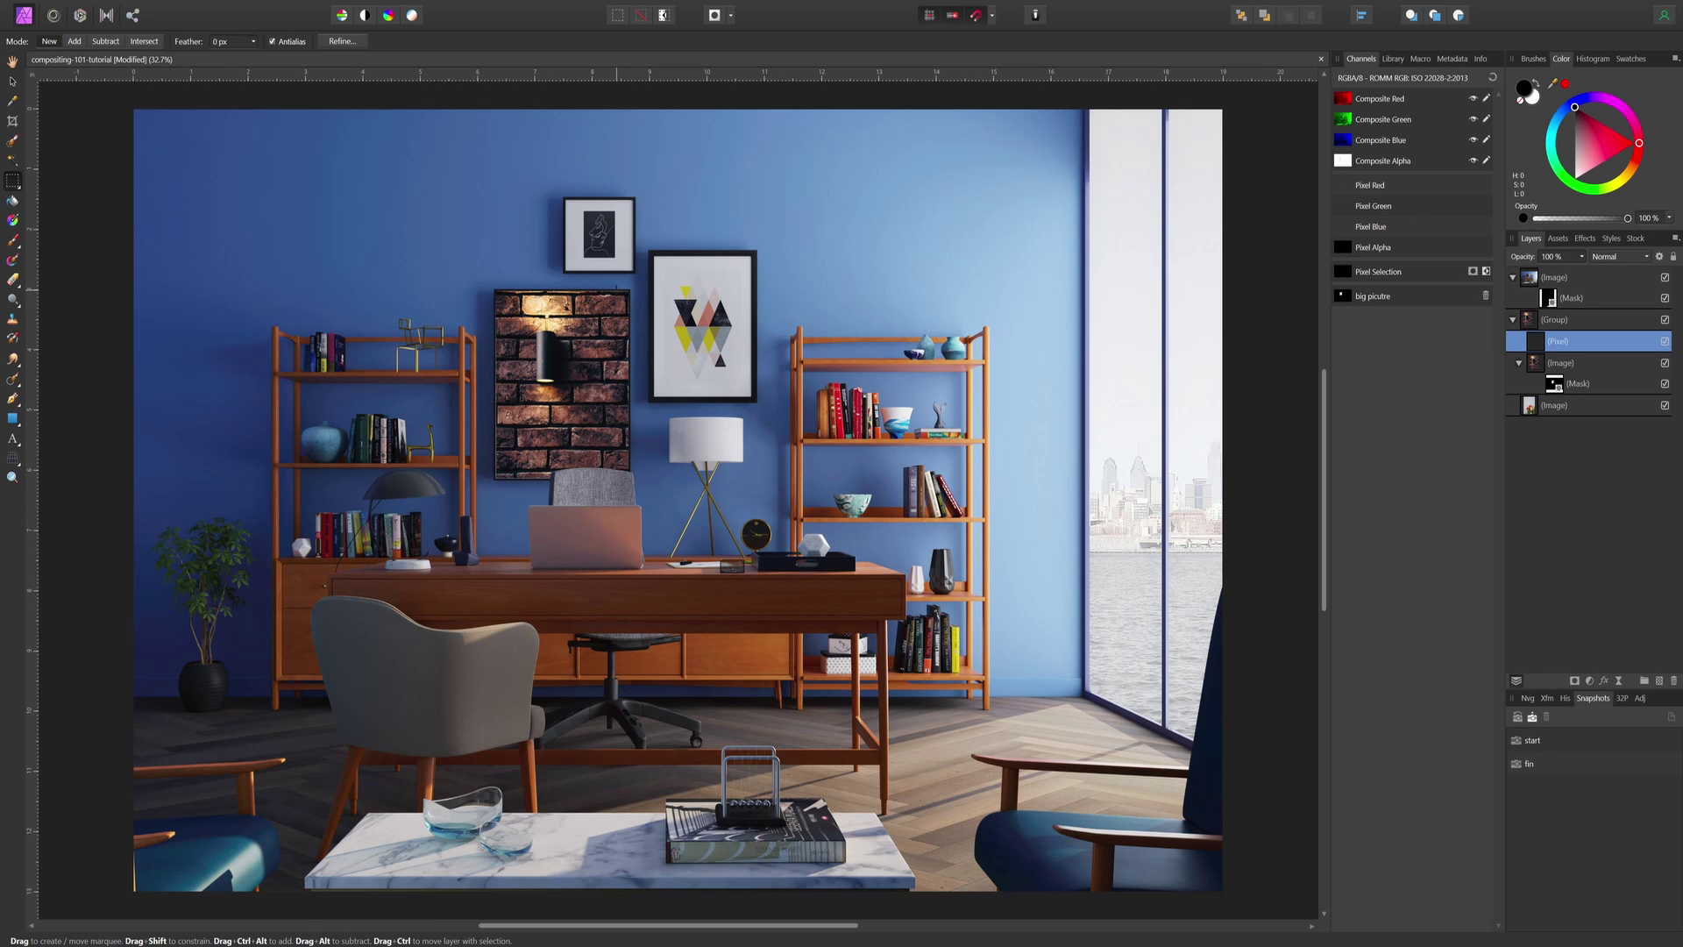
key(ctrl+1)
key(ctrl+equal)
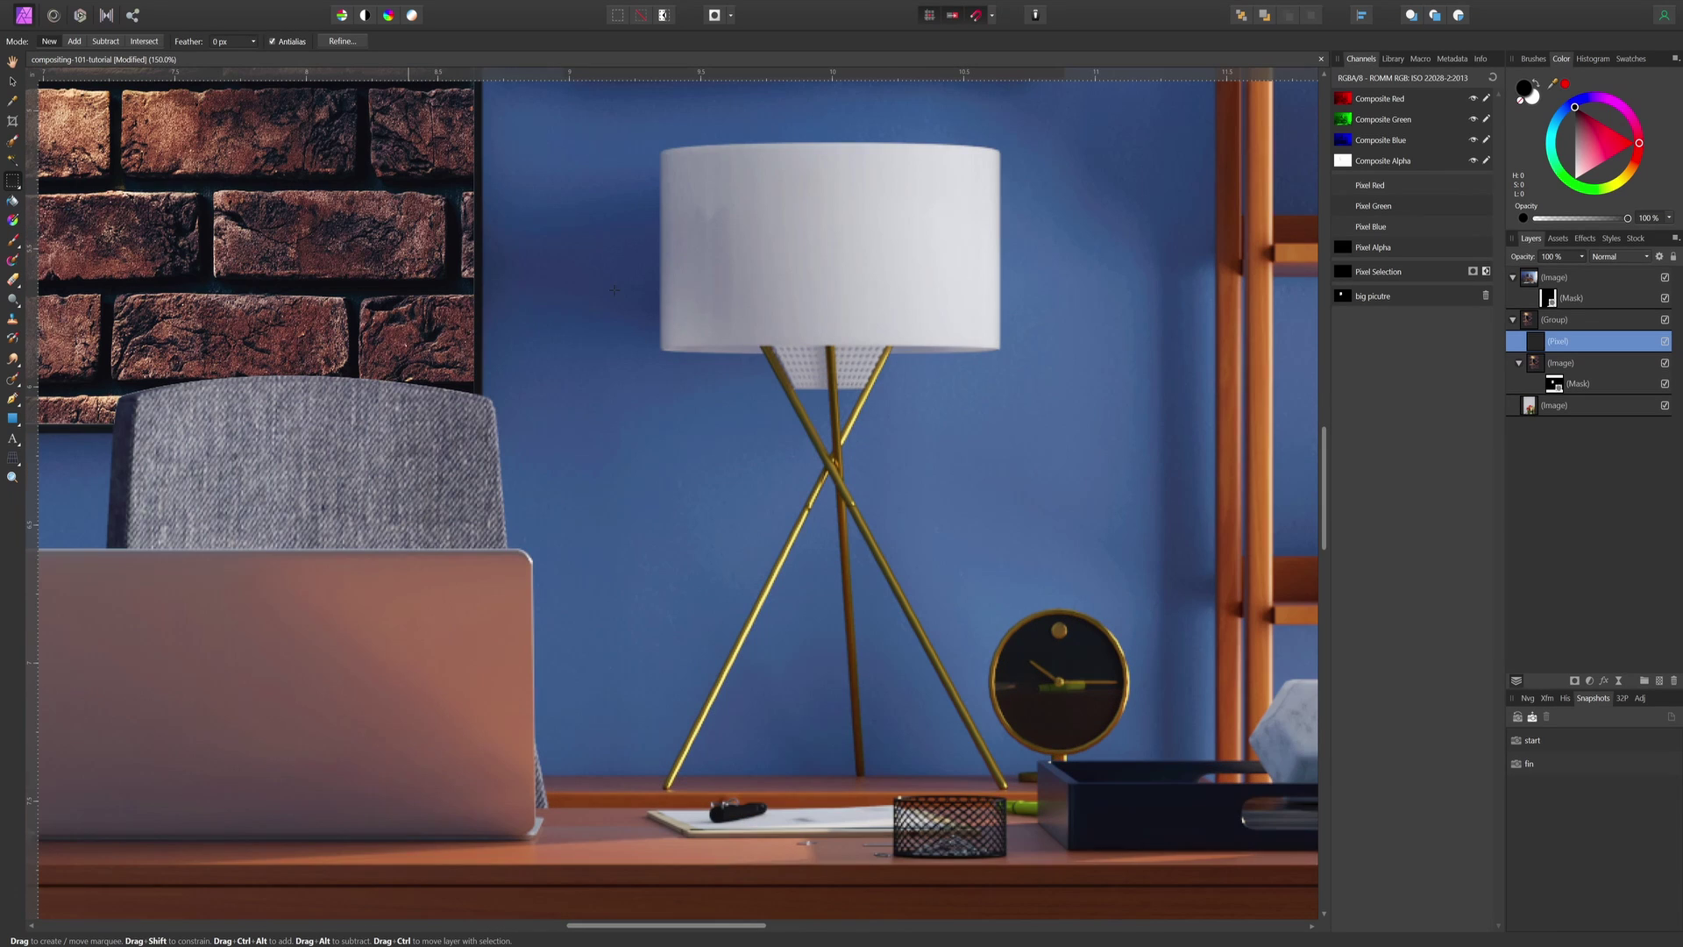
drag(437, 267, 631, 597)
drag(586, 364, 615, 550)
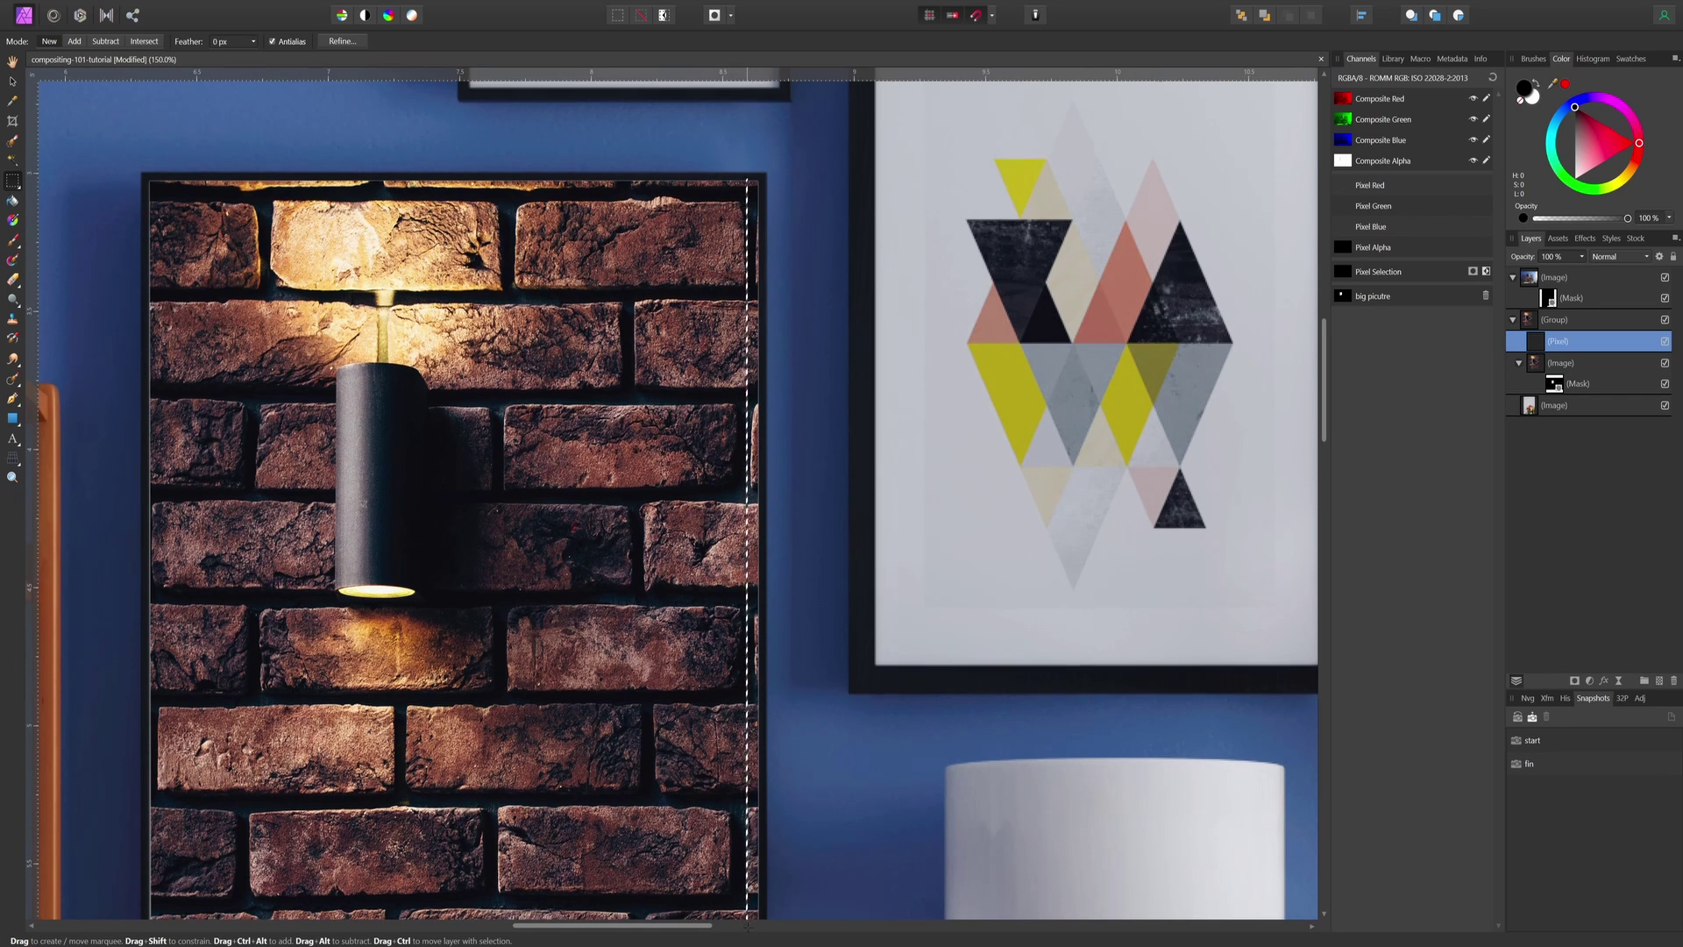
scroll(675, 500, down, 2)
scroll(675, 499, down, 1)
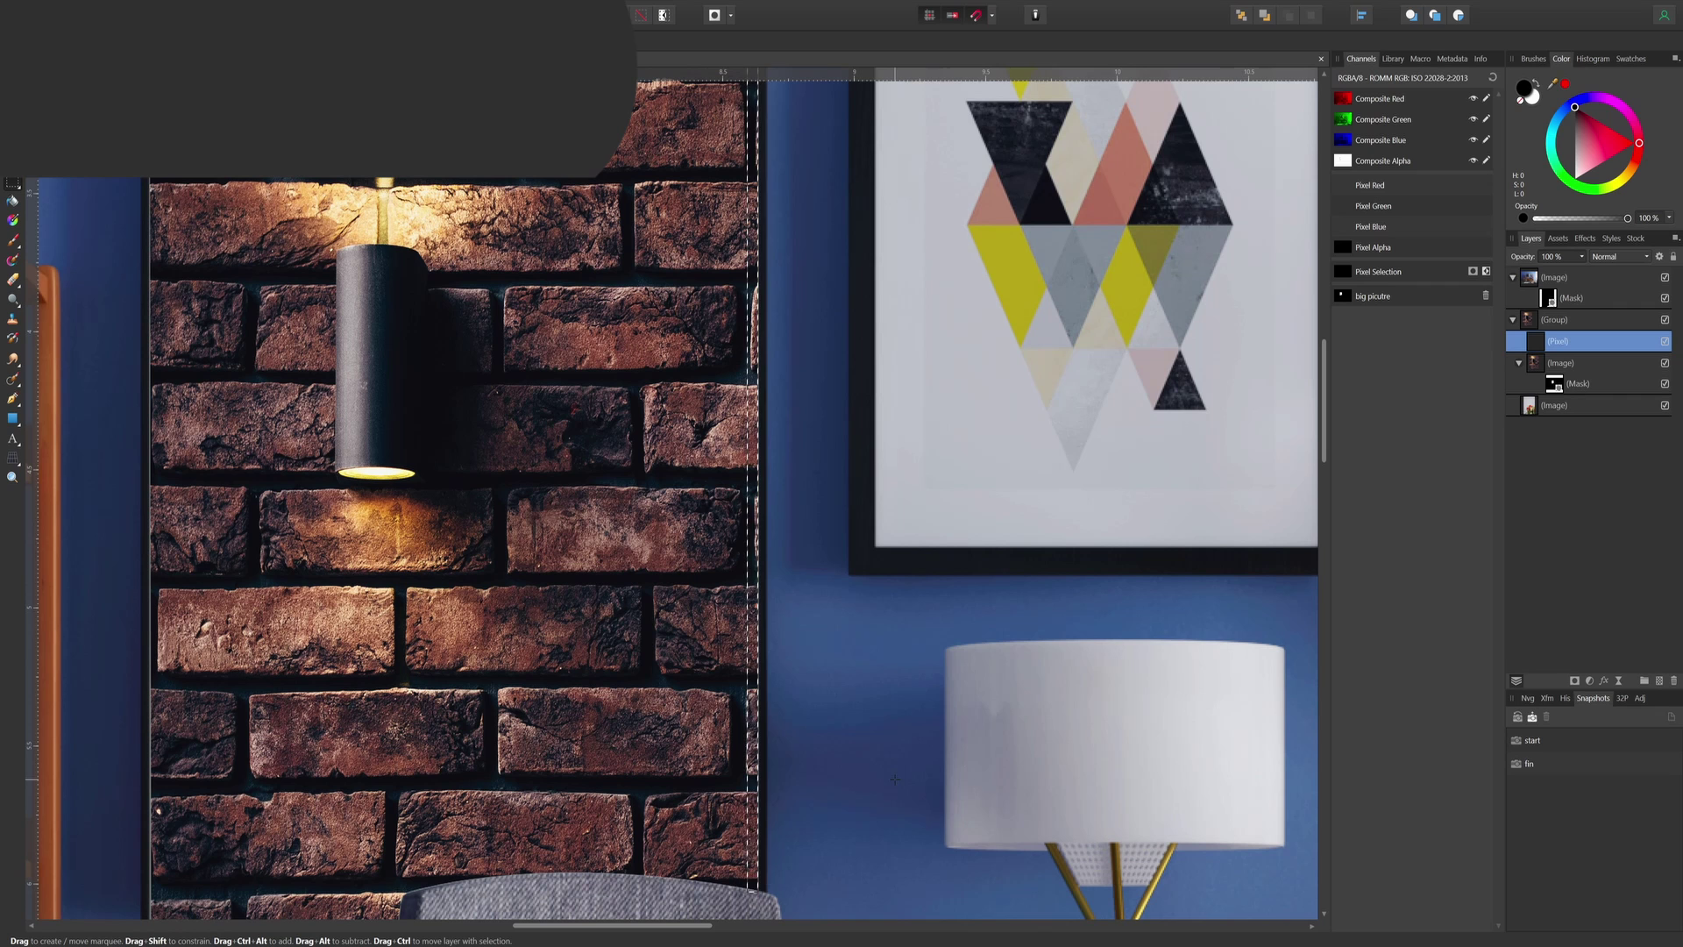
Flood-fill the marquee strip on the Pixel layer, then return to the Move tool and fit the view
click(13, 200)
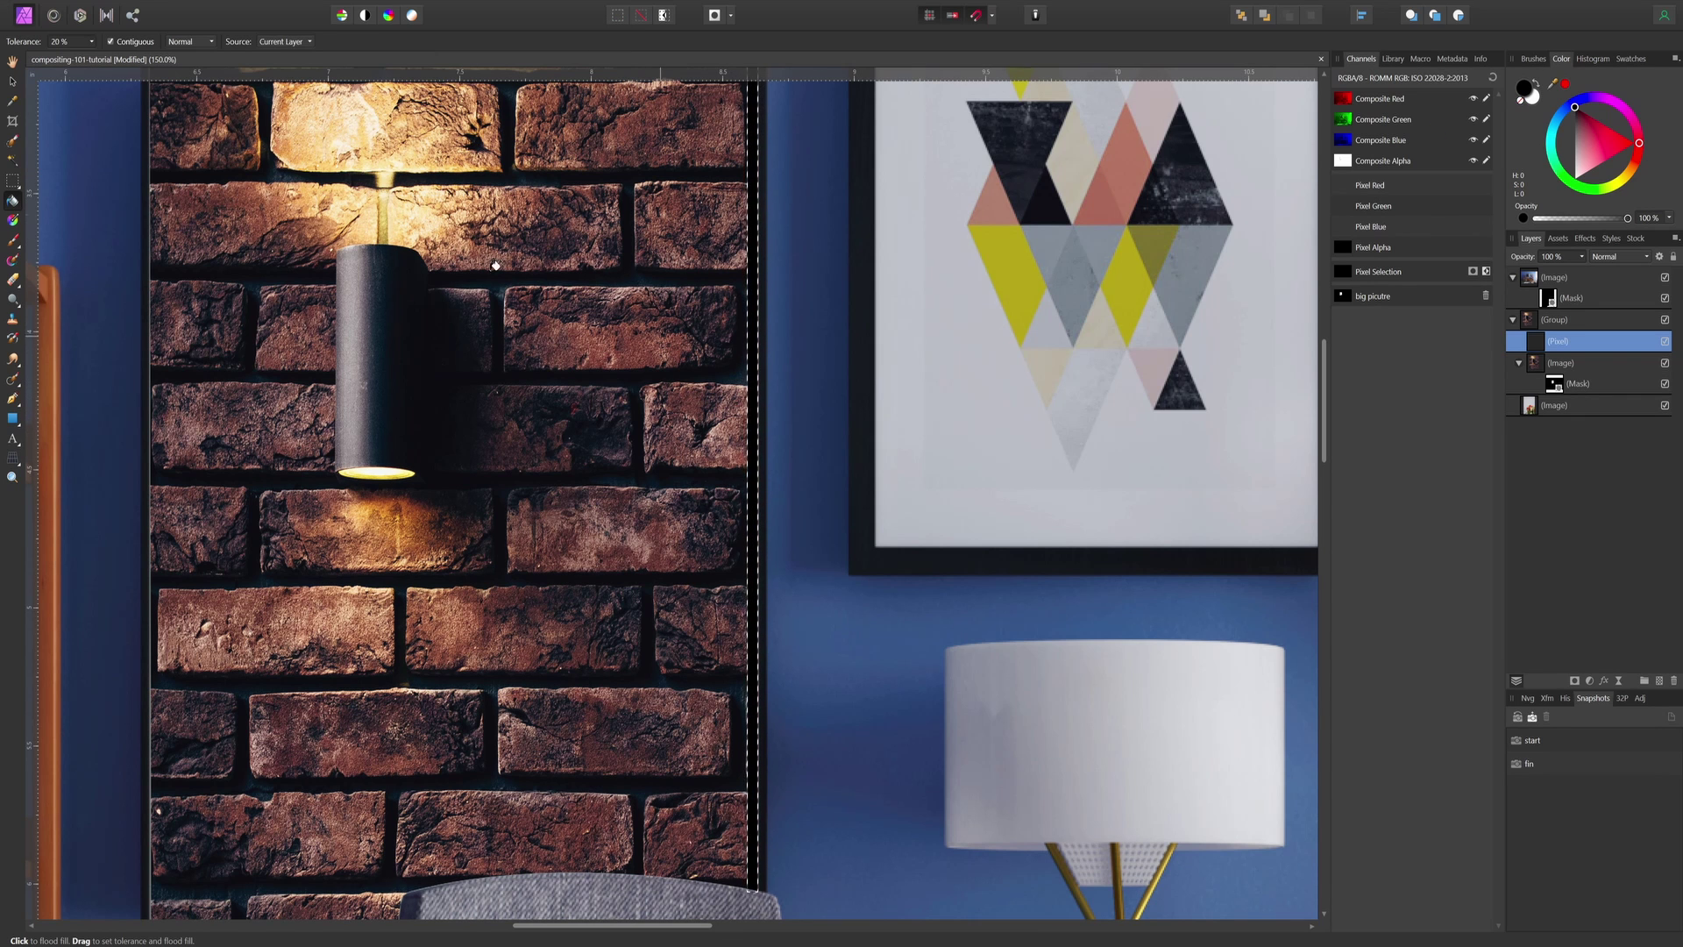
click(13, 82)
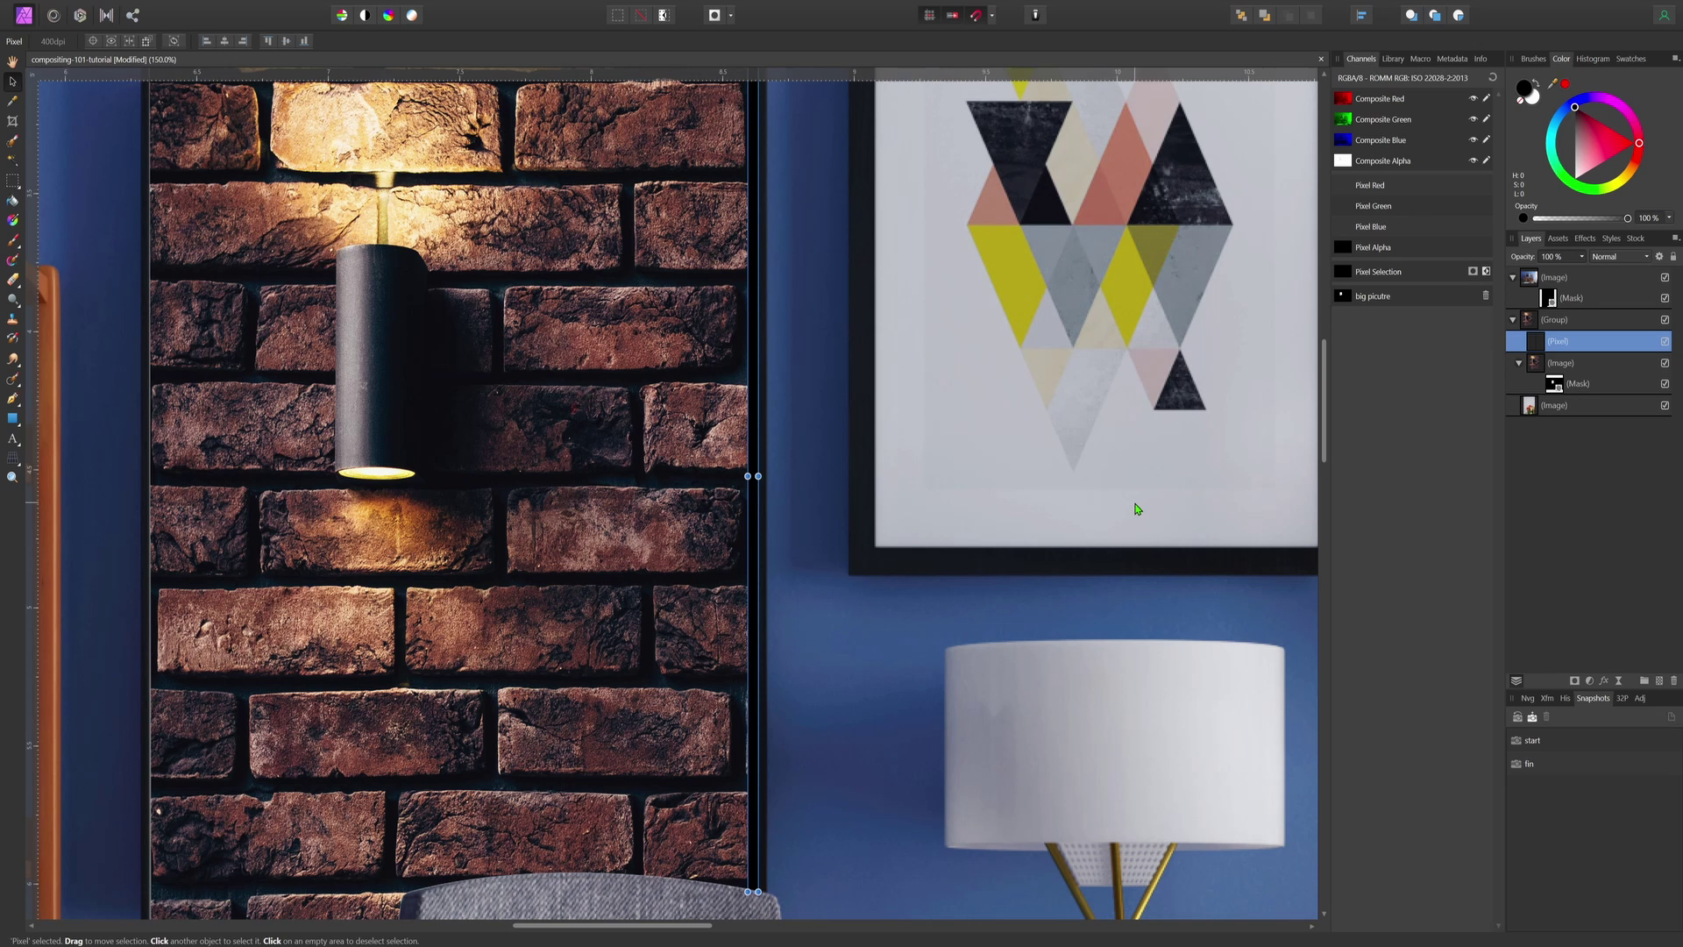
key(ctrl+0)
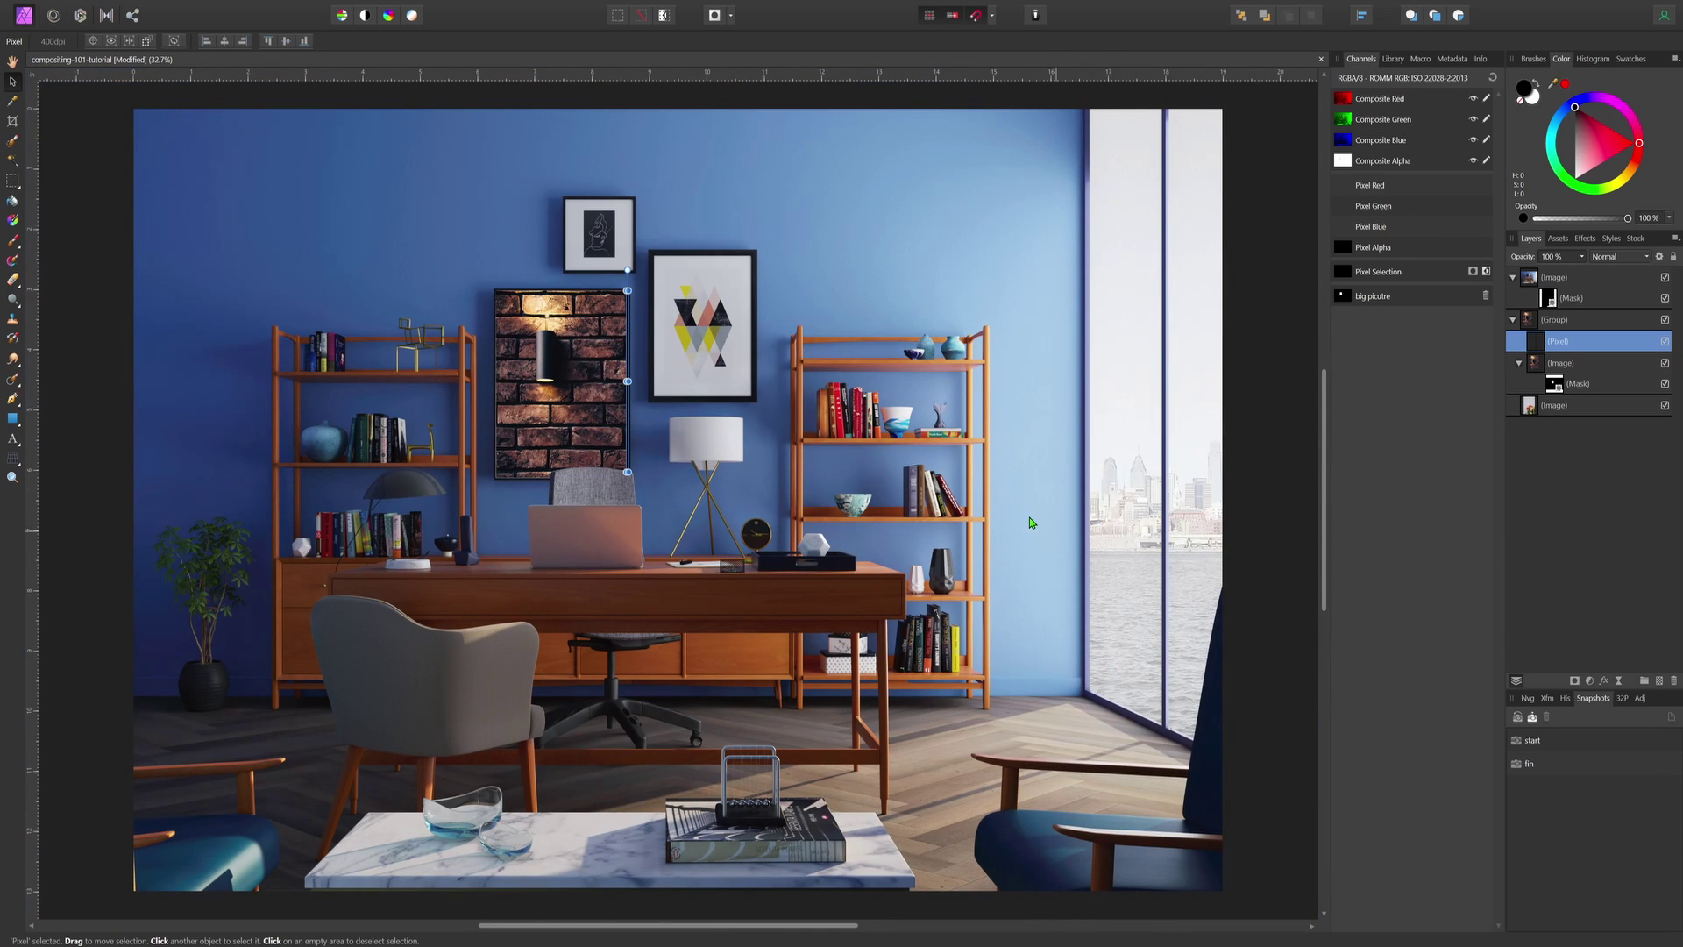
click(753, 491)
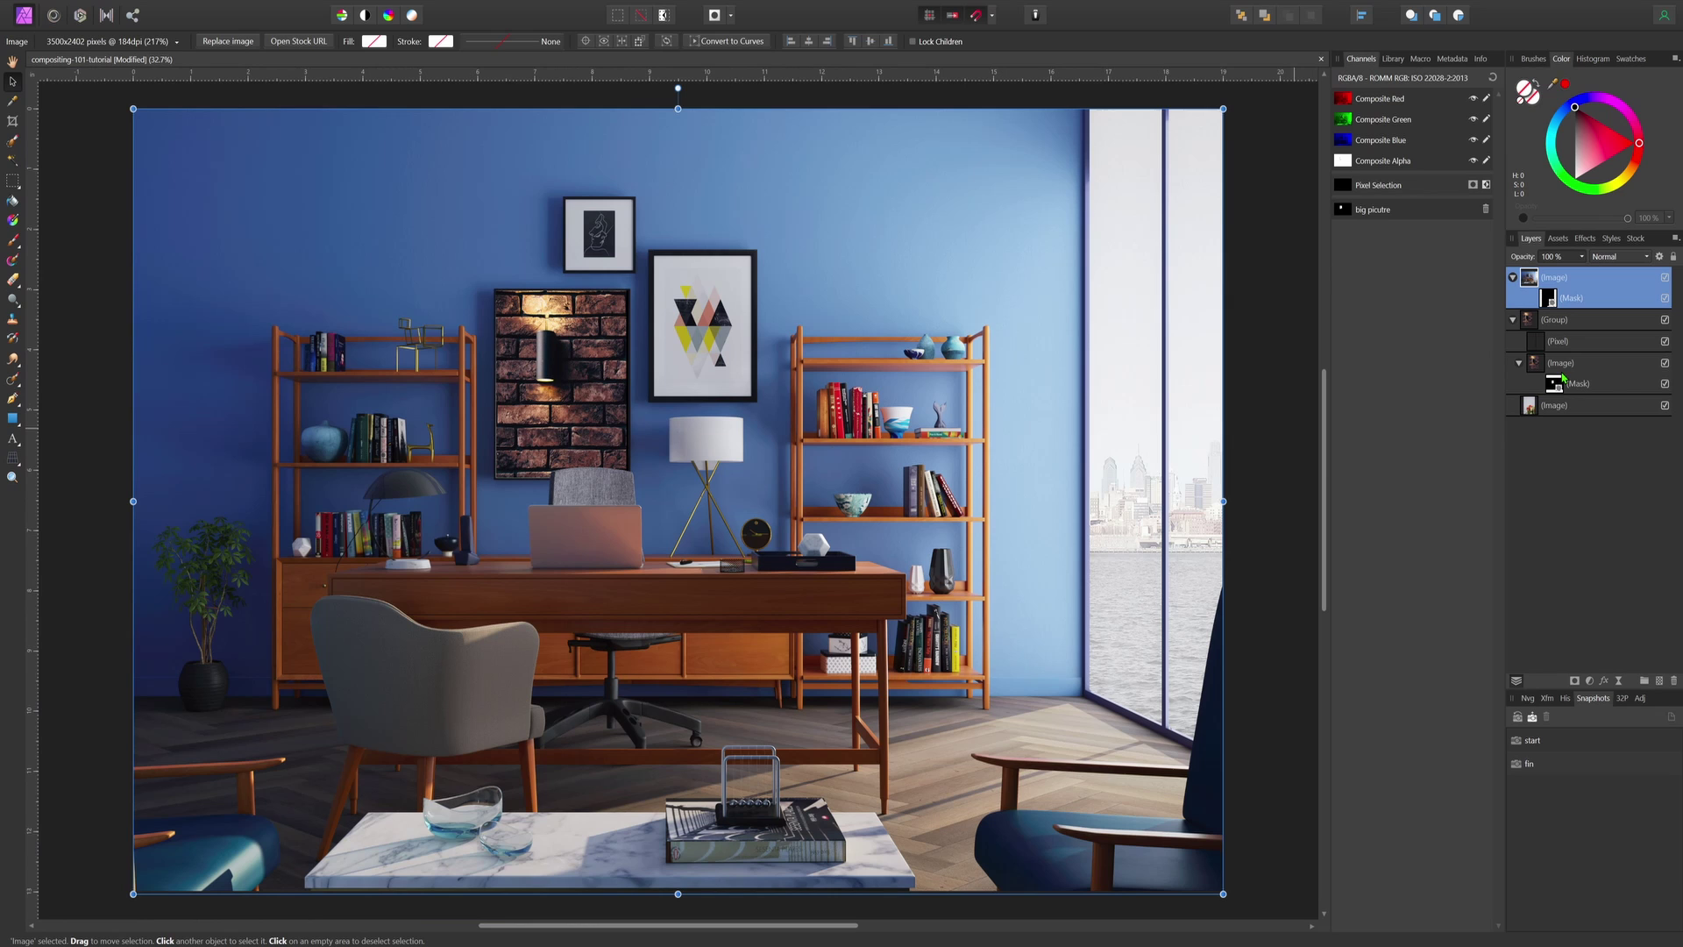
Change the shadow Pixel layer's blend mode from Normal to Soft Light
click(1552, 342)
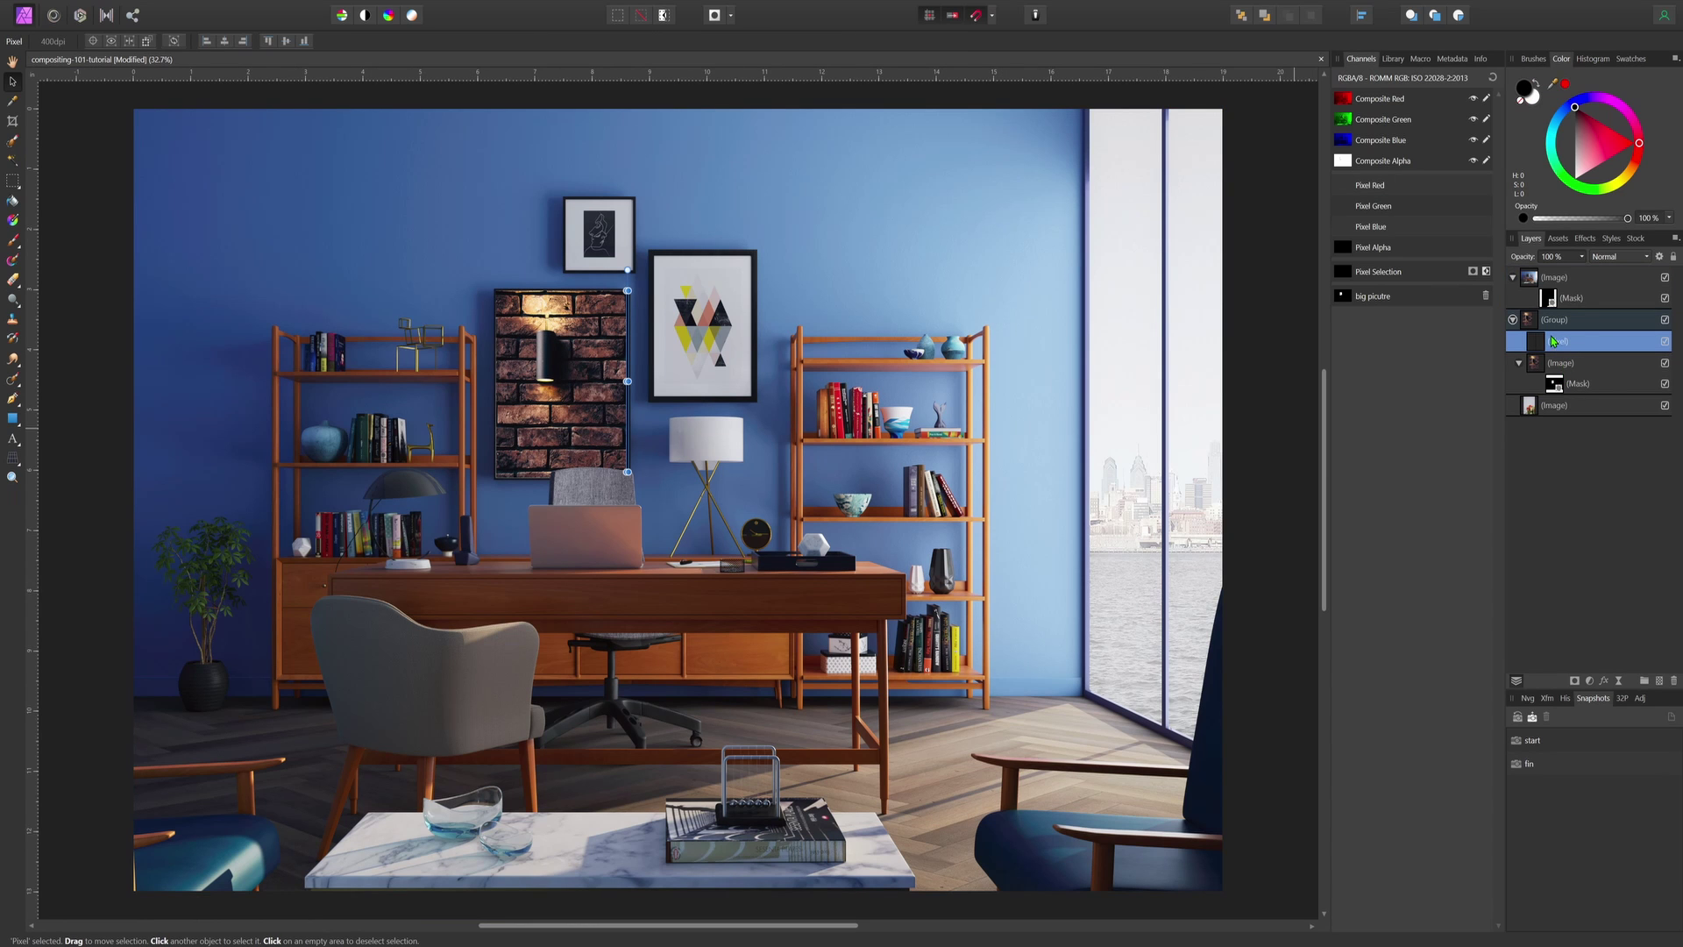
click(1601, 258)
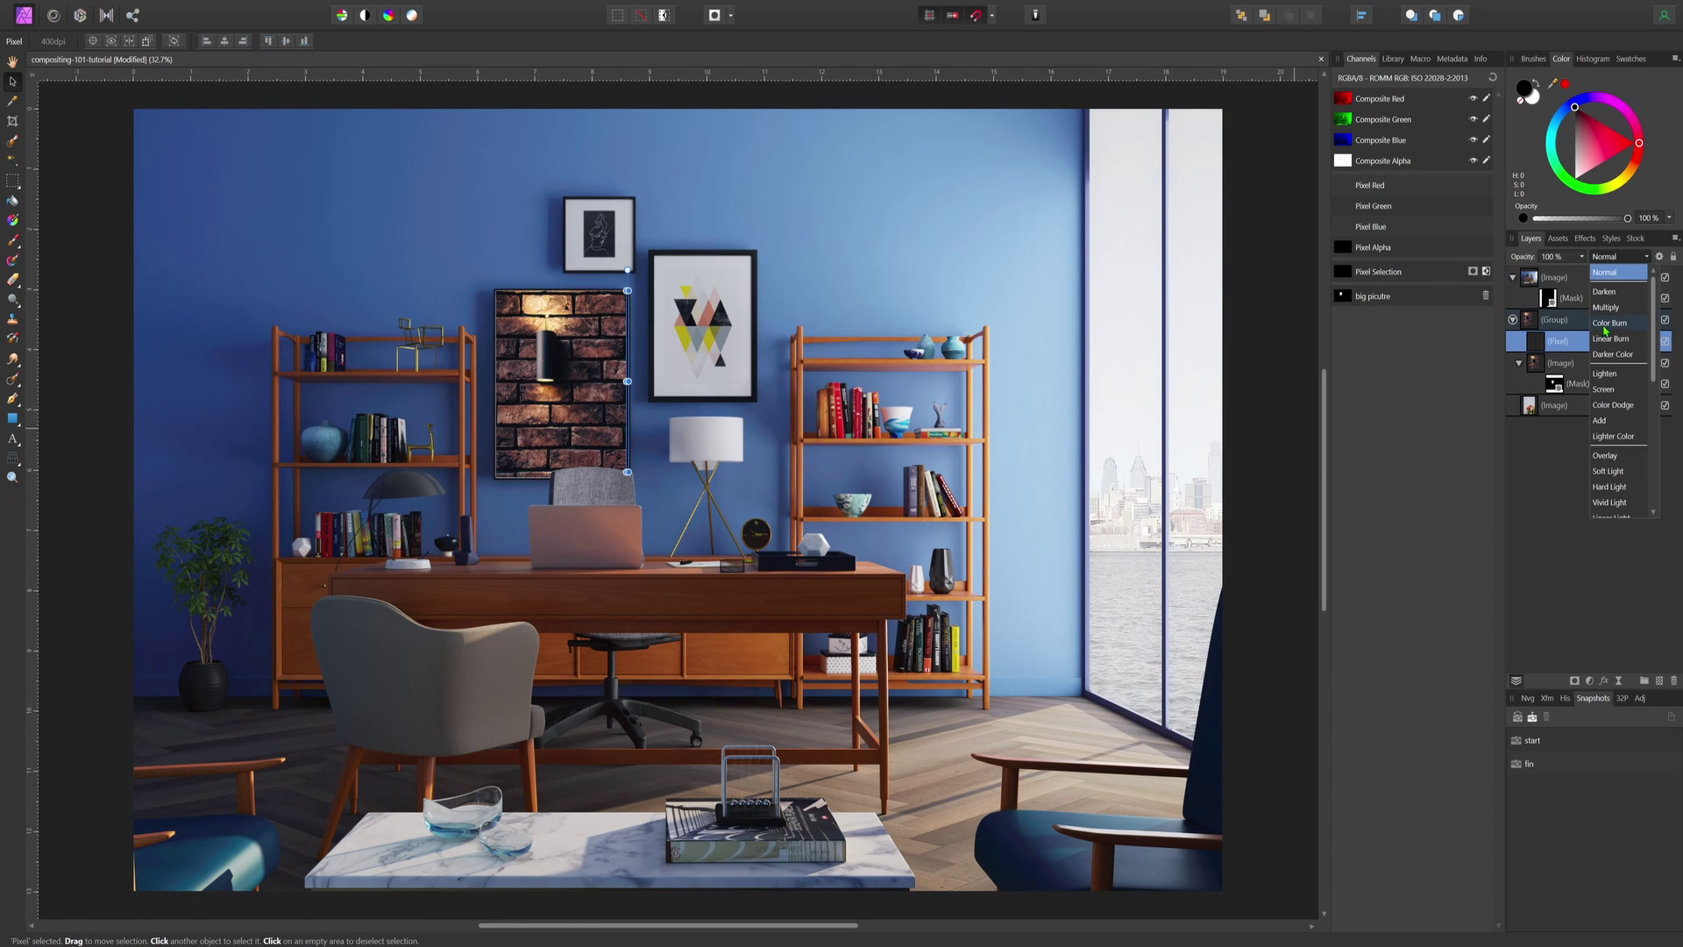
click(1617, 470)
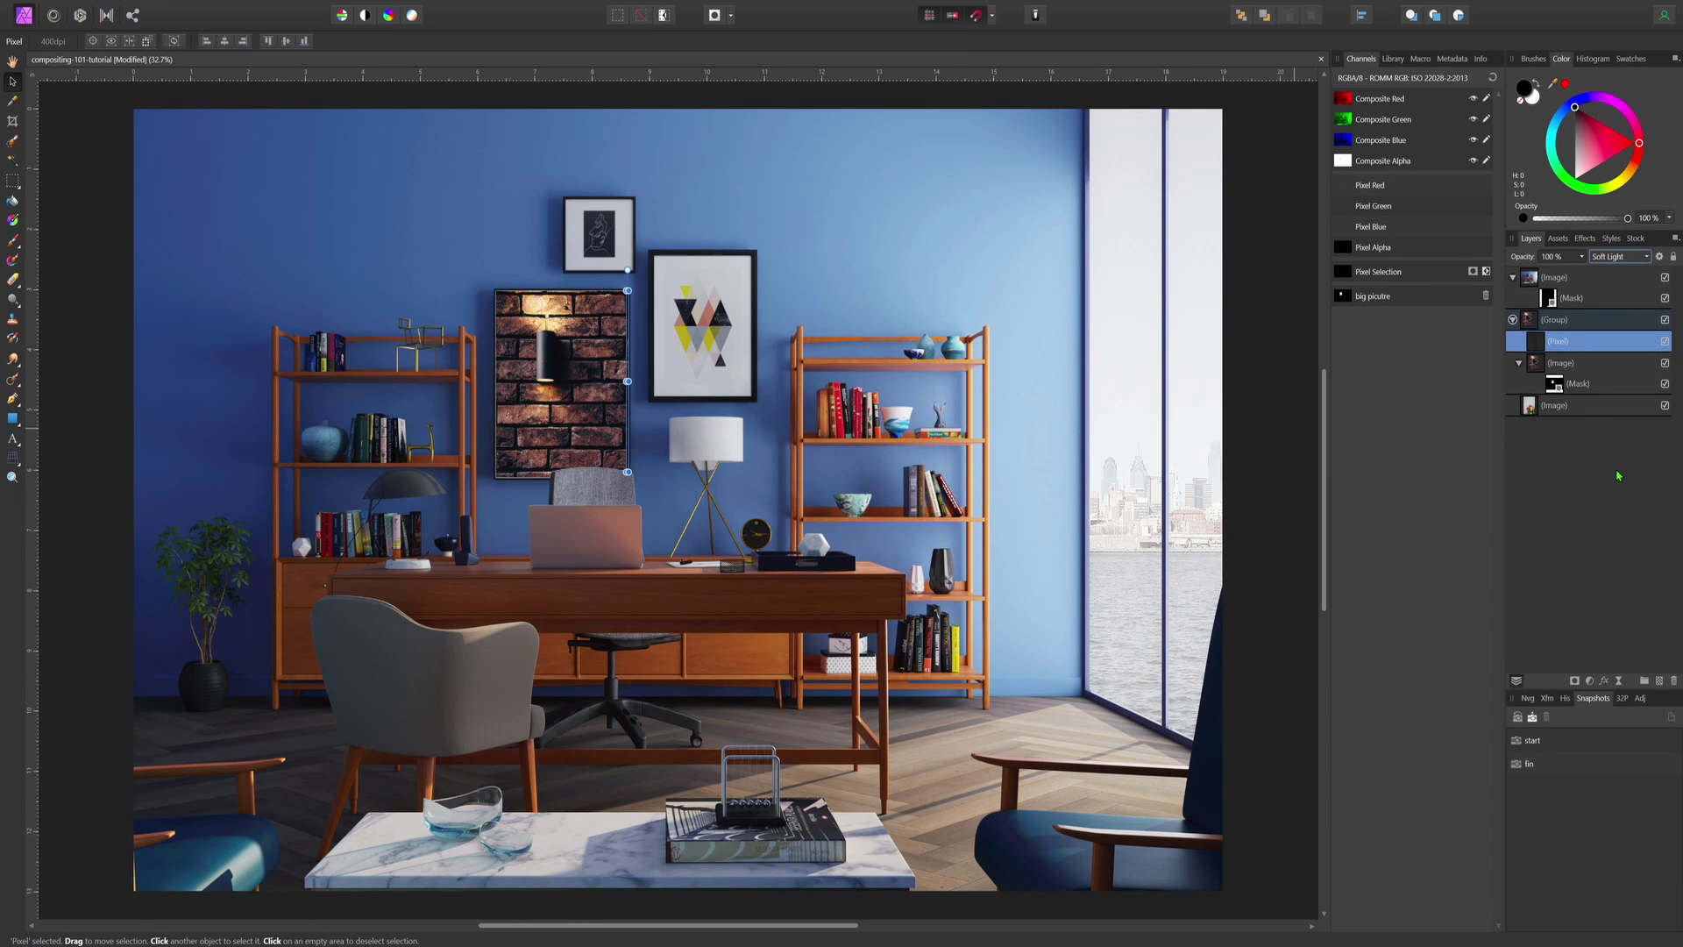
click(1067, 437)
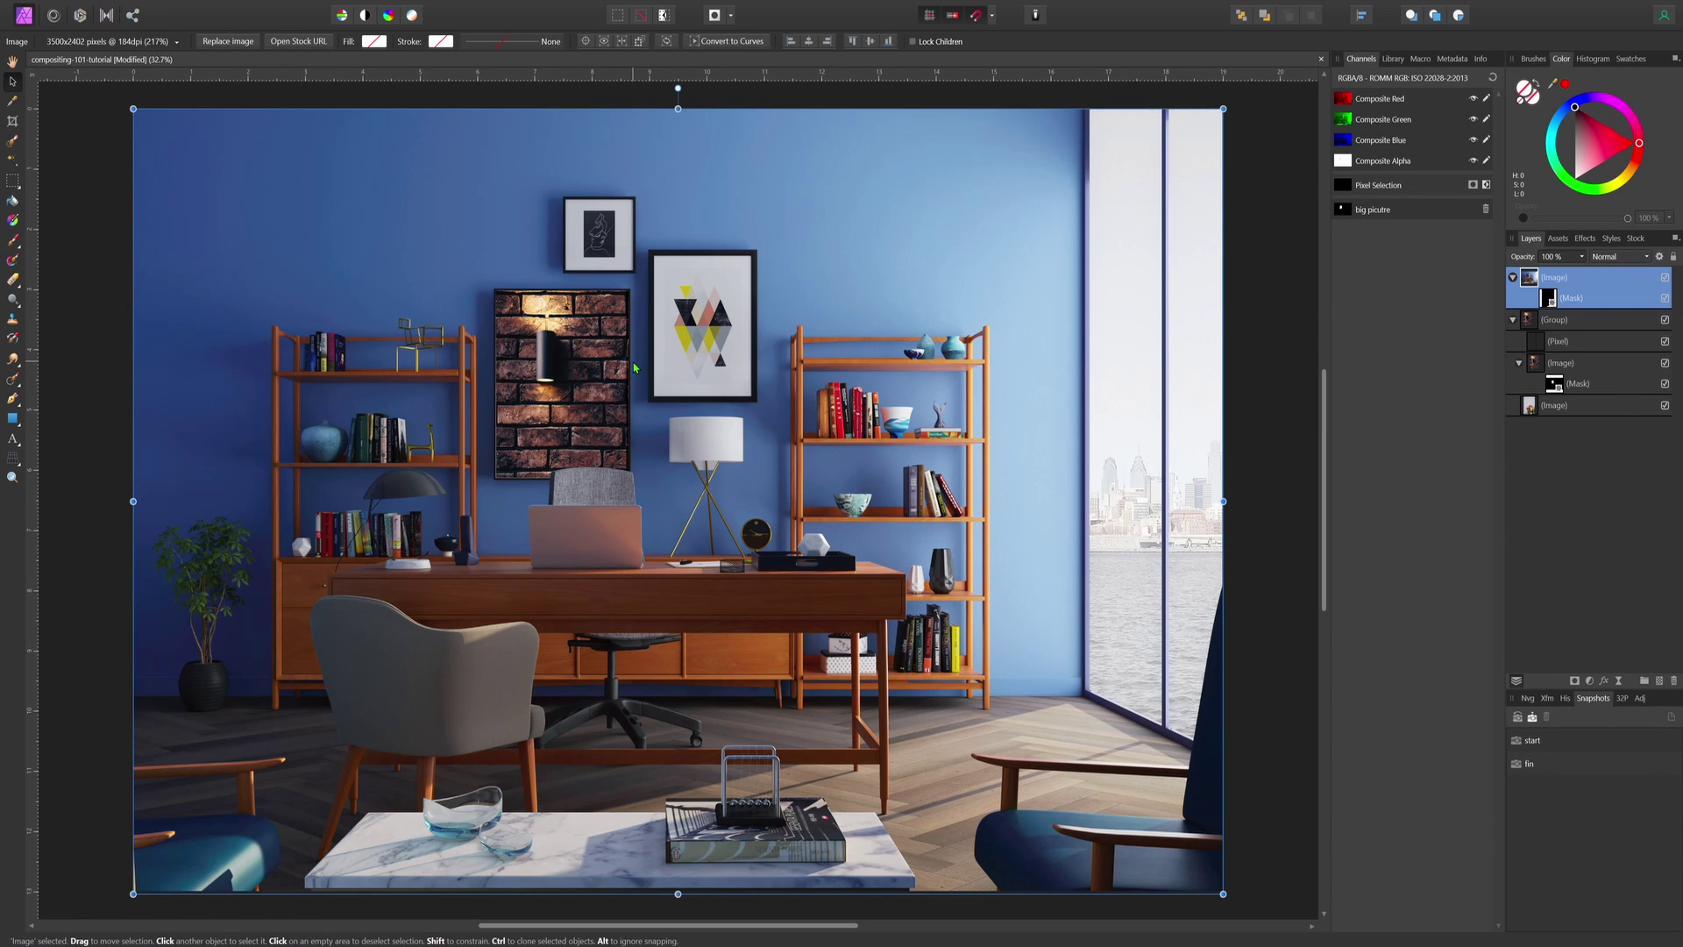
click(1557, 345)
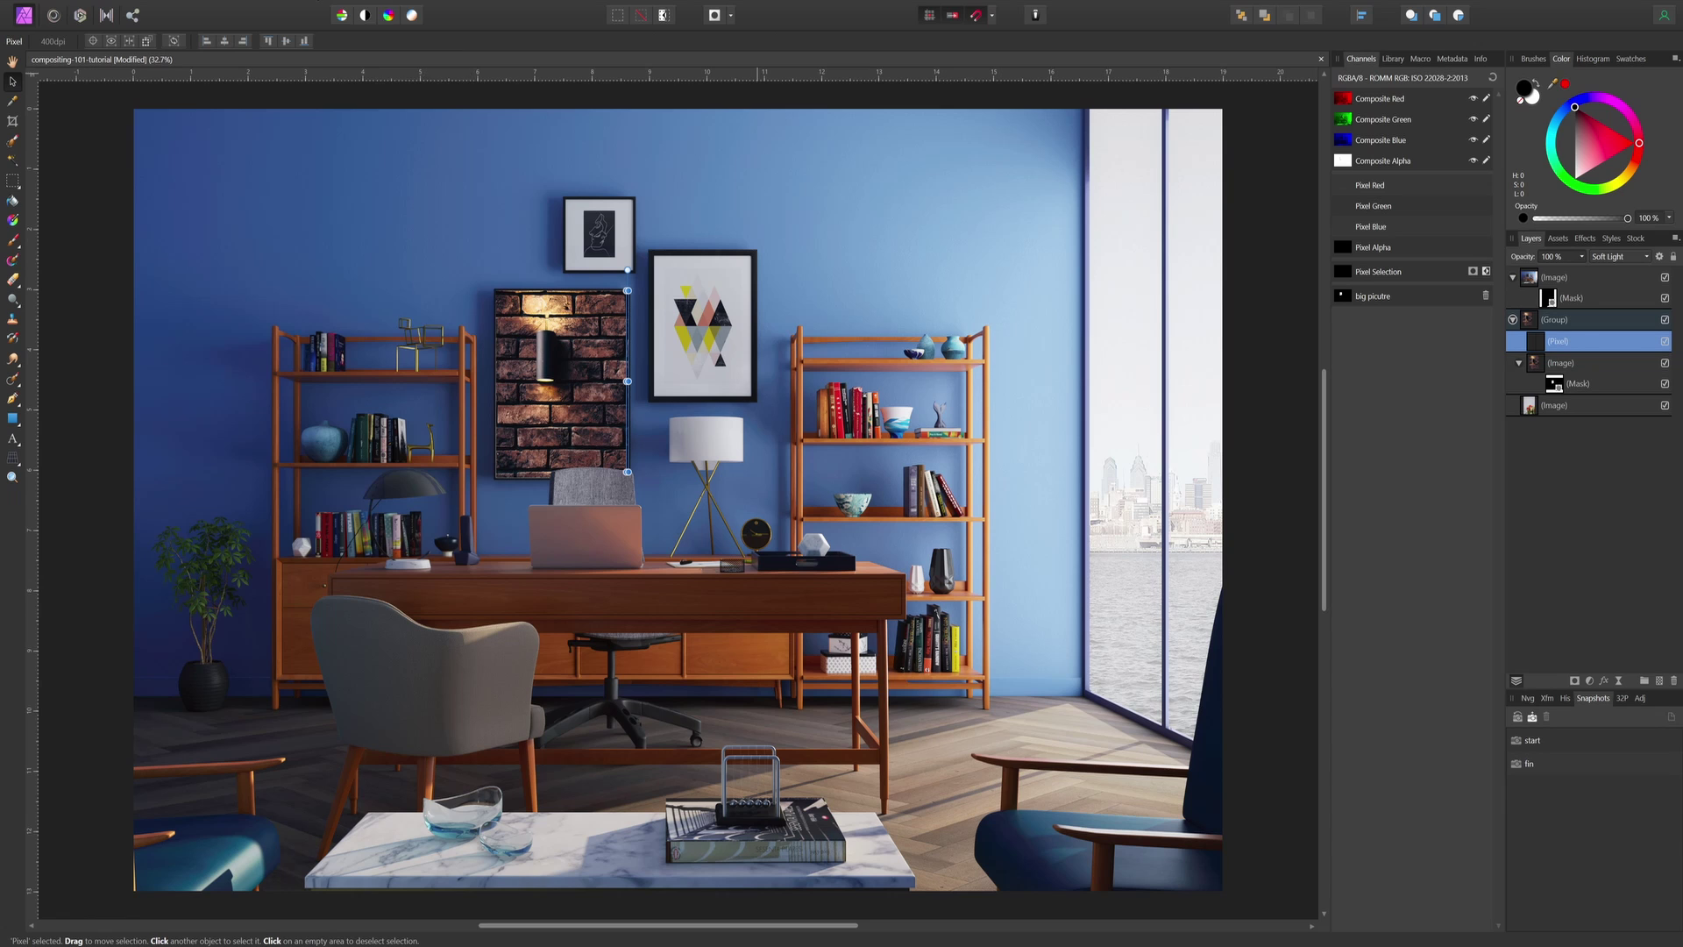
Apply a Gaussian Blur with a 16 px radius to the shadow Pixel layer
click(315, 2)
mouse_move(328, 25)
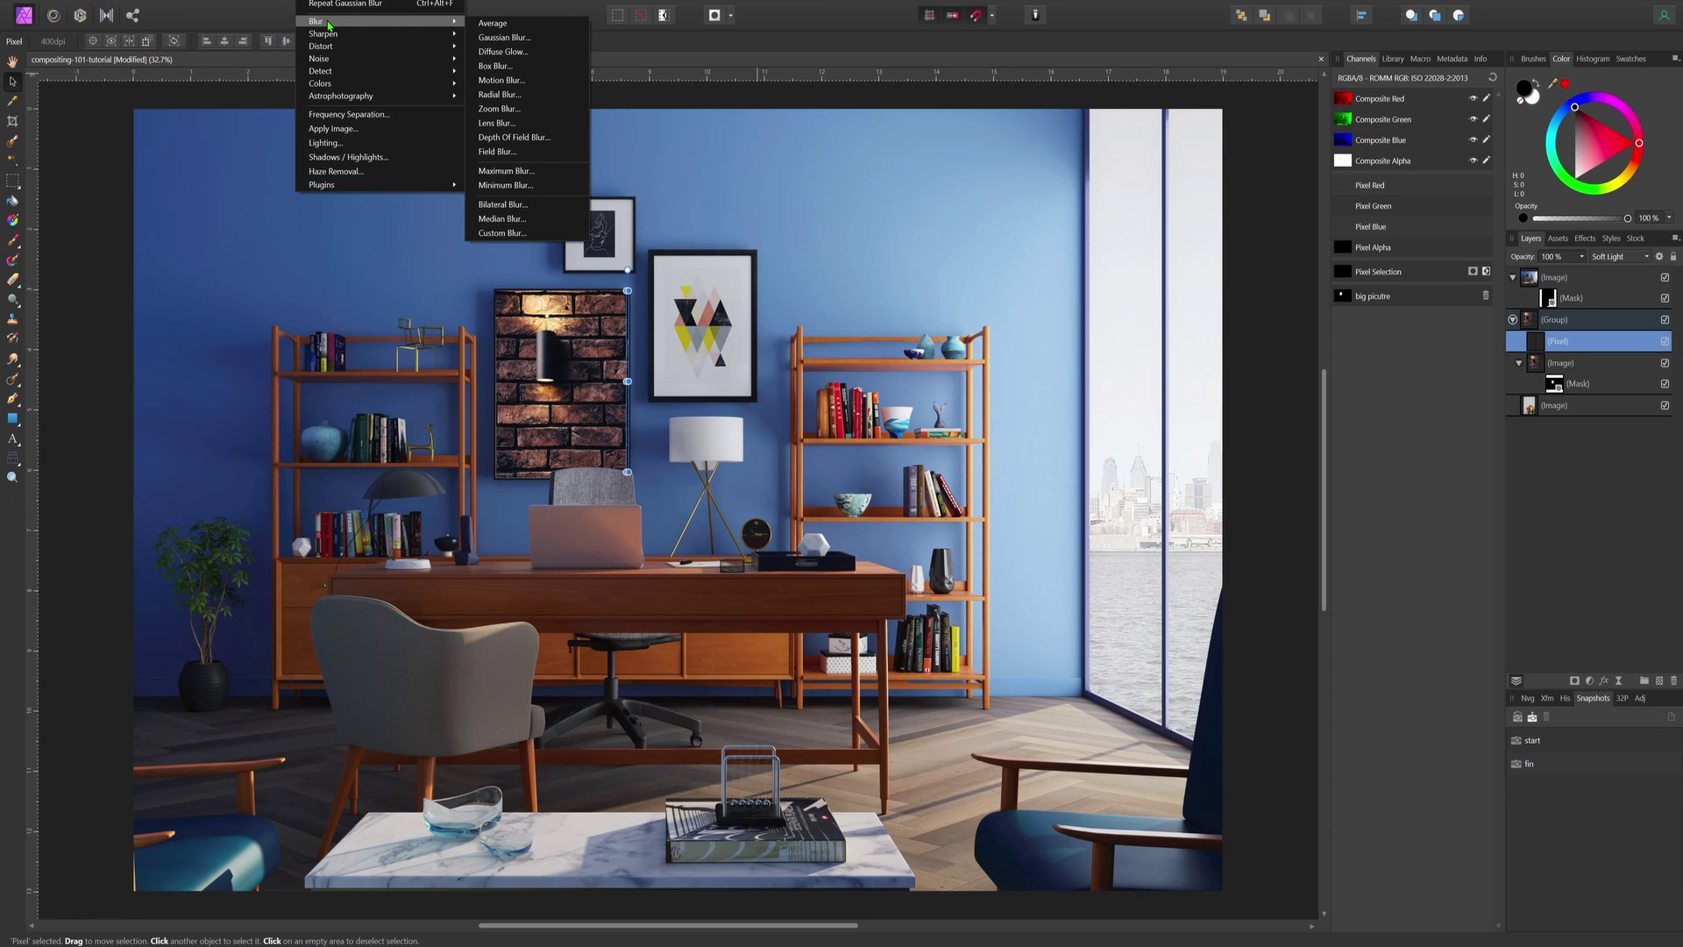
click(508, 39)
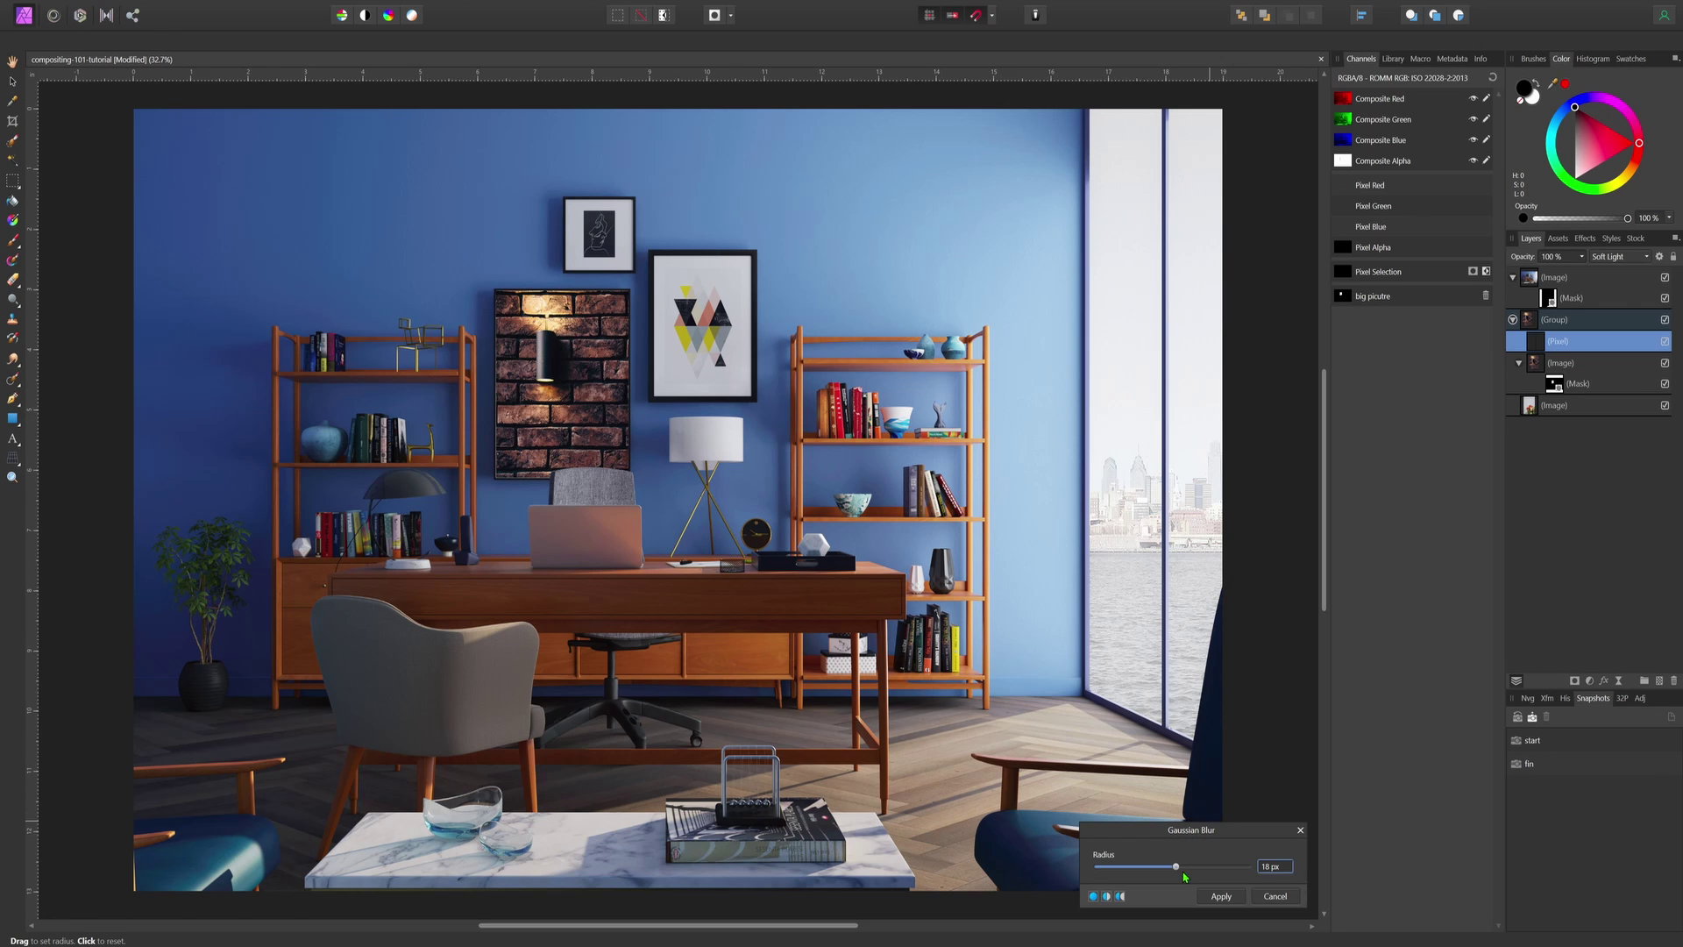
drag(1183, 875, 1325, 872)
drag(1135, 868, 1178, 881)
drag(1180, 878, 1175, 875)
click(1221, 897)
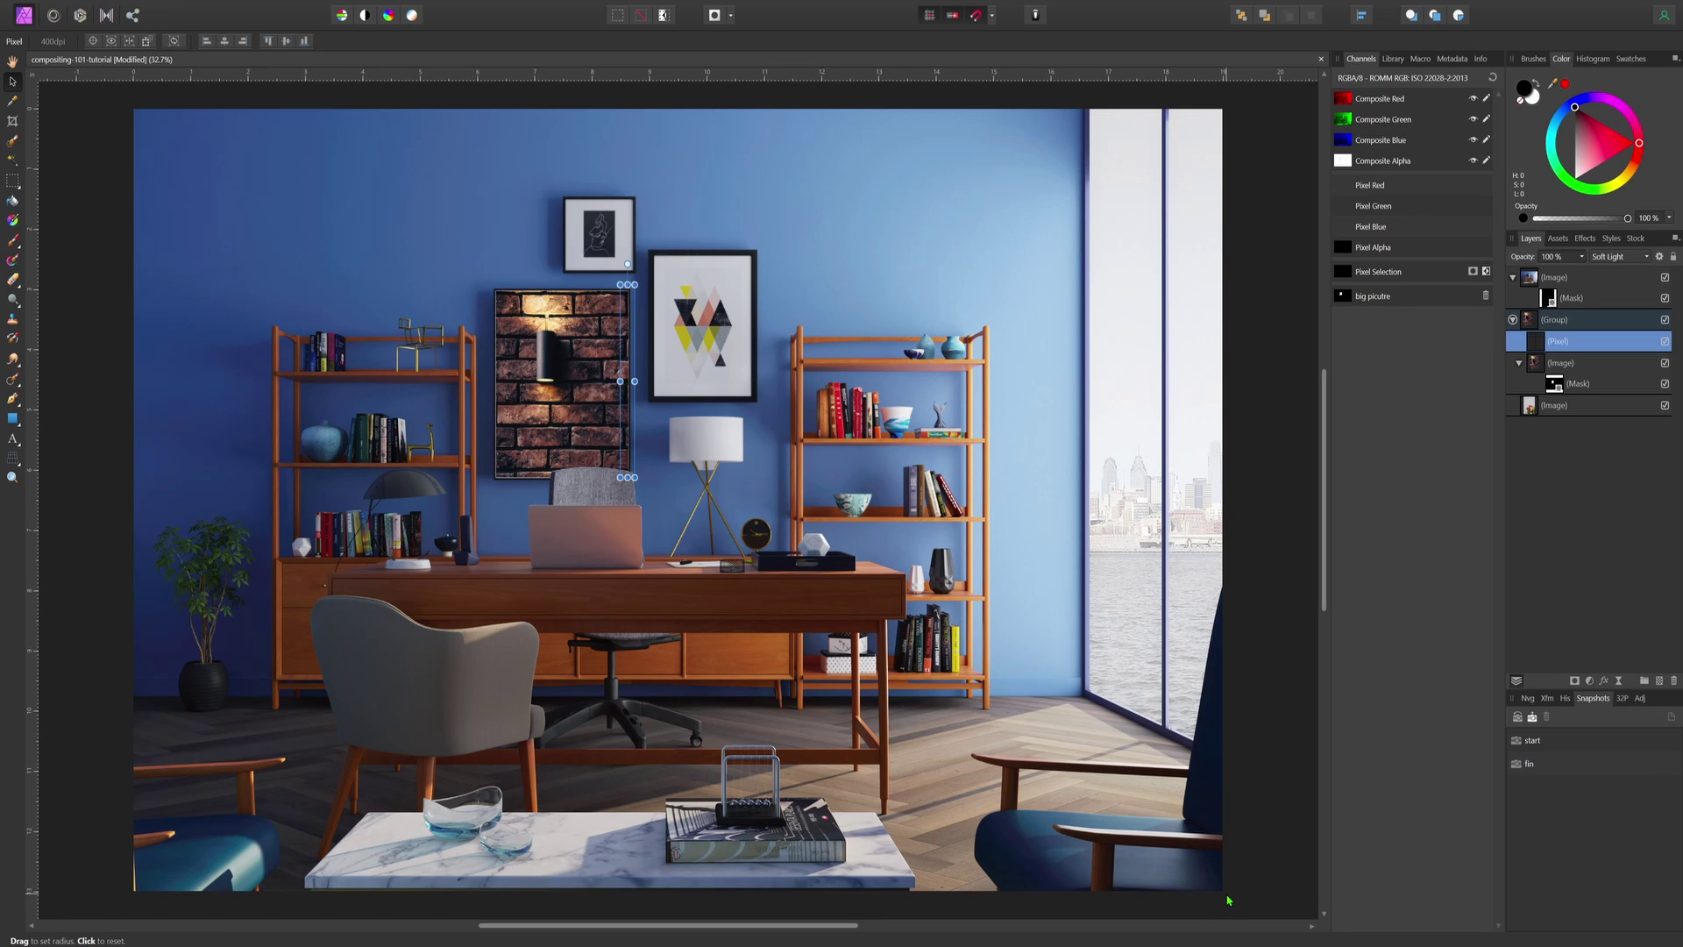
click(1164, 504)
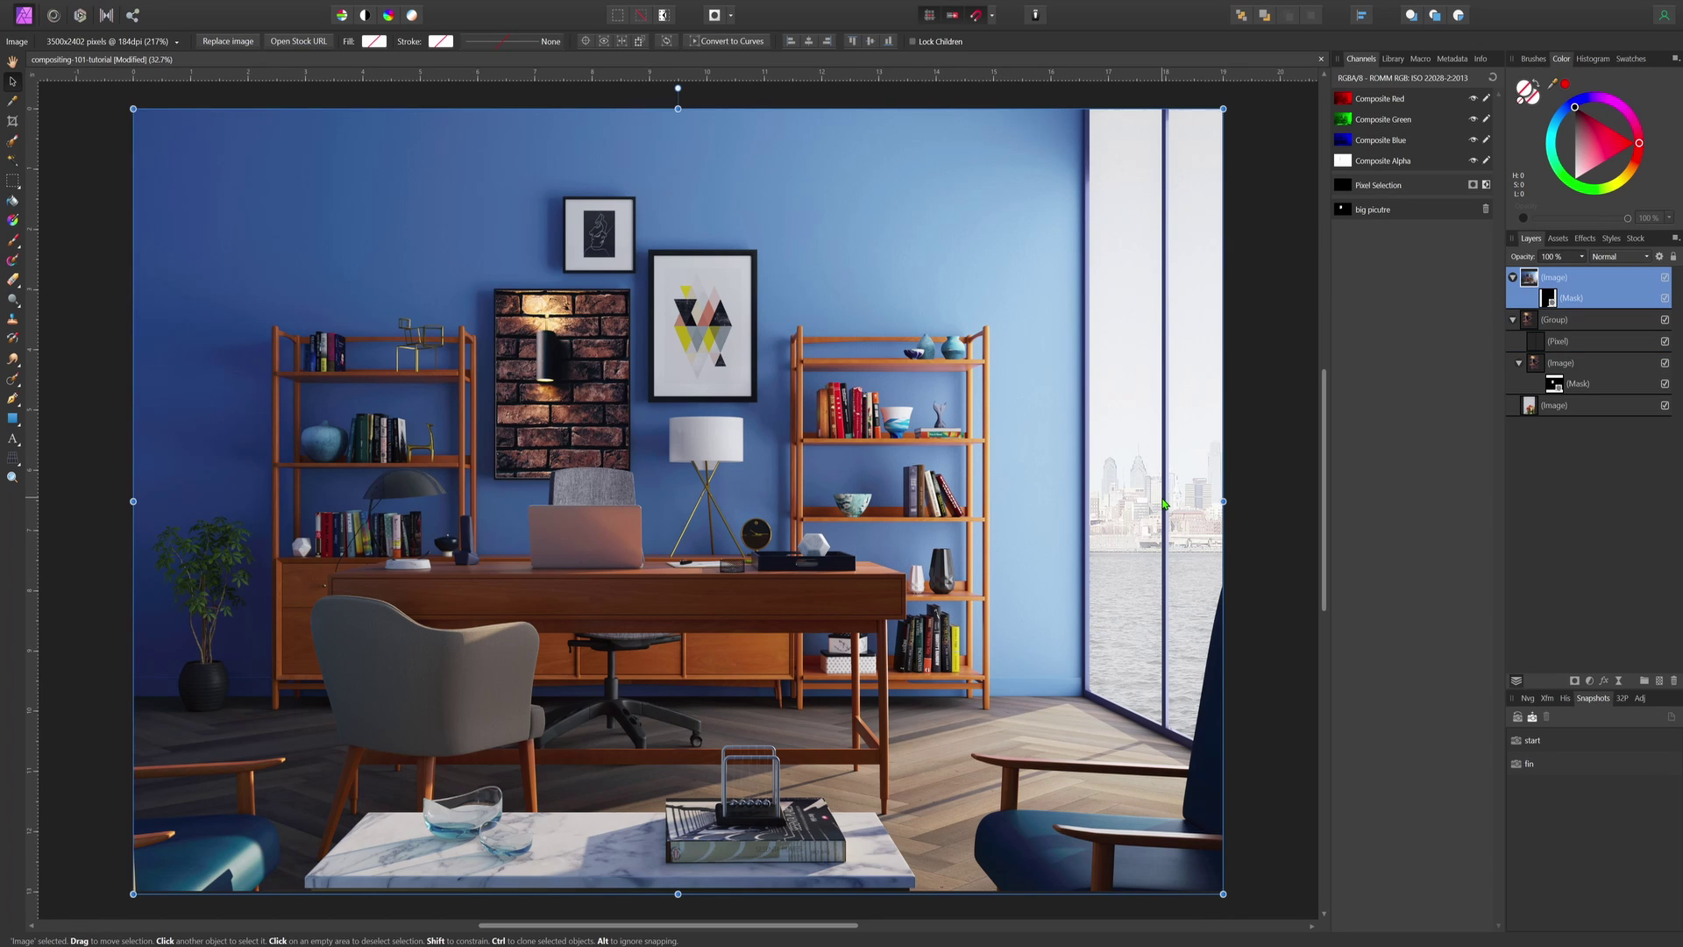